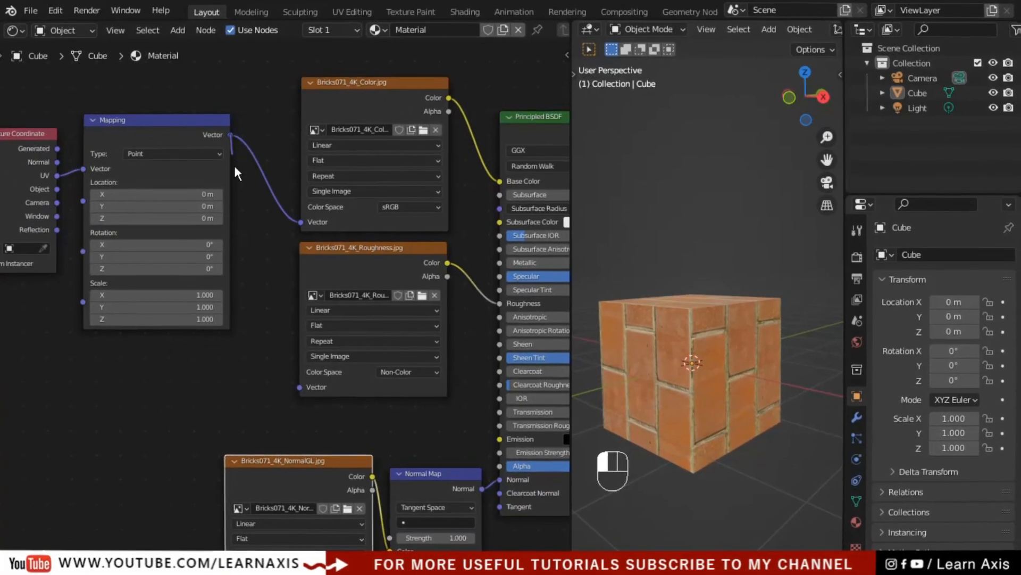
Step: Connect the Mapping node's Vector output to the Vector inputs of the Roughness and NormalGL image textures and inspect the brick cube
left_click_drag(191, 136, 301, 387)
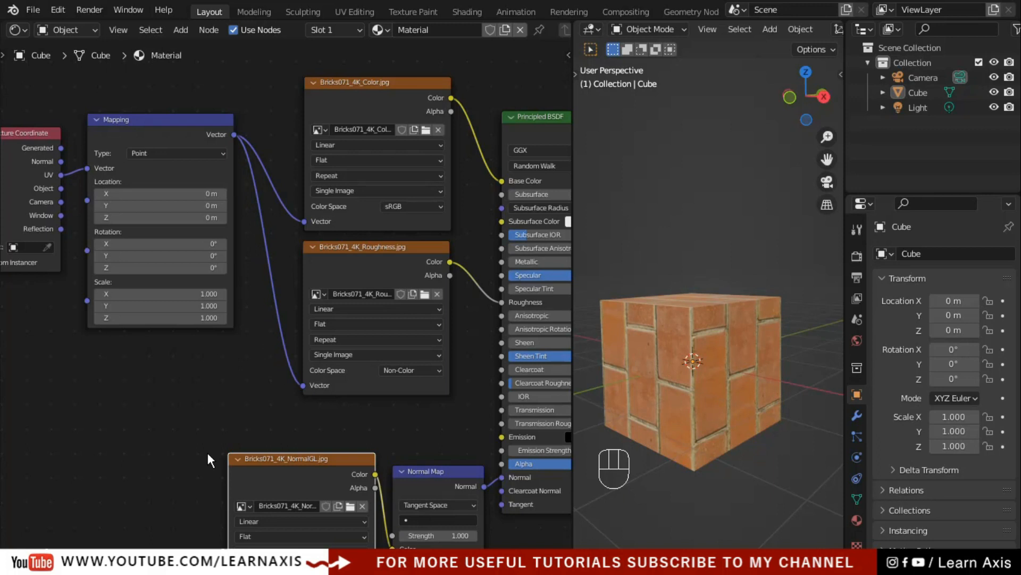
middle_click_drag(266, 416, 331, 325)
left_click_drag(296, 53, 286, 516)
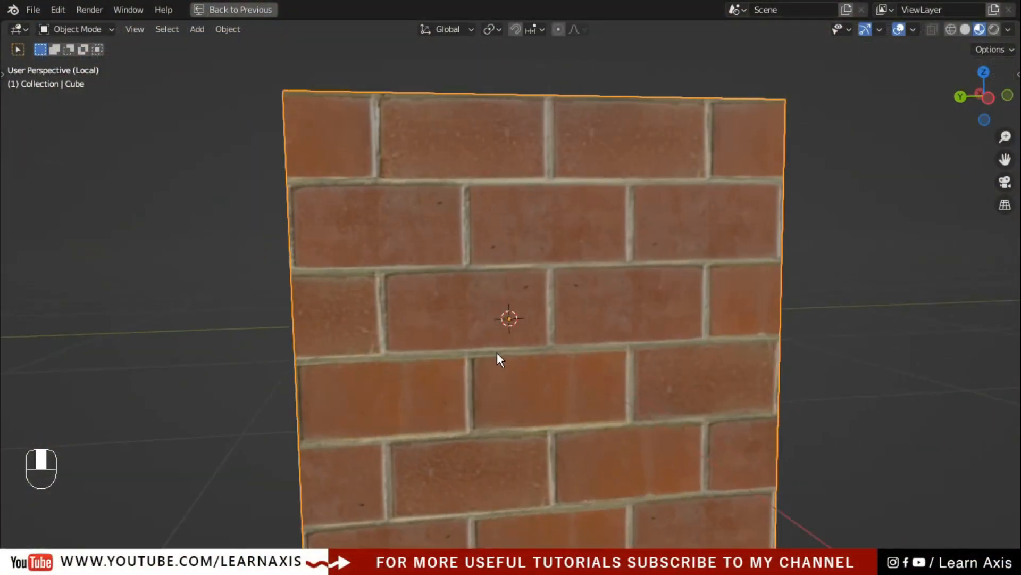
middle_click_drag(496, 352, 220, 492)
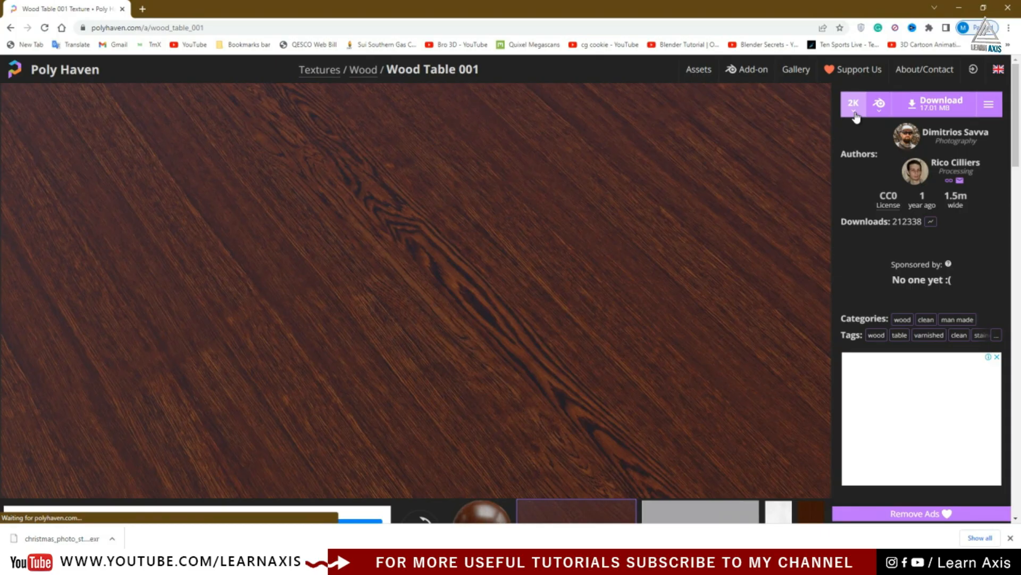
Step: In the browser, set the Wood Table 001 texture's download resolution to 1K and open its file format choices
left_click(853, 104)
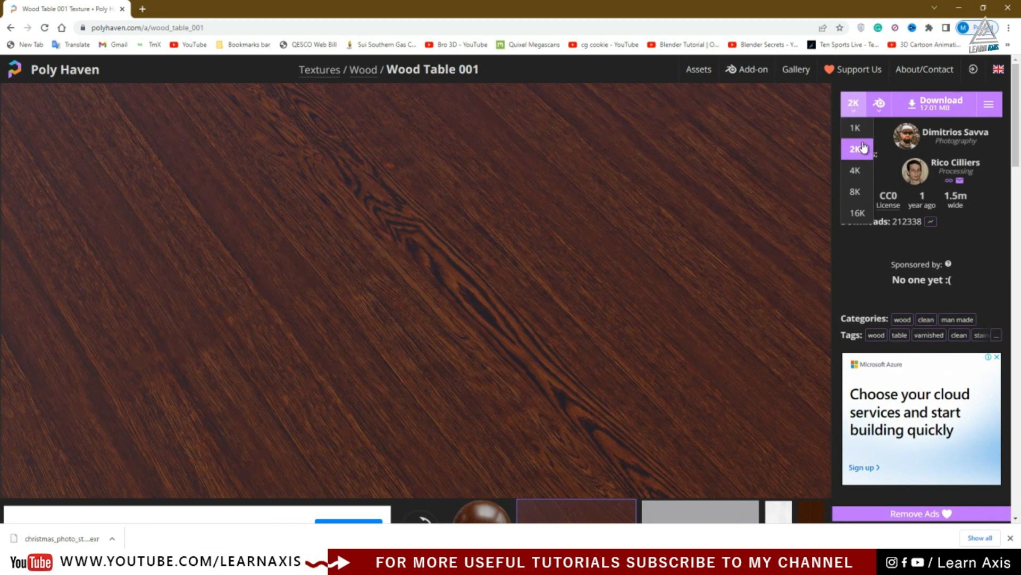
left_click(856, 128)
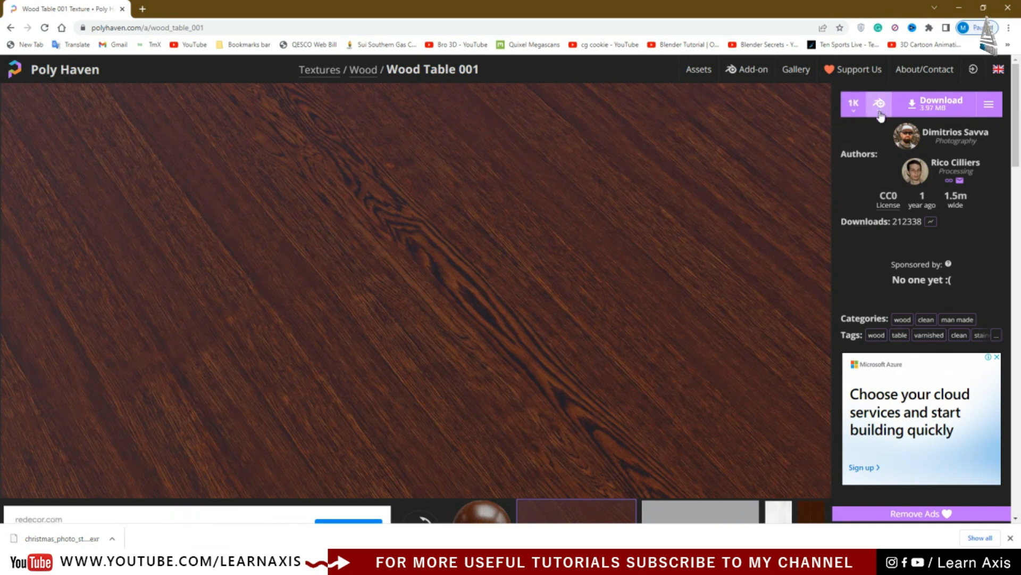
left_click(878, 107)
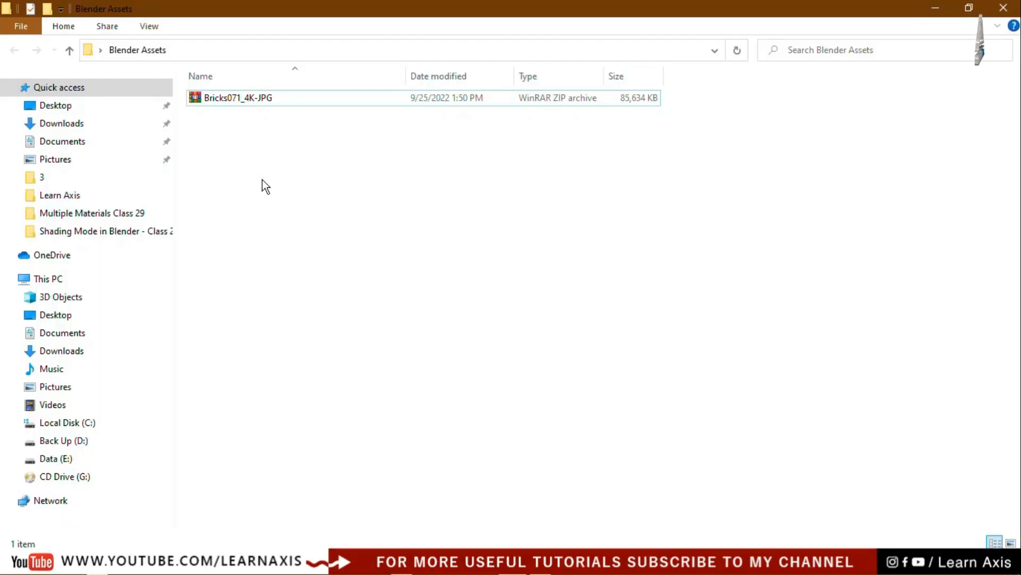
Step: In the Blender Assets folder, extract the Bricks071_4K-JPG archive in place and delete the archive
left_click(238, 101)
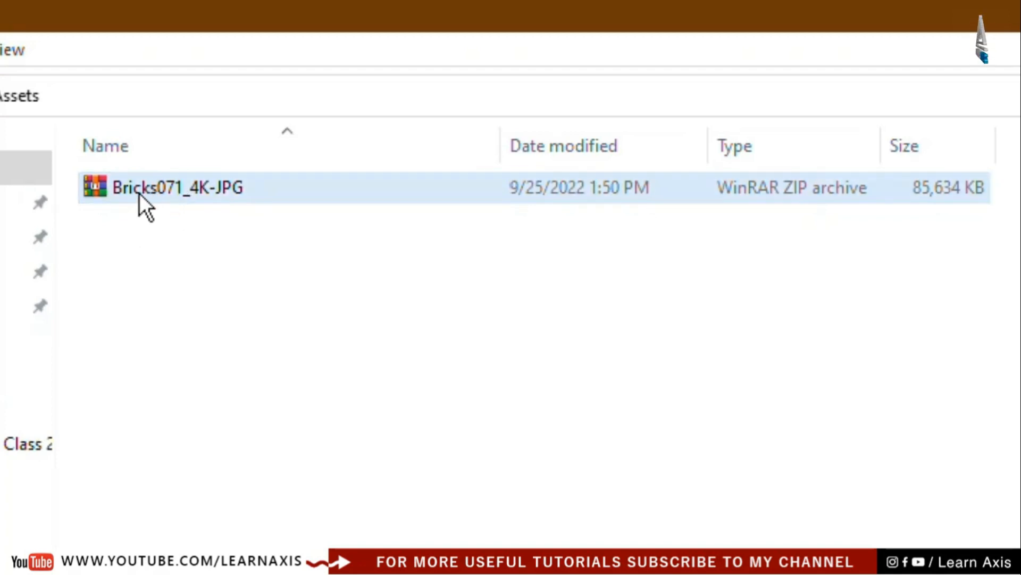
right_click(168, 187)
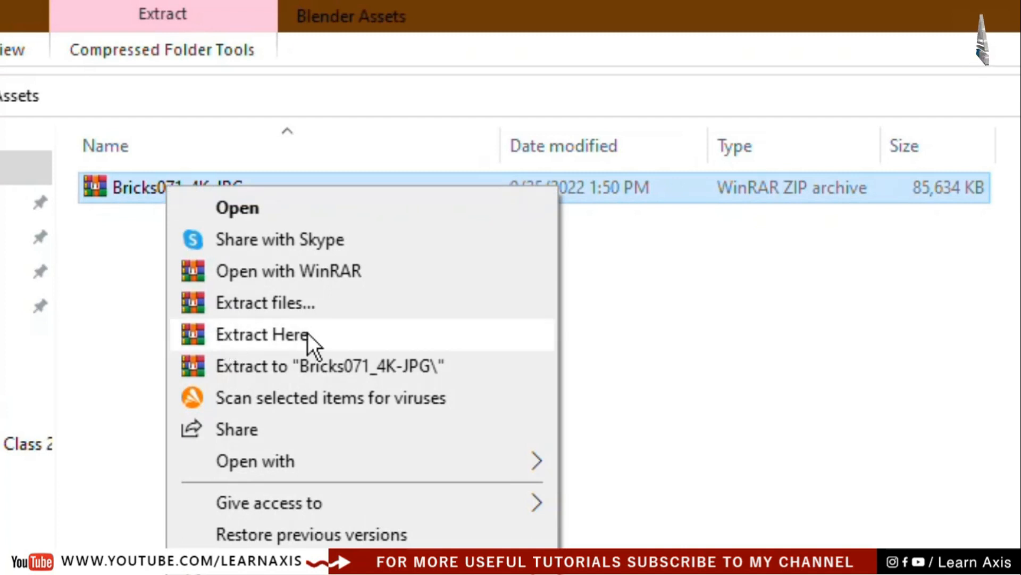
left_click(351, 334)
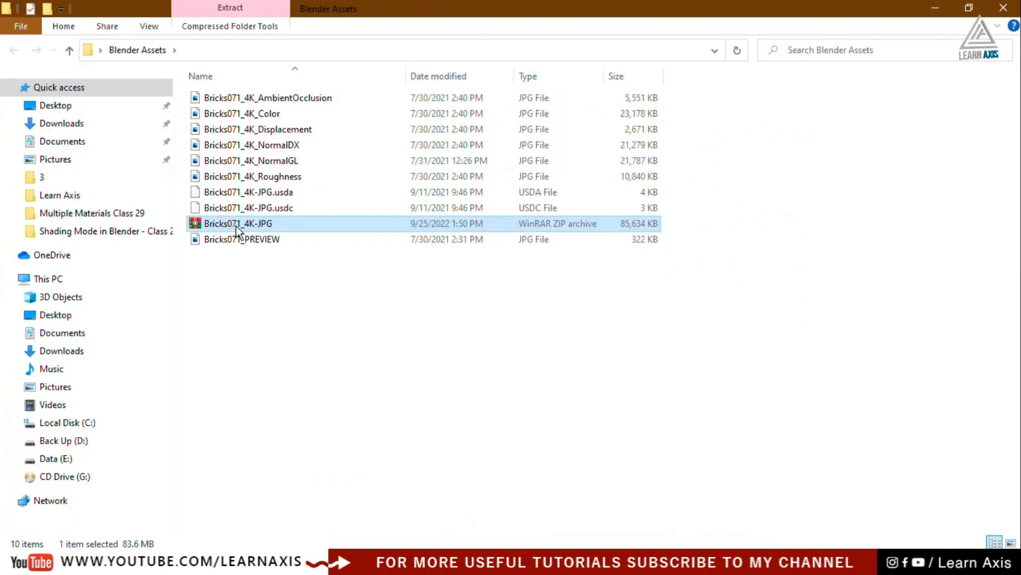
right_click(236, 226)
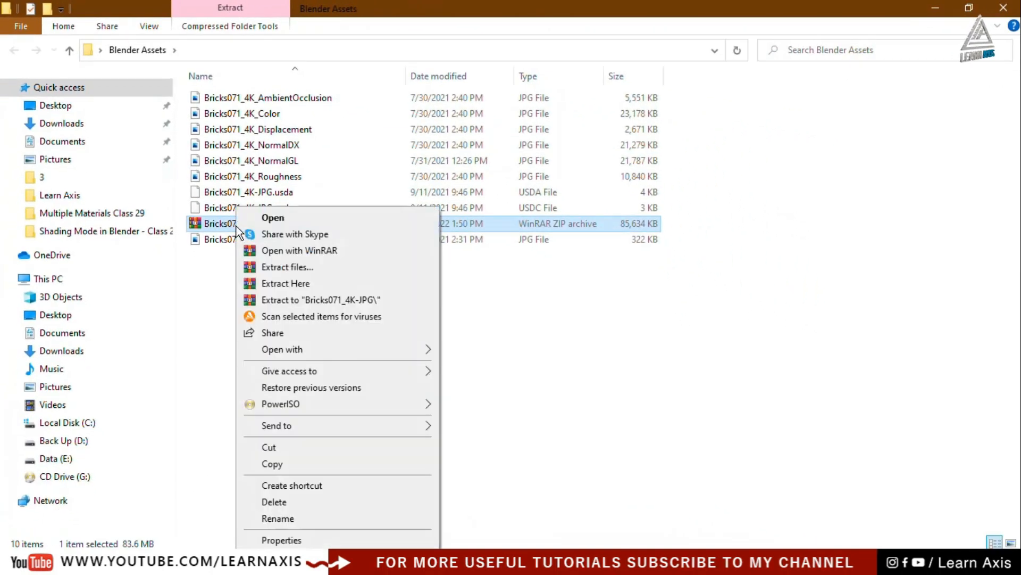
left_click(285, 500)
Step: Show the extracted brick texture files in the Blender Assets folder as large icons
right_click(282, 290)
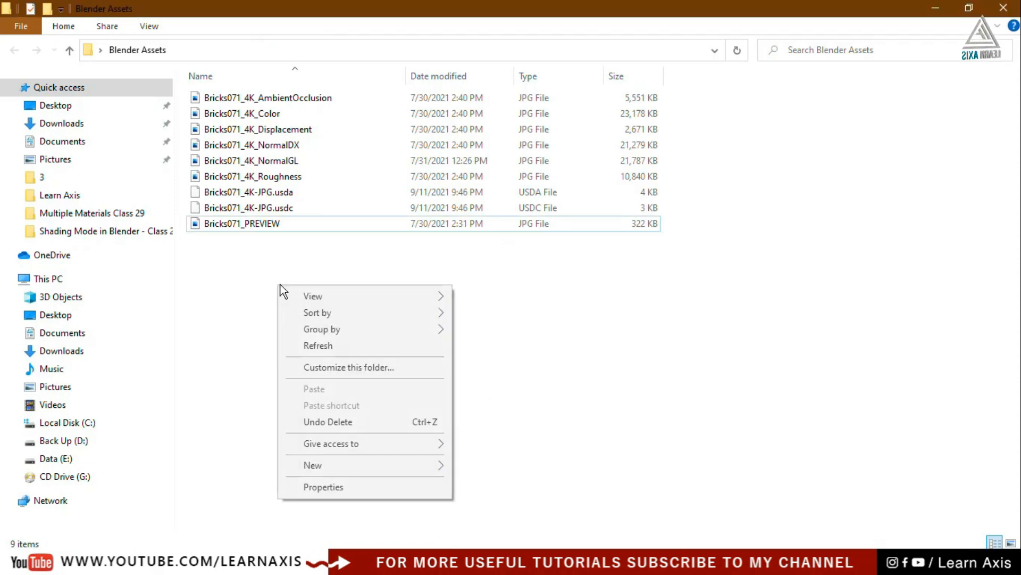
mouse_move(310, 302)
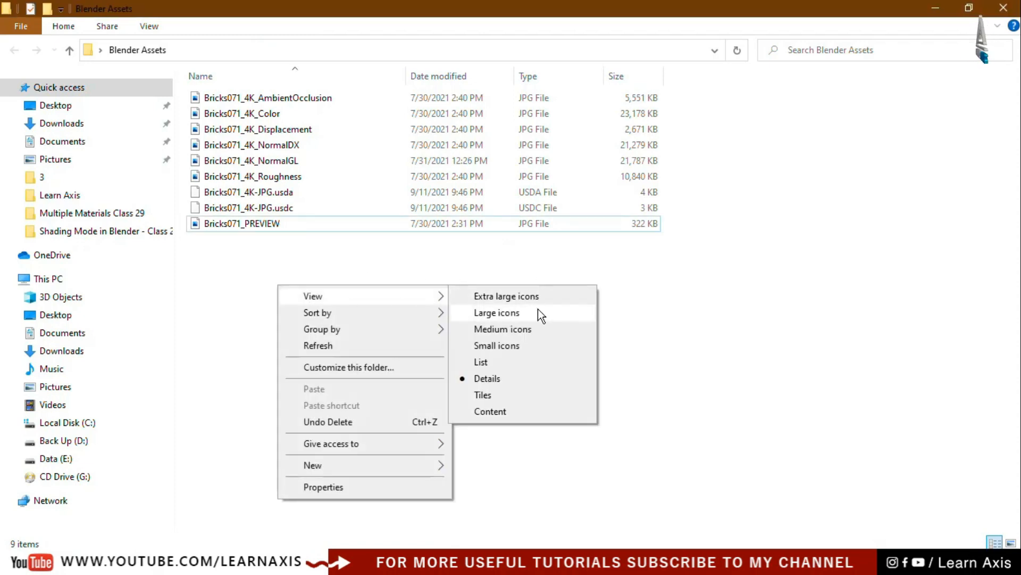
left_click(537, 313)
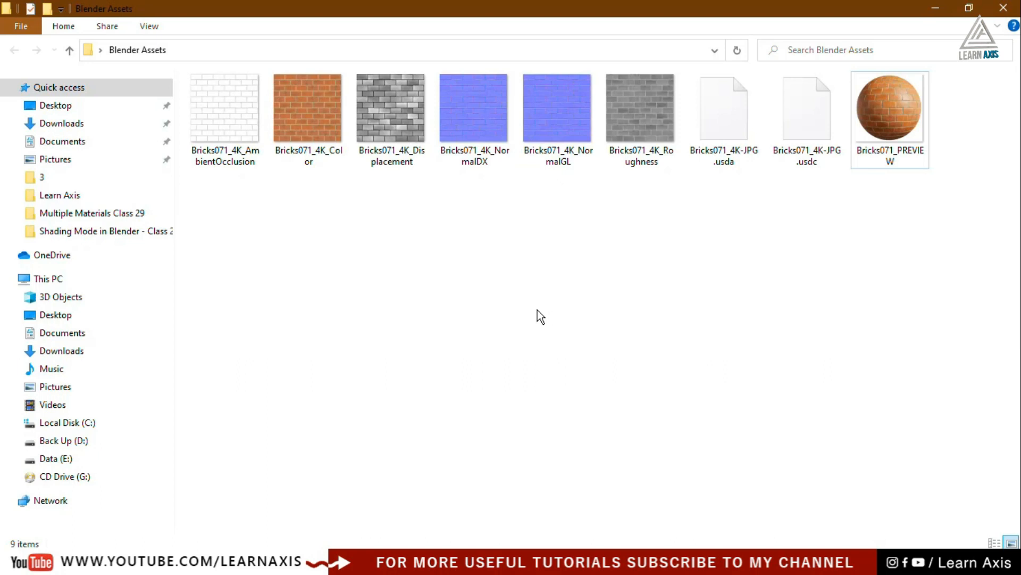
left_click(316, 219)
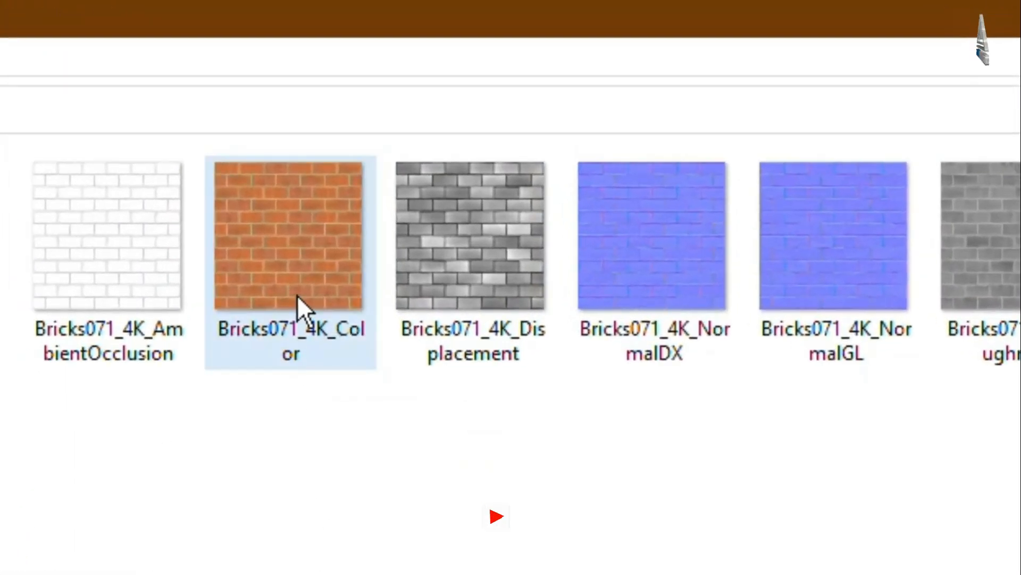
Step: Examine the Color, Displacement, NormalGL and Roughness maps of the Bricks071 texture set
left_click(297, 295)
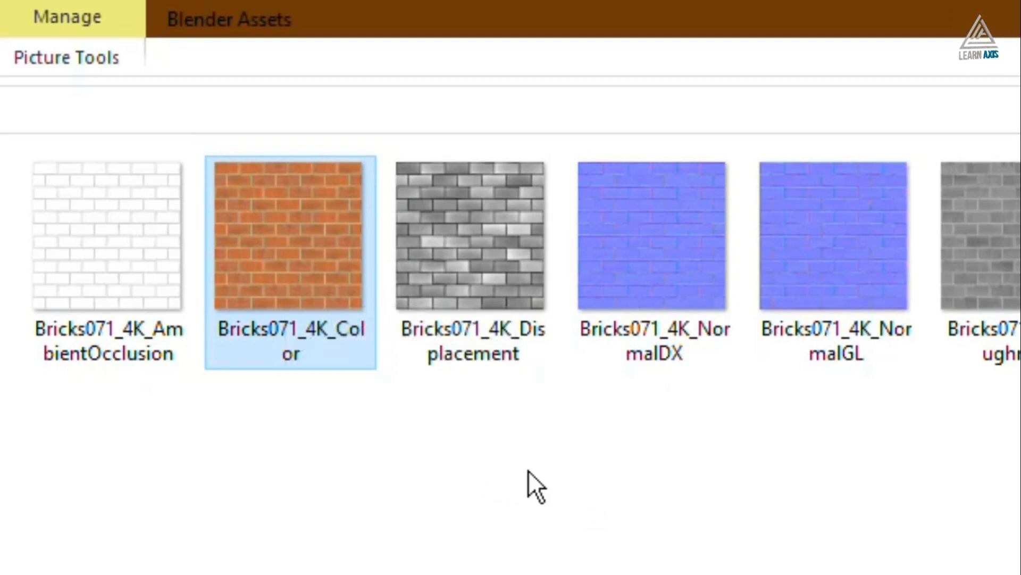
left_click(459, 263)
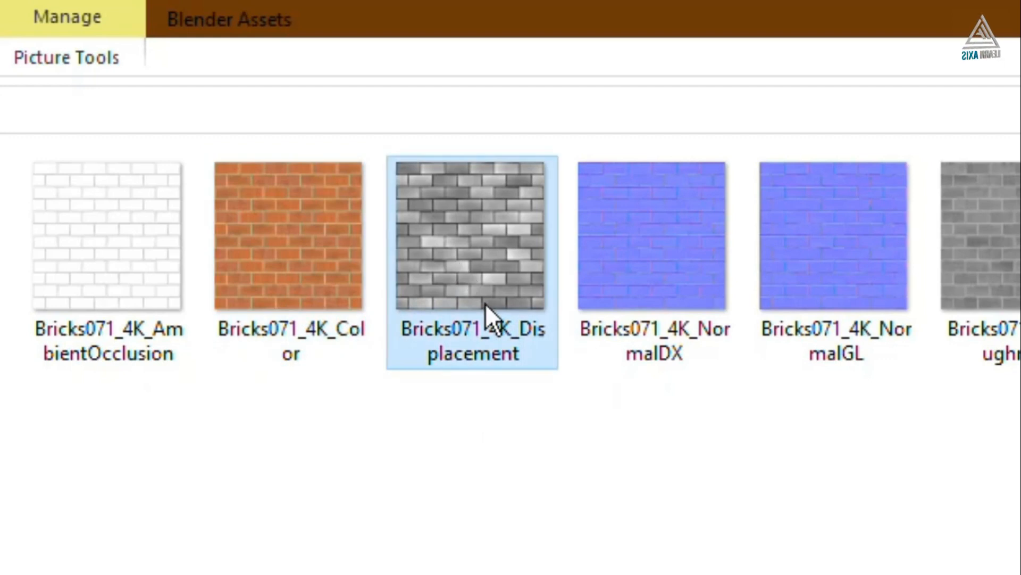
mouse_move(486, 308)
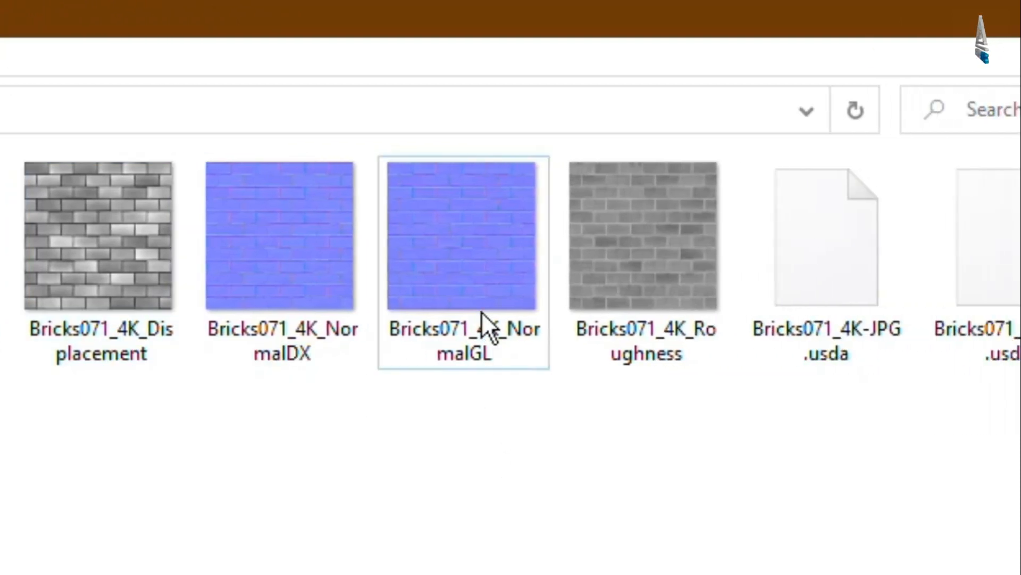
left_click(481, 281)
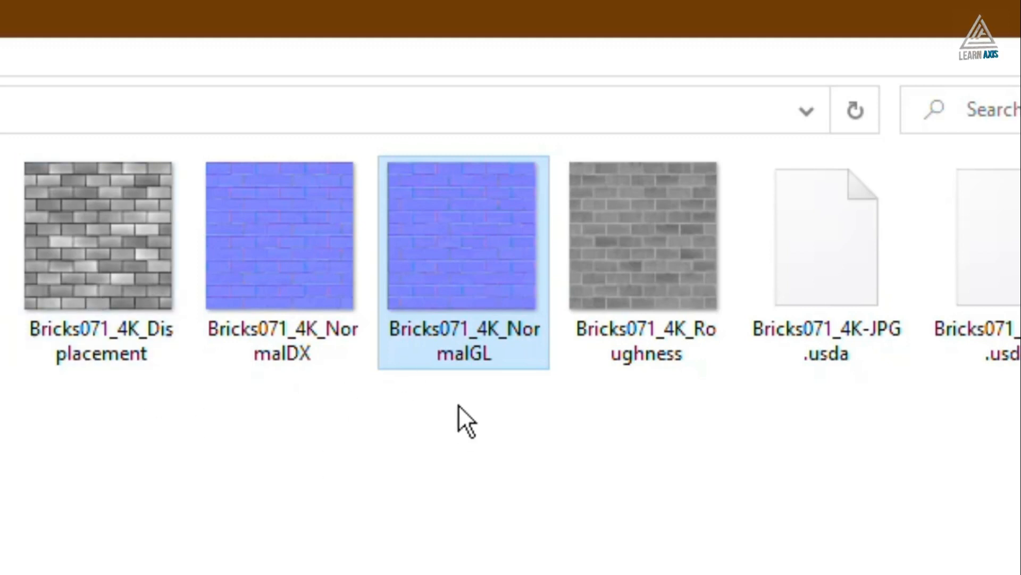
mouse_move(477, 279)
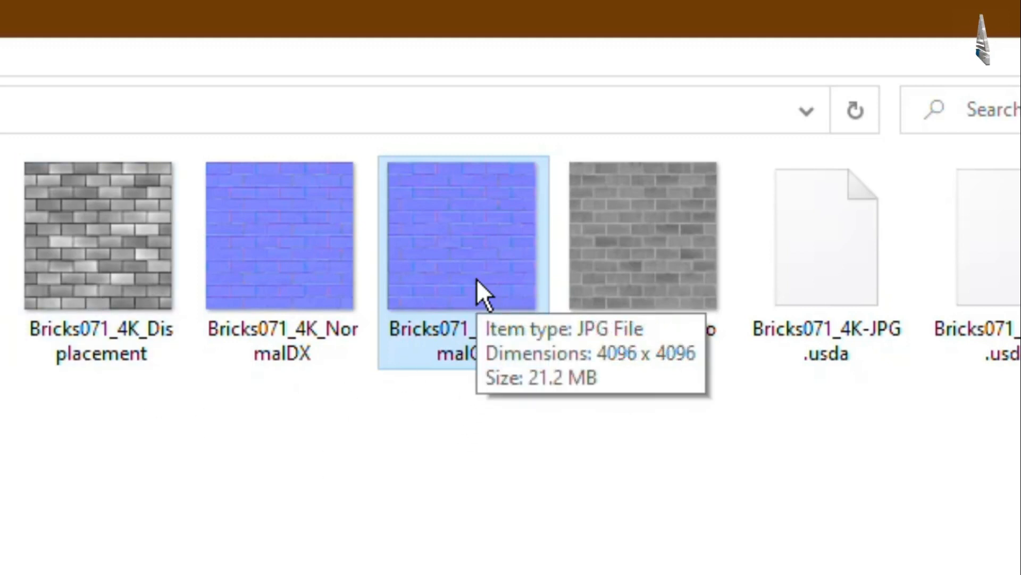
left_click(663, 543)
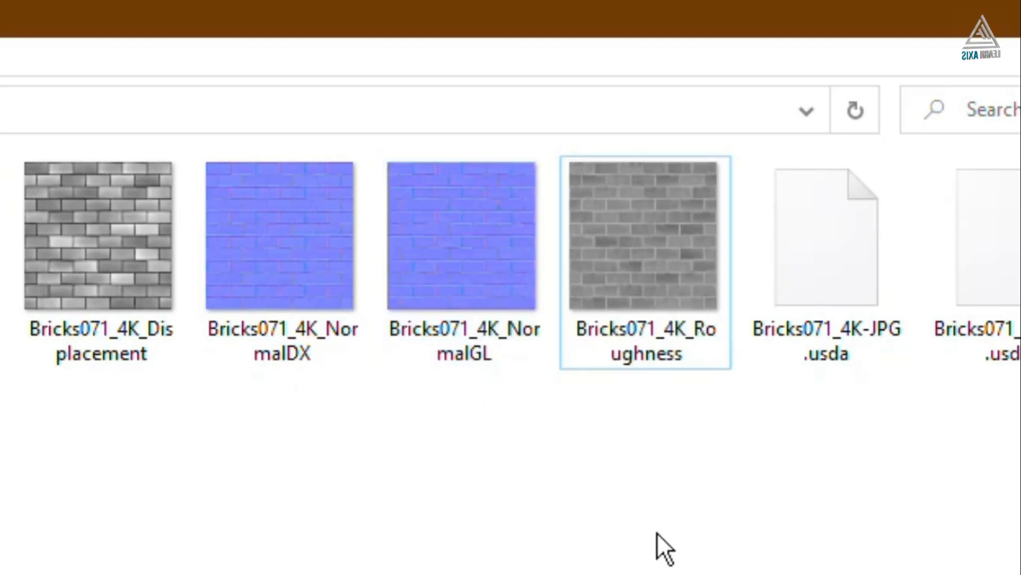
left_click(646, 295)
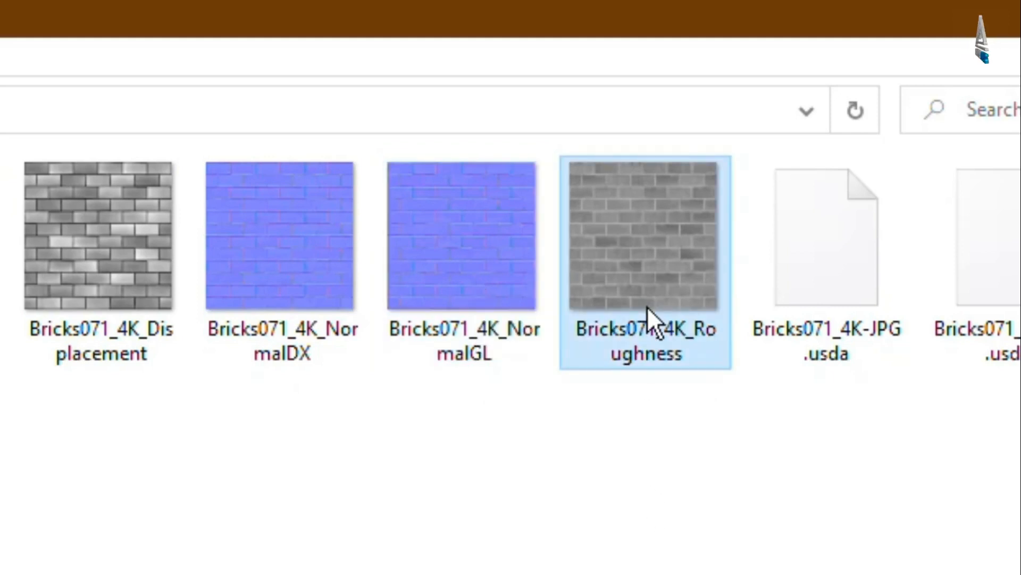
mouse_move(646, 307)
mouse_move(662, 345)
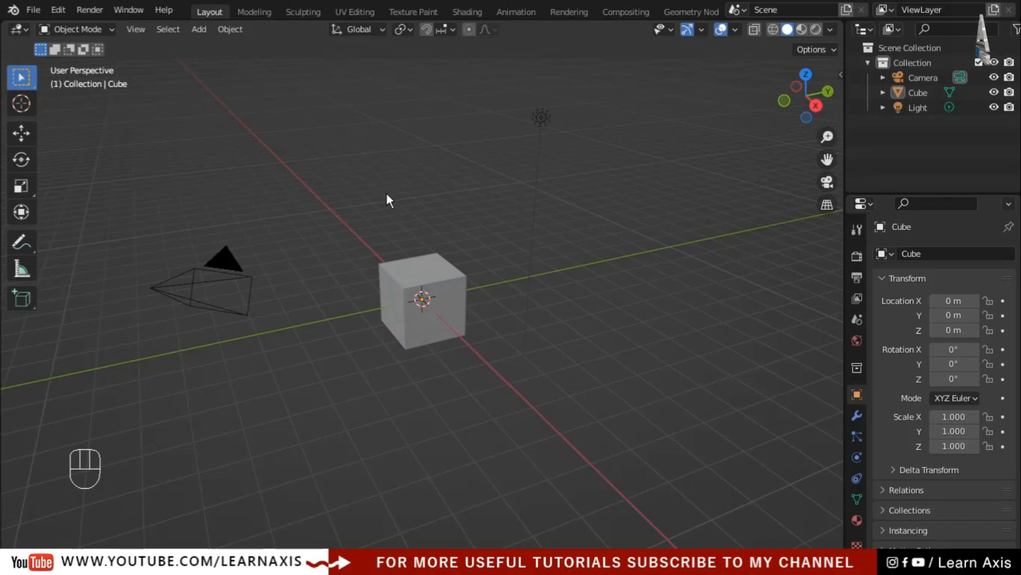
Step: In Blender's preferences, find the Node Wrangler add-on by searching for "node wra", enable it and close the preferences
left_click(58, 9)
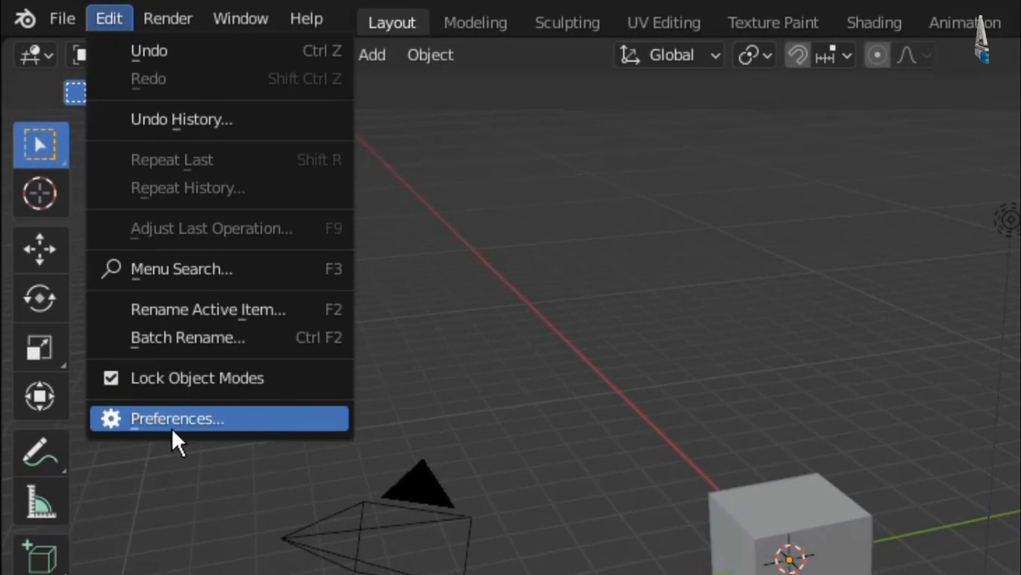
left_click(229, 421)
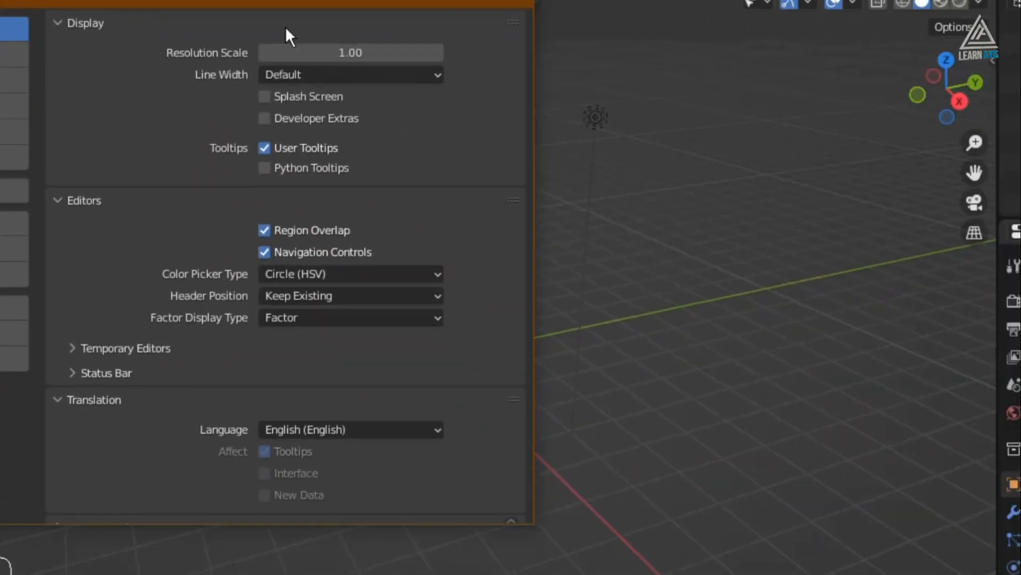
left_click_drag(556, 45, 492, 48)
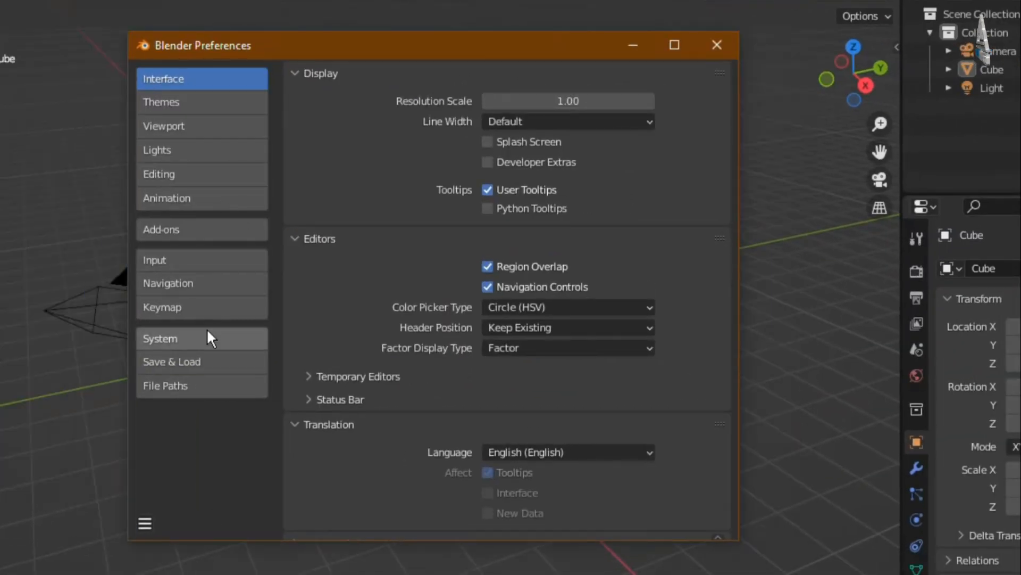
left_click(216, 229)
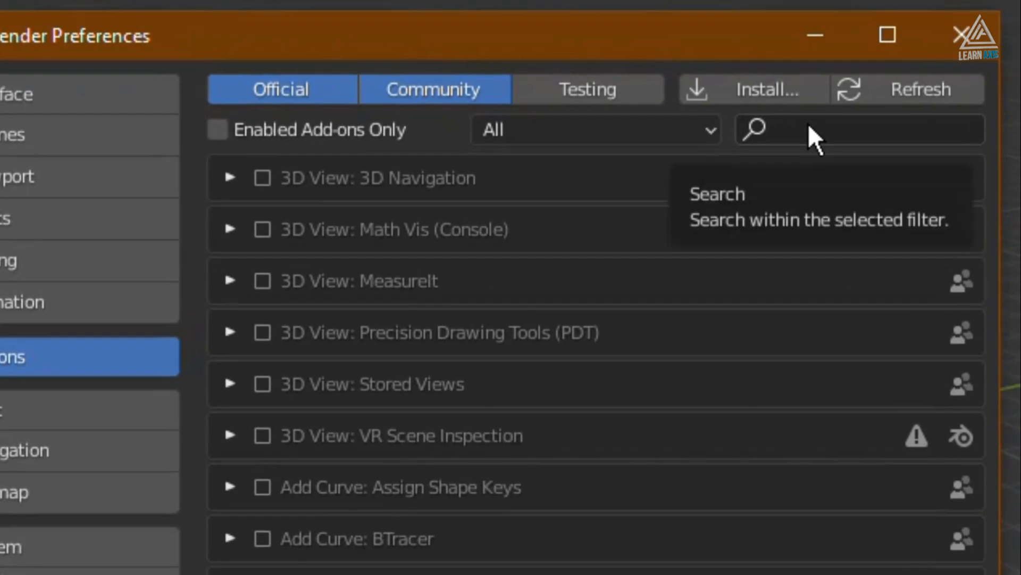
left_click(631, 97)
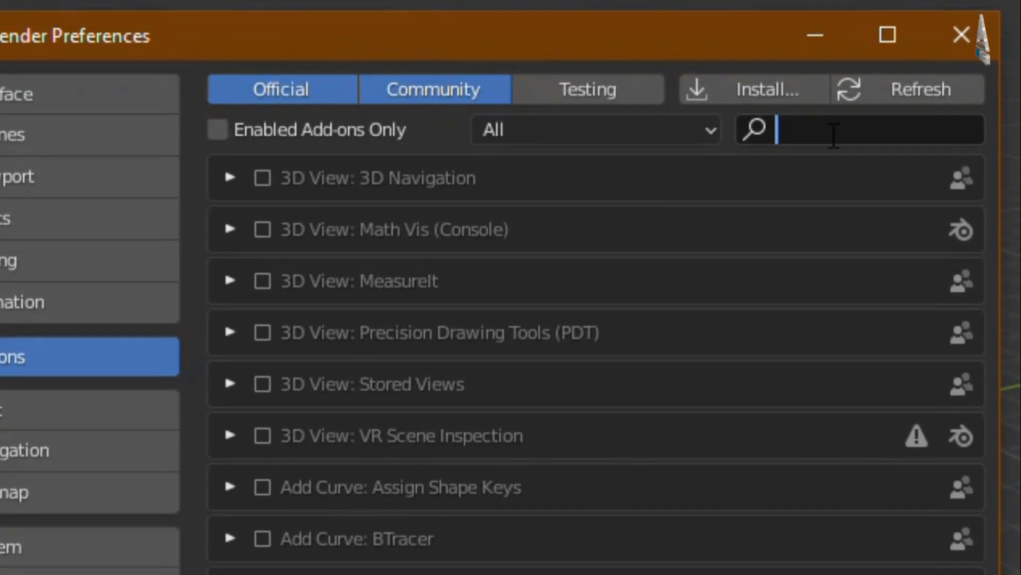
type("node")
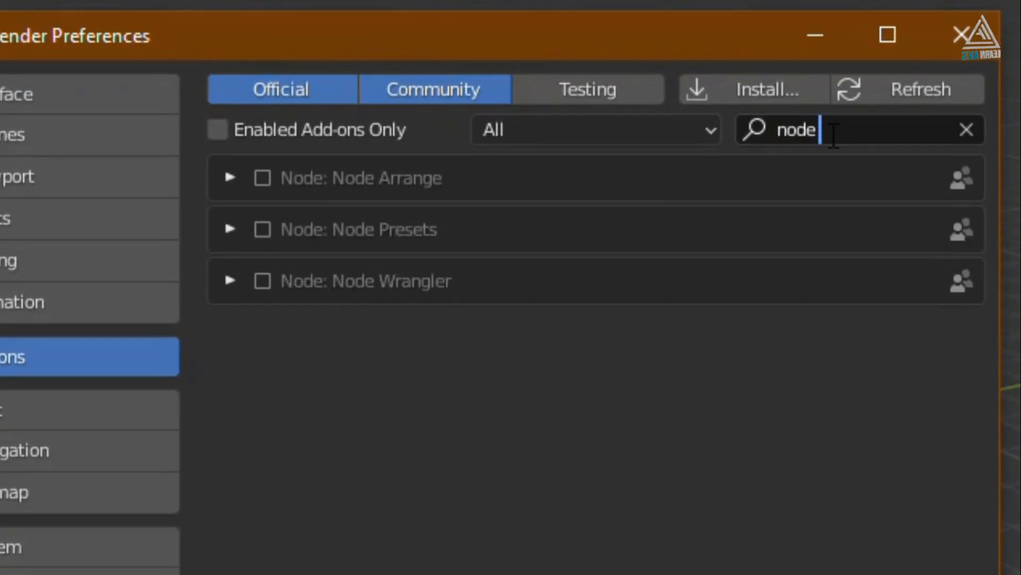
type(" wra")
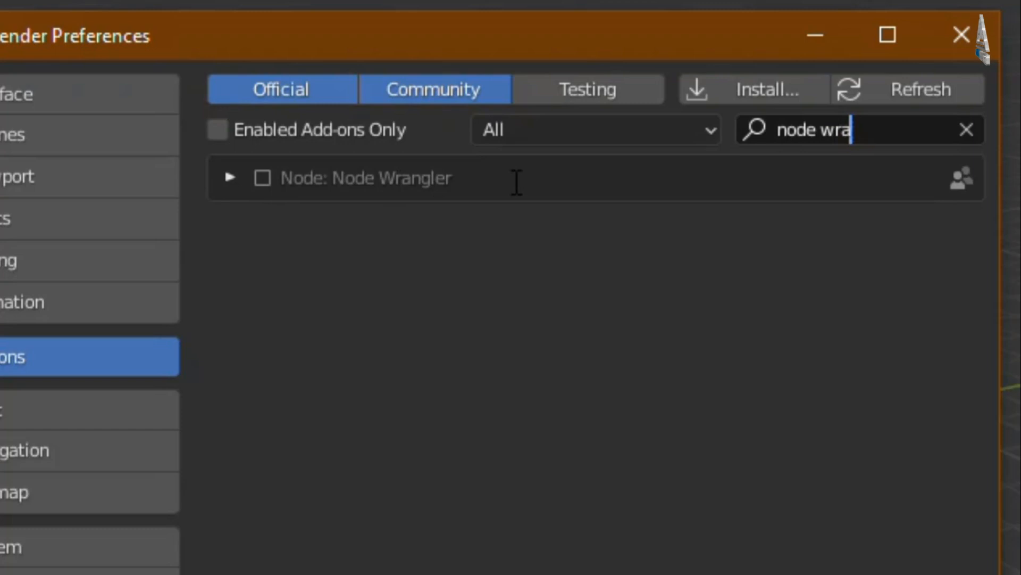
left_click(260, 177)
left_click(262, 178)
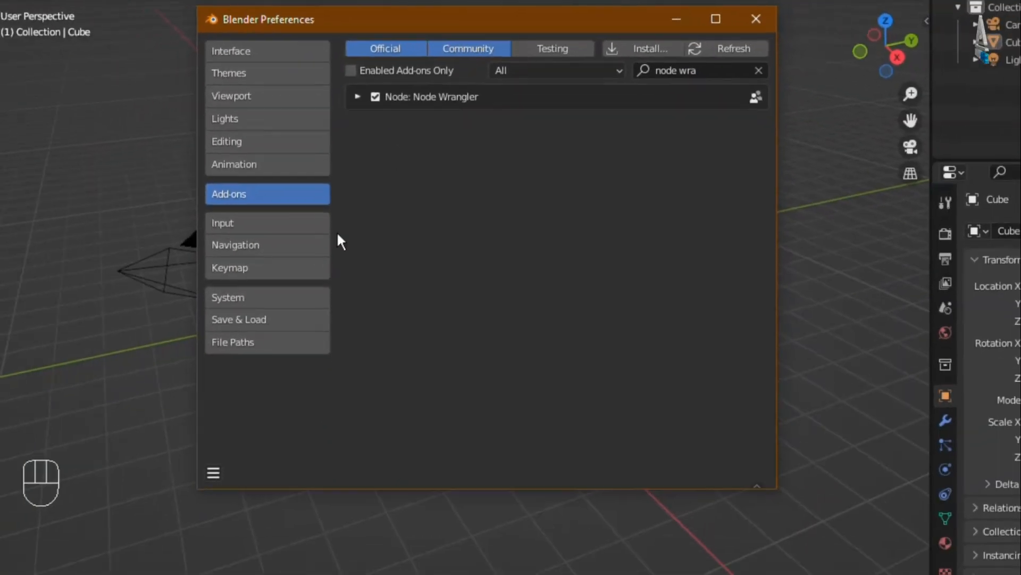
left_click(213, 474)
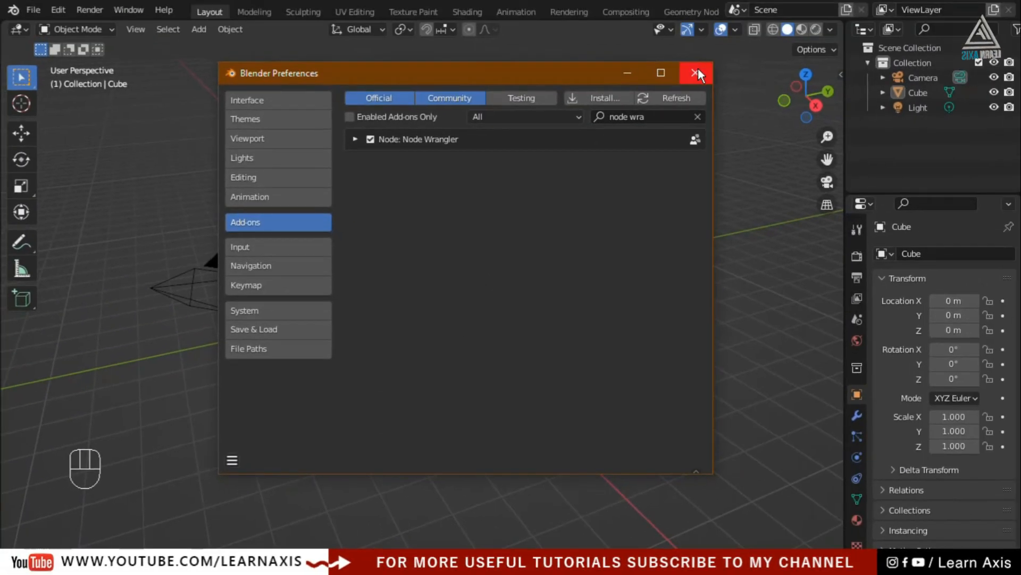
left_click(695, 72)
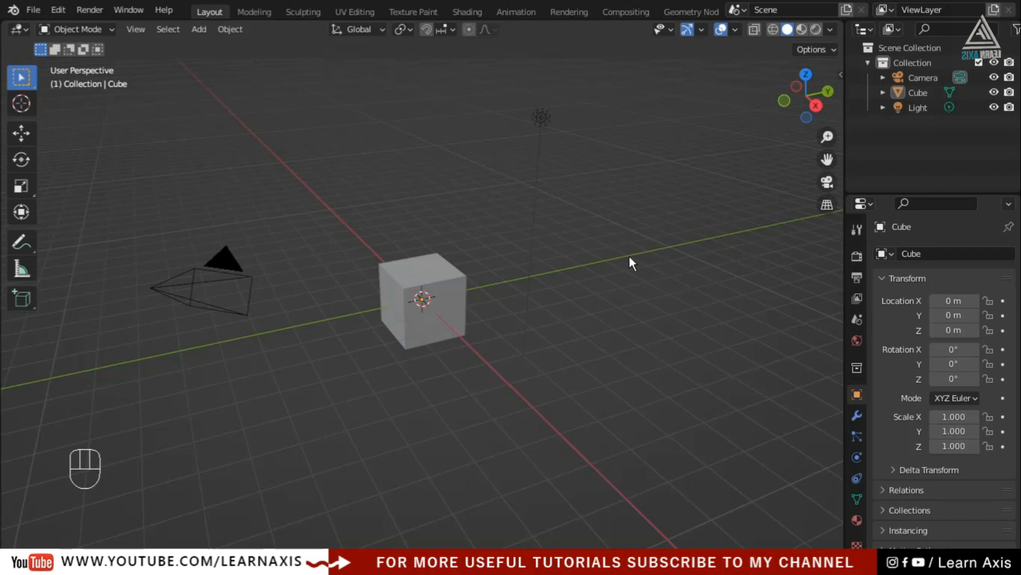
Step: Split the 3D viewport vertically into two areas of about equal width
left_click(450, 315)
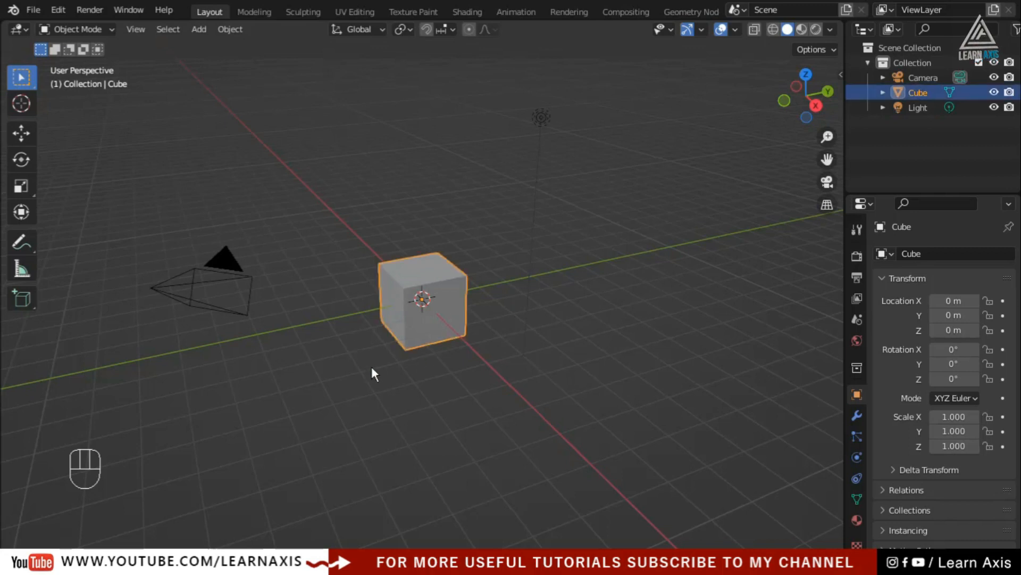
scroll(371, 315, "up", 4)
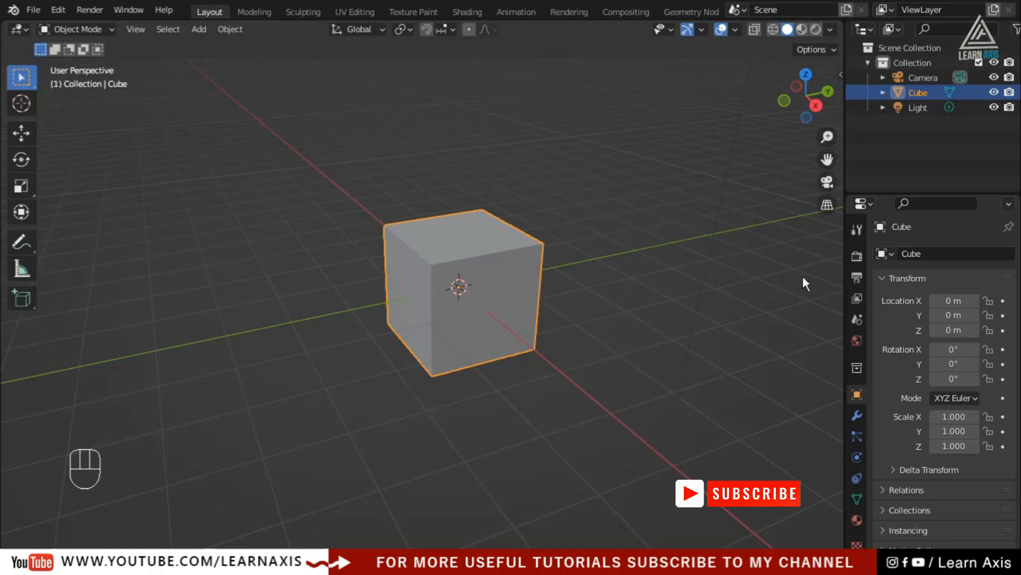
right_click(844, 284)
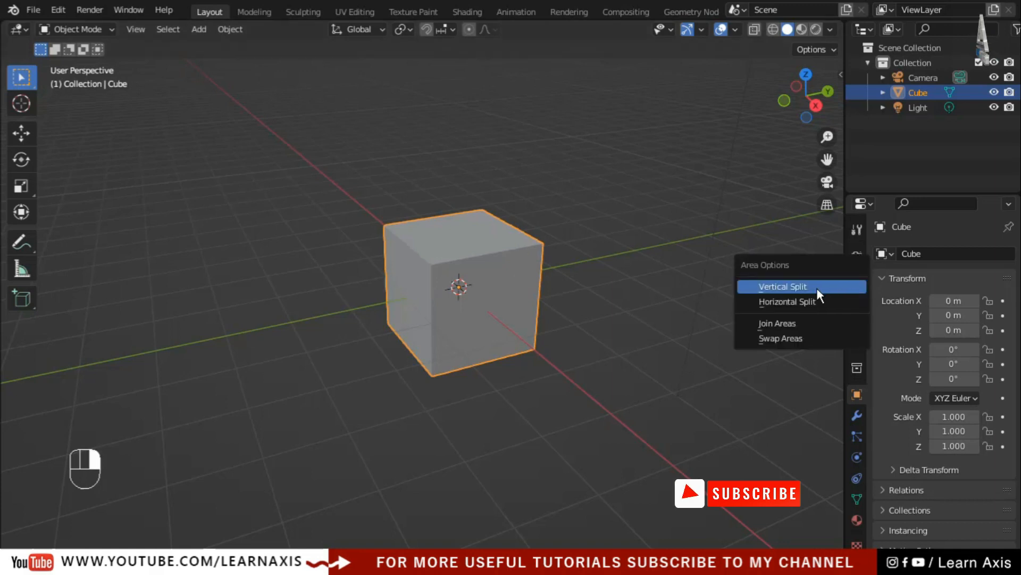
left_click(783, 287)
left_click(407, 319)
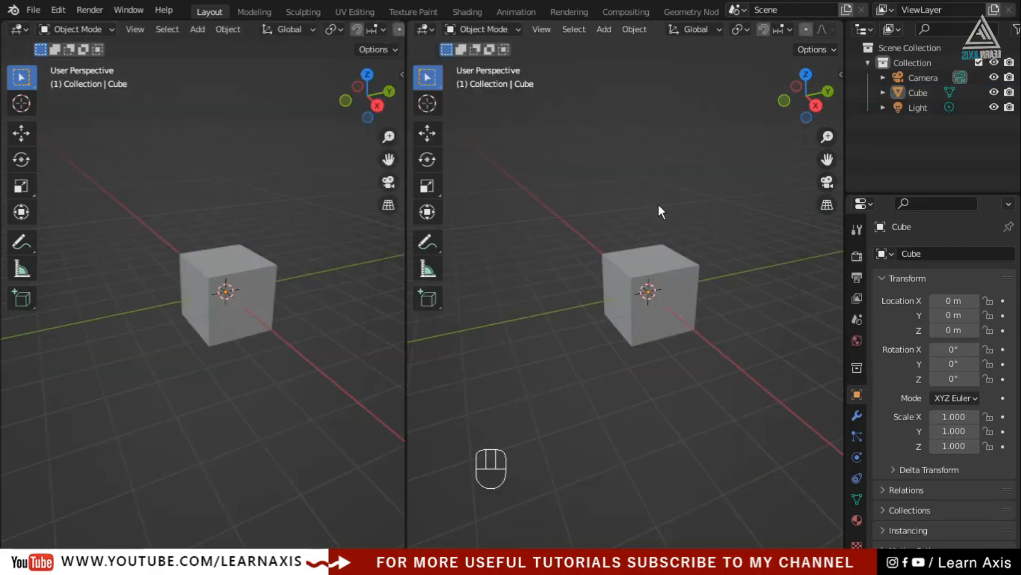
Step: Switch the viewport next to the properties editor to Material Preview shading
key("z")
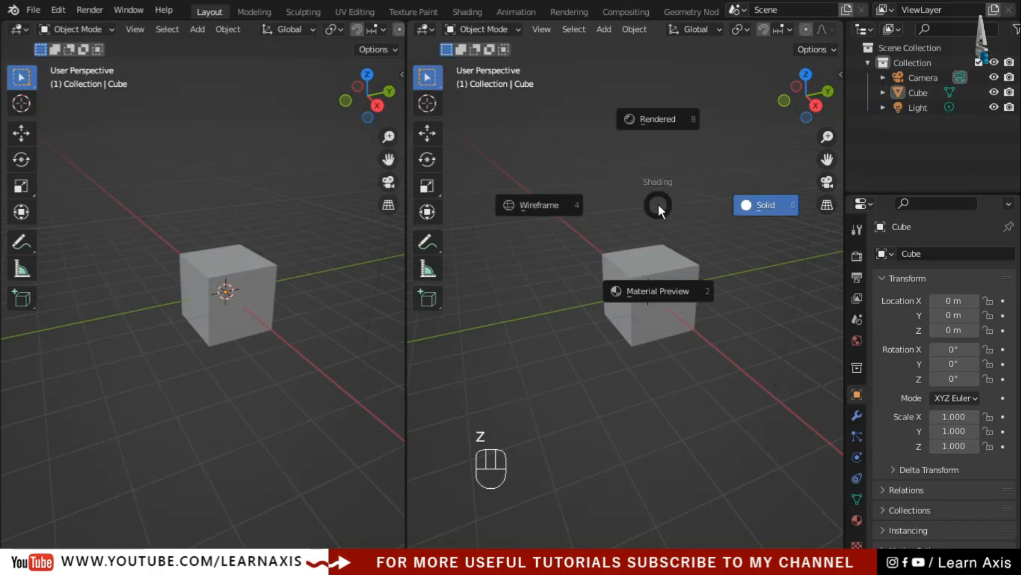
left_click(673, 293)
scroll(678, 307, "up", 5)
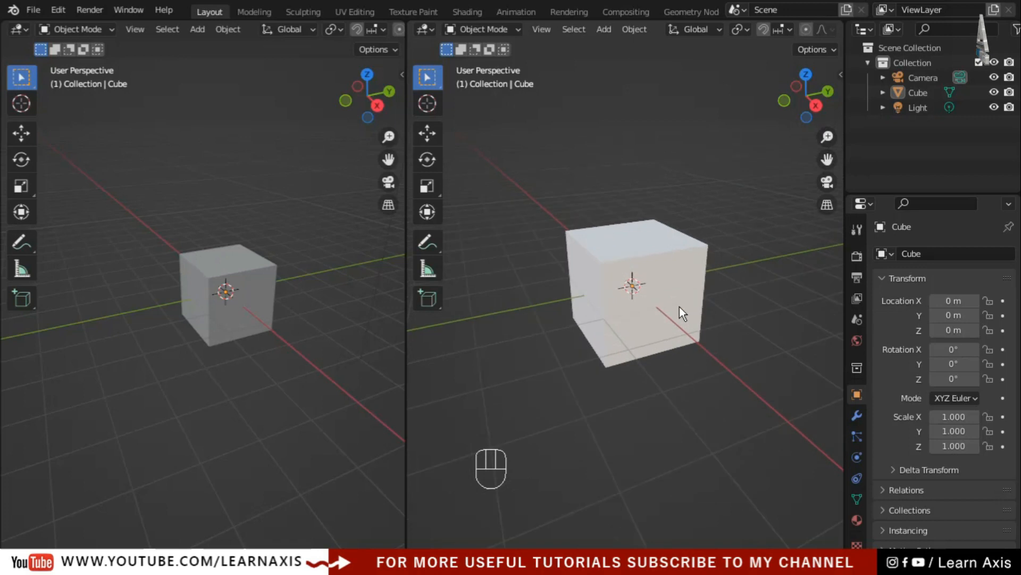
Step: Turn the solid-shaded viewport into a Shader Editor and hide its node sidebar
left_click_drag(407, 355, 452, 355)
left_click(20, 30)
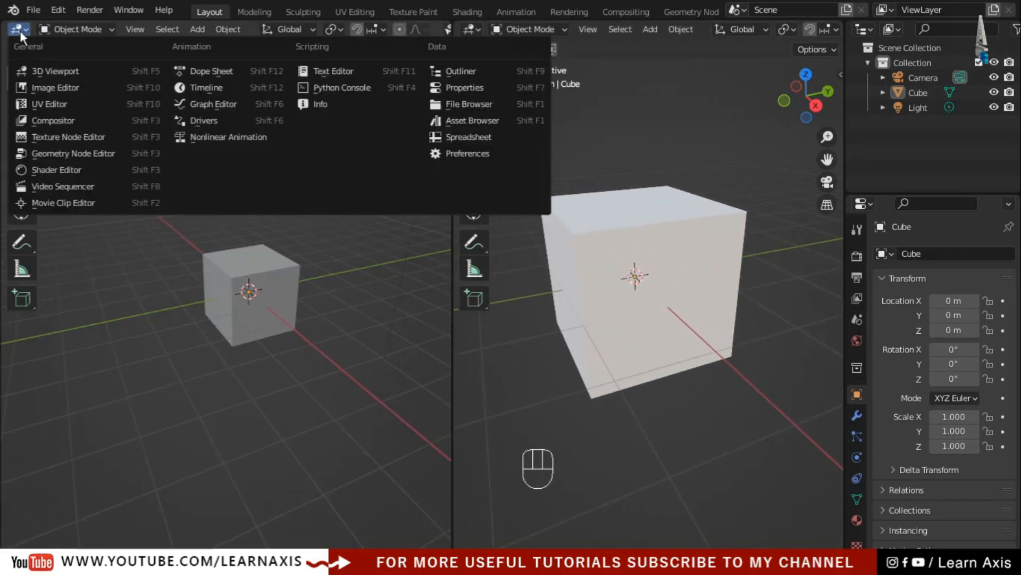
left_click(52, 176)
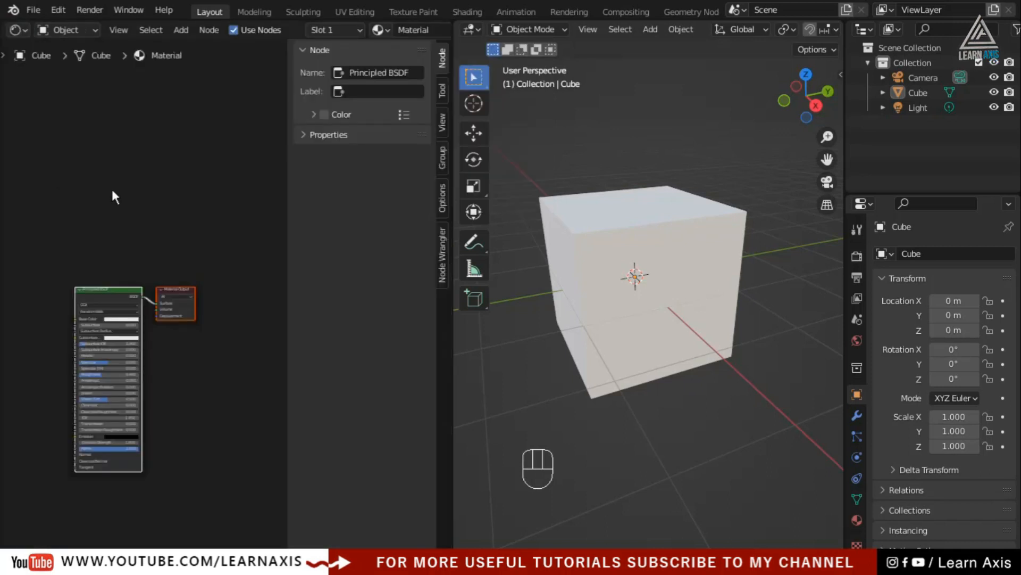
left_click_drag(285, 238, 509, 256)
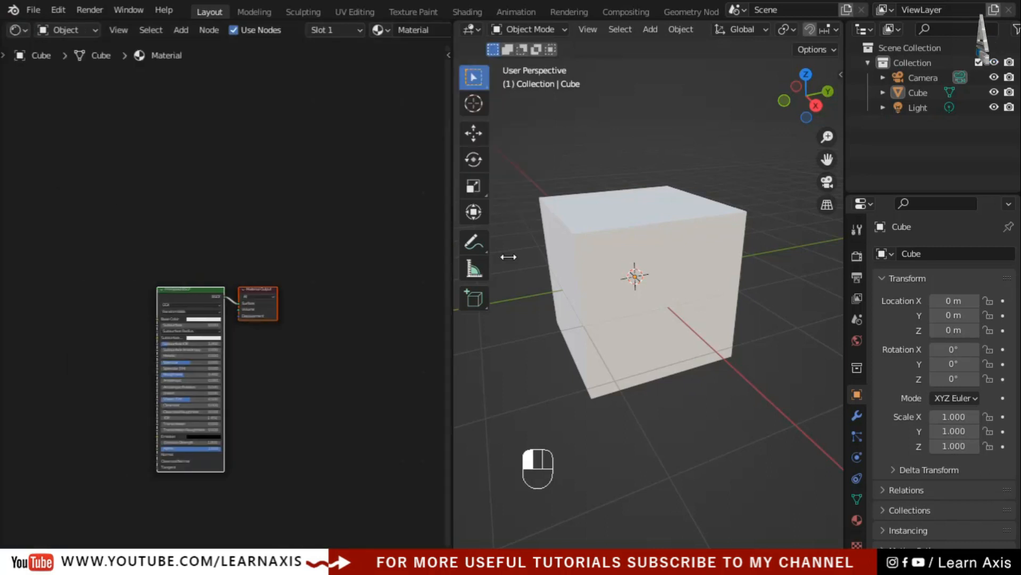
scroll(107, 330, "up", 3)
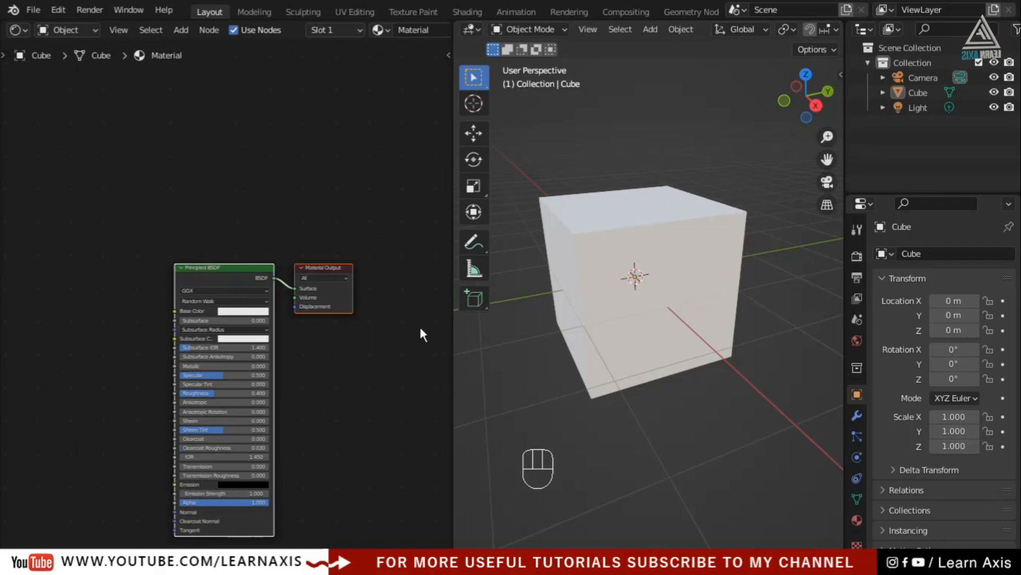
Step: Widen the Shader Editor at the 3D viewport's expense and hide the viewport's toolbar
left_click_drag(454, 330, 571, 335)
scroll(713, 314, "down", 2)
mouse_move(716, 325)
middle_mouse_down()
mouse_move(733, 328)
mouse_move(726, 323)
middle_mouse_up()
left_click(692, 168)
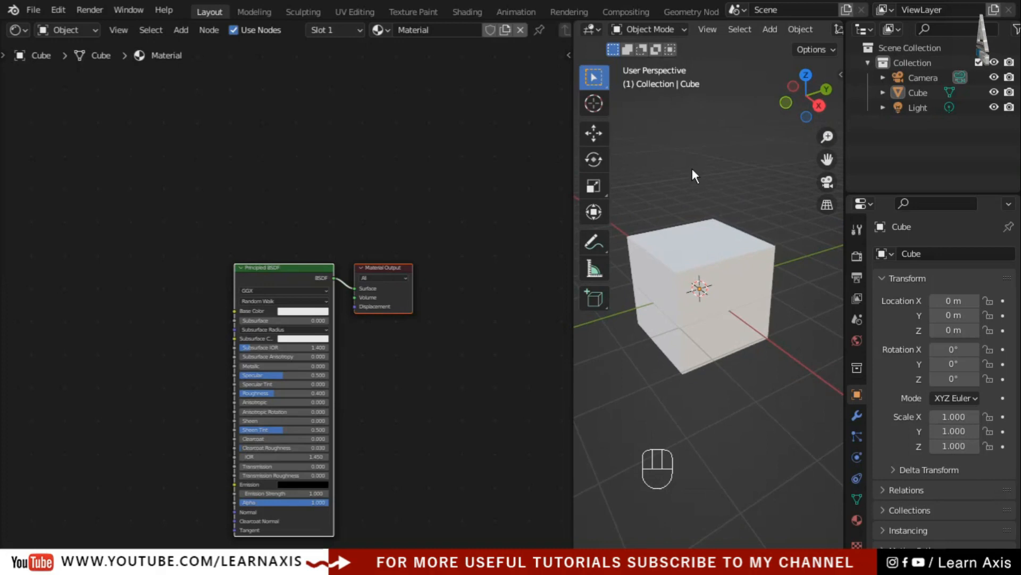
key("t")
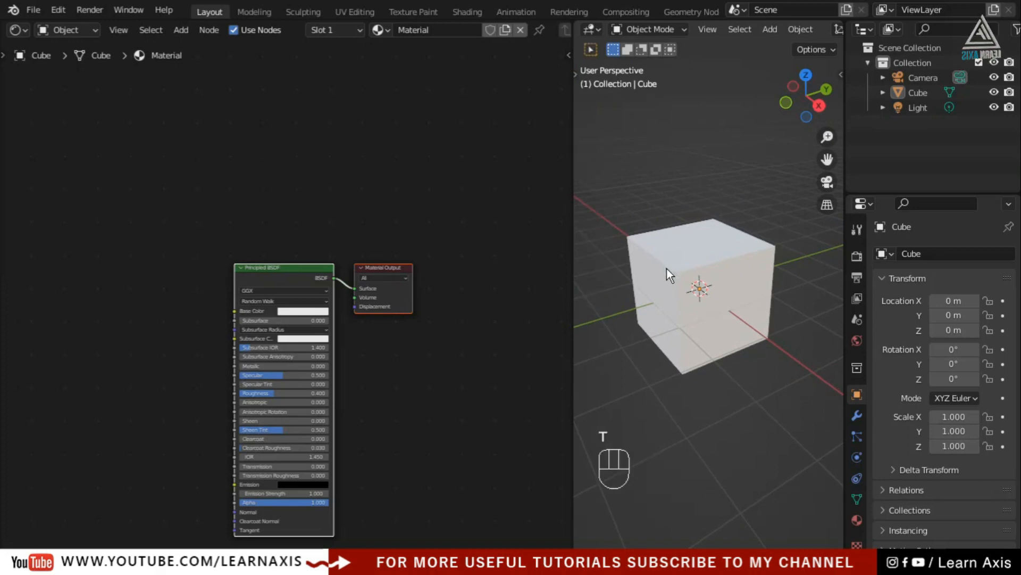
scroll(668, 269, "up", 1)
scroll(678, 272, "up", 1)
middle_click_drag(678, 272, 714, 305)
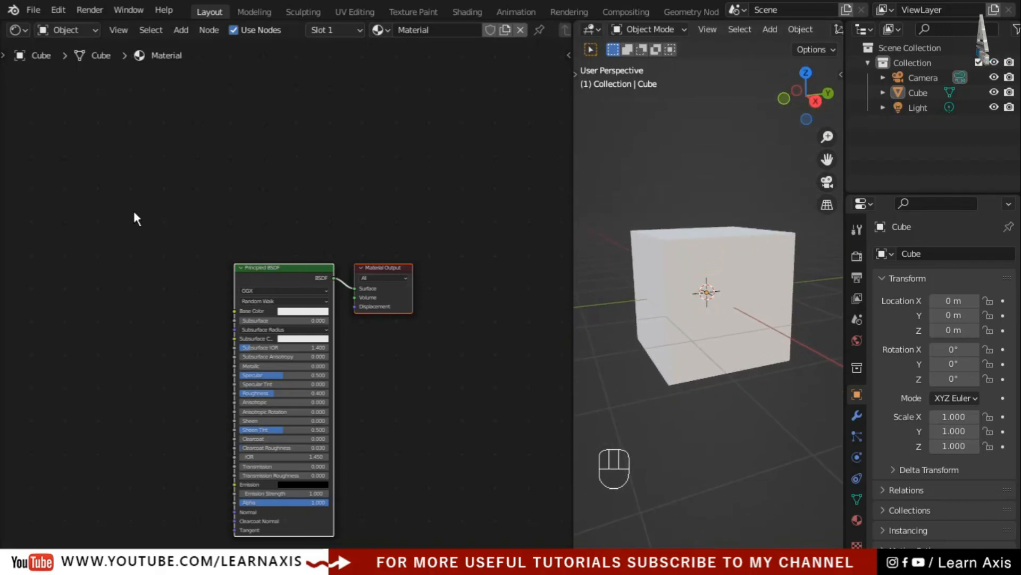
Step: Move the Principled BSDF and Material Output nodes together up and to the right, leaving free space before them
left_click_drag(121, 222, 481, 546)
left_click_drag(303, 270, 422, 144)
left_click(488, 229)
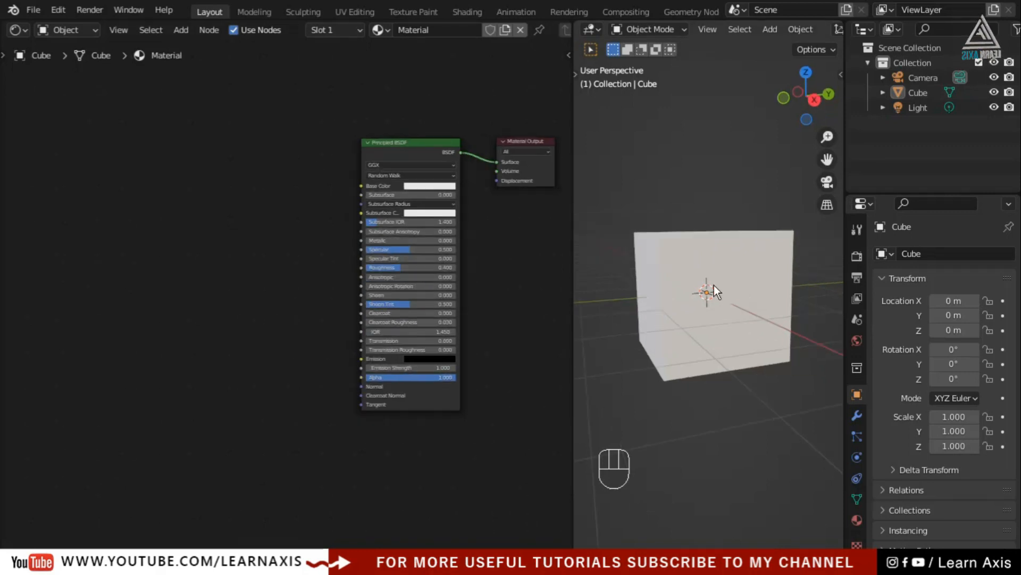
scroll(432, 152, "up", 1)
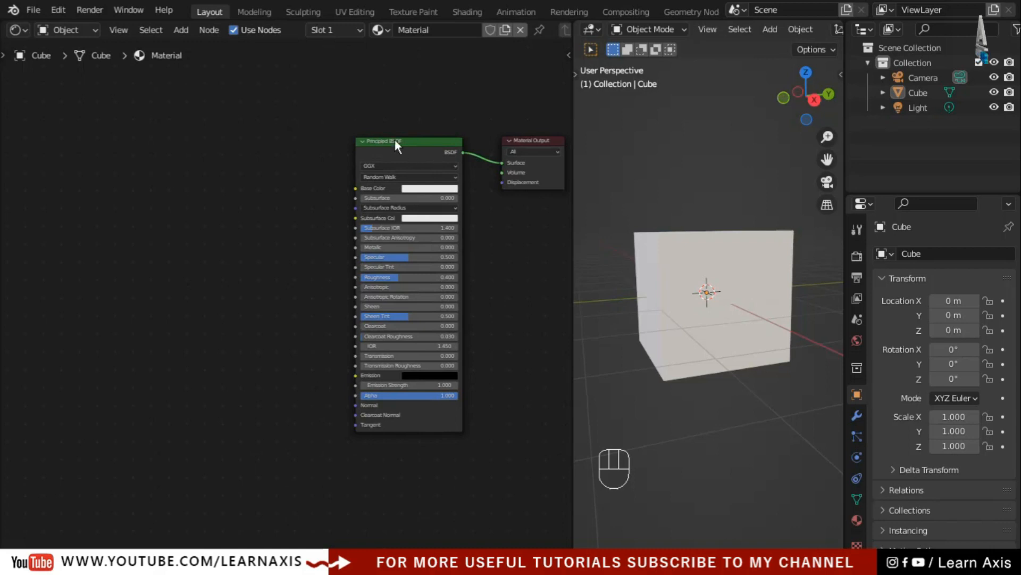
Step: Add linked Texture Coordinate, Mapping and Image Texture nodes to the Principled BSDF's Base Color with Node Wrangler's texture setup
left_click(424, 139)
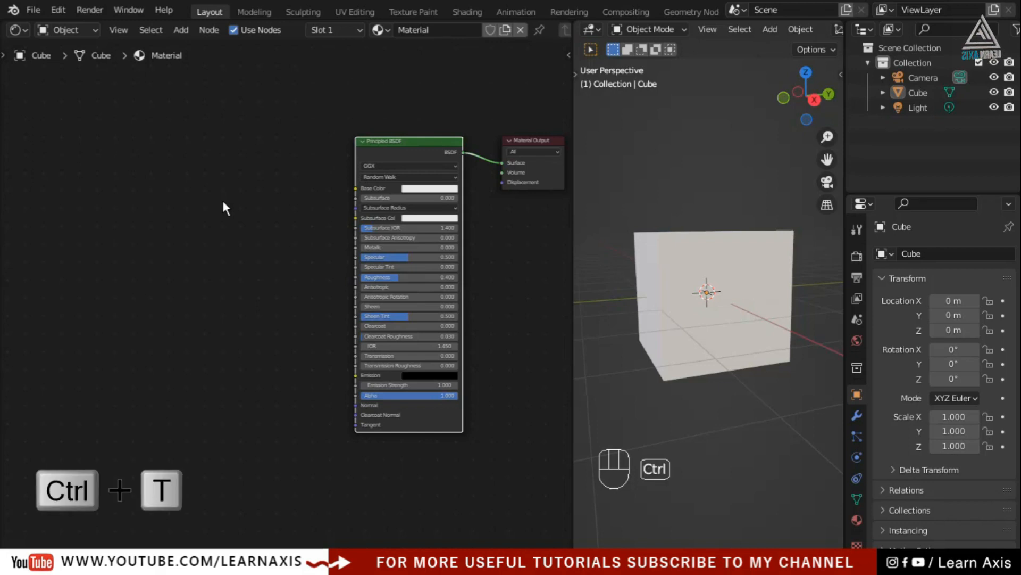
key("ctrl+t")
left_click_drag(225, 224, 182, 163)
scroll(220, 329, "down", 2)
middle_click_drag(221, 330, 265, 326)
scroll(192, 228, "up", 2)
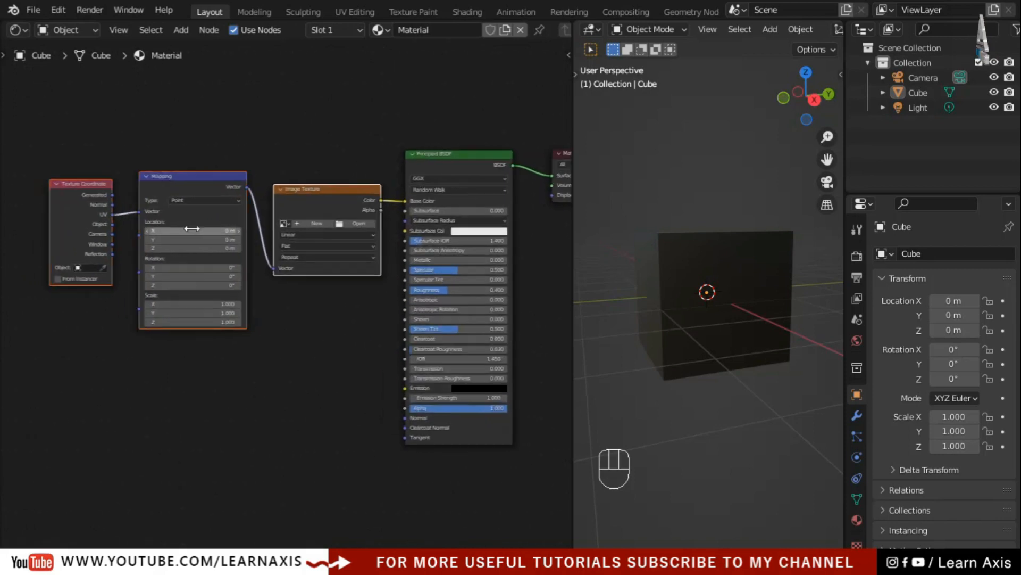
scroll(192, 228, "up", 1)
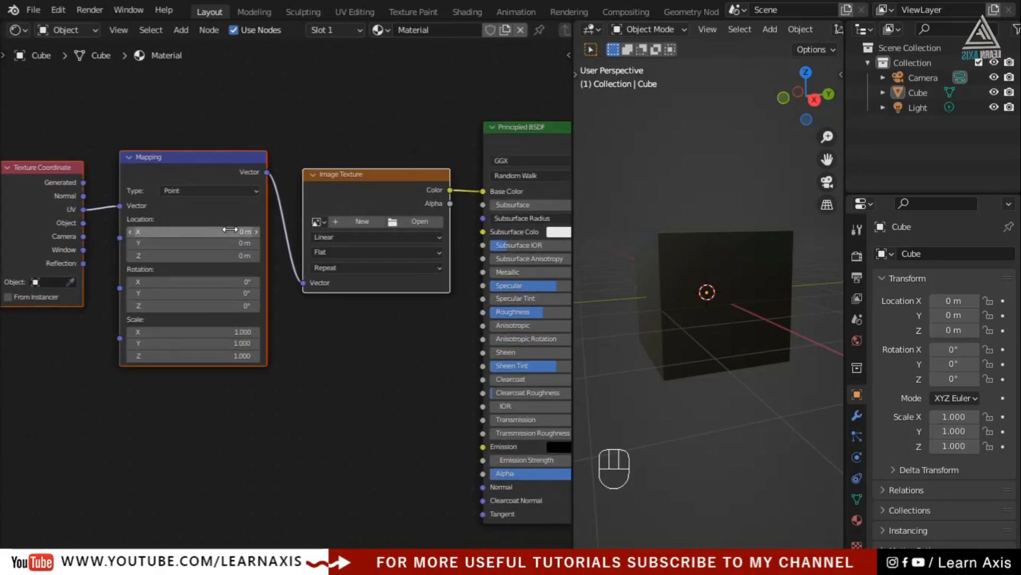
scroll(230, 229, "down", 1)
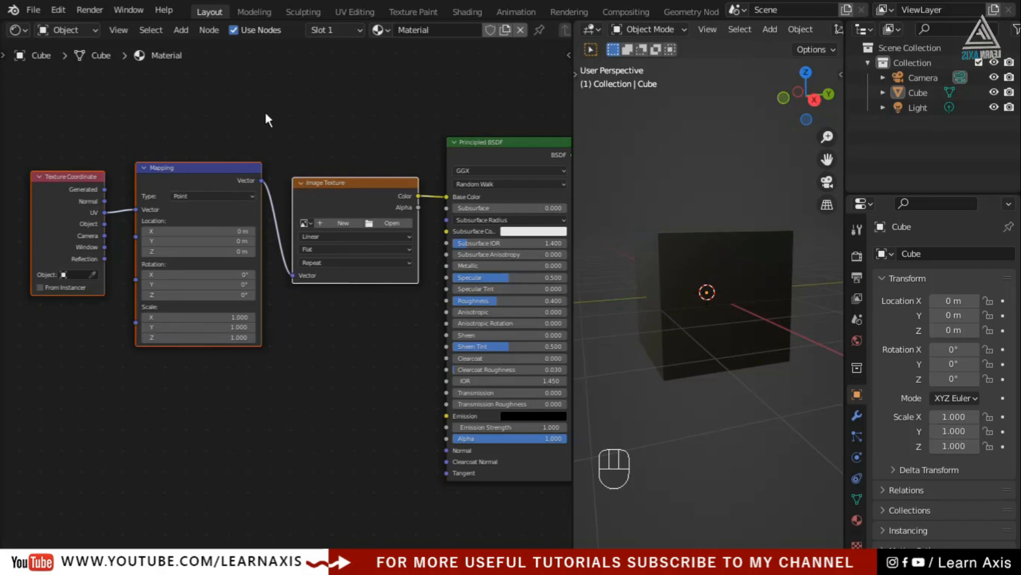
left_click(182, 31)
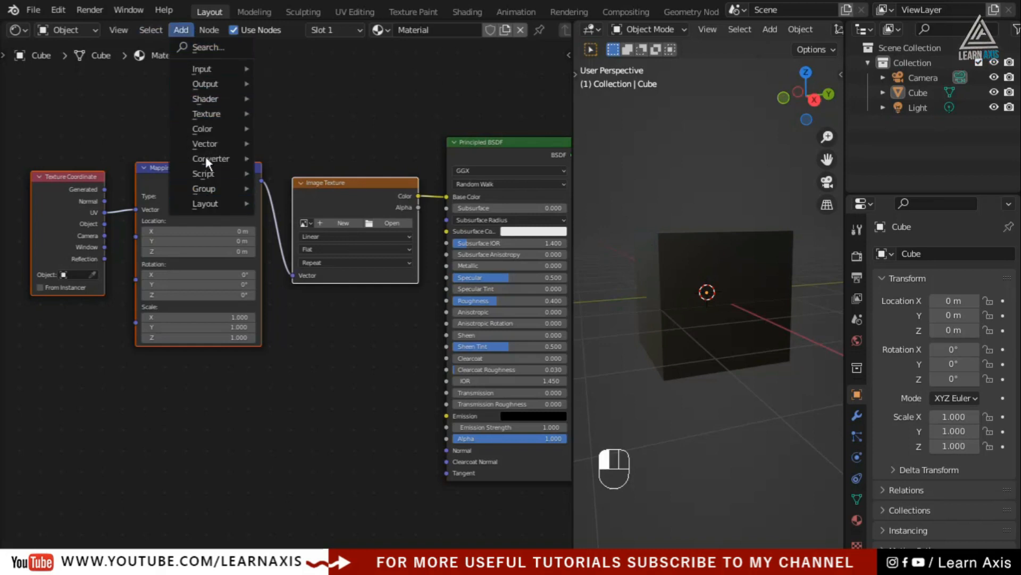
left_click(313, 422)
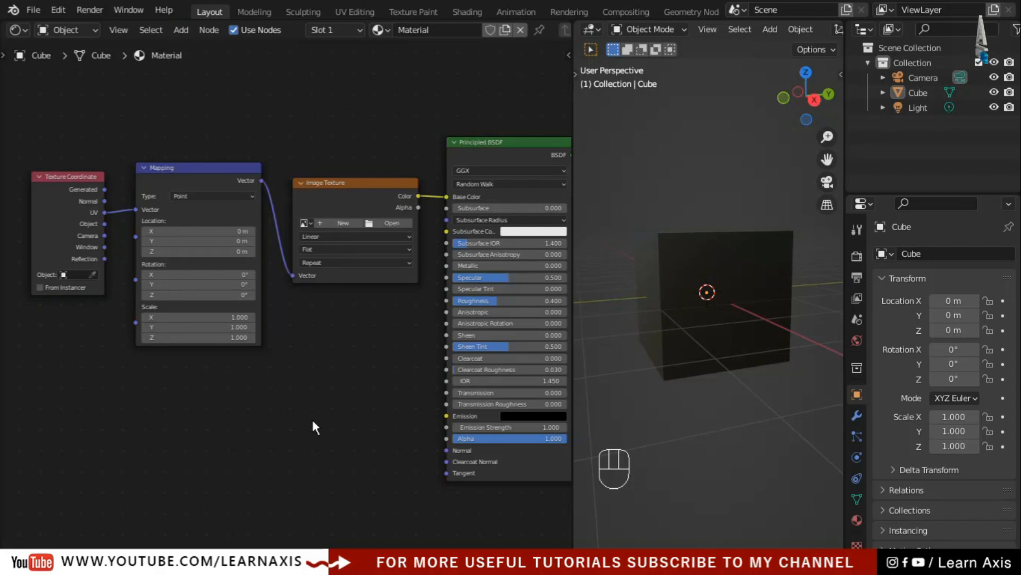
Step: Try other Texture Coordinate outputs, such as Generated, as the Mapping node's vector and reconnect the UV output
scroll(30, 205, "up", 4)
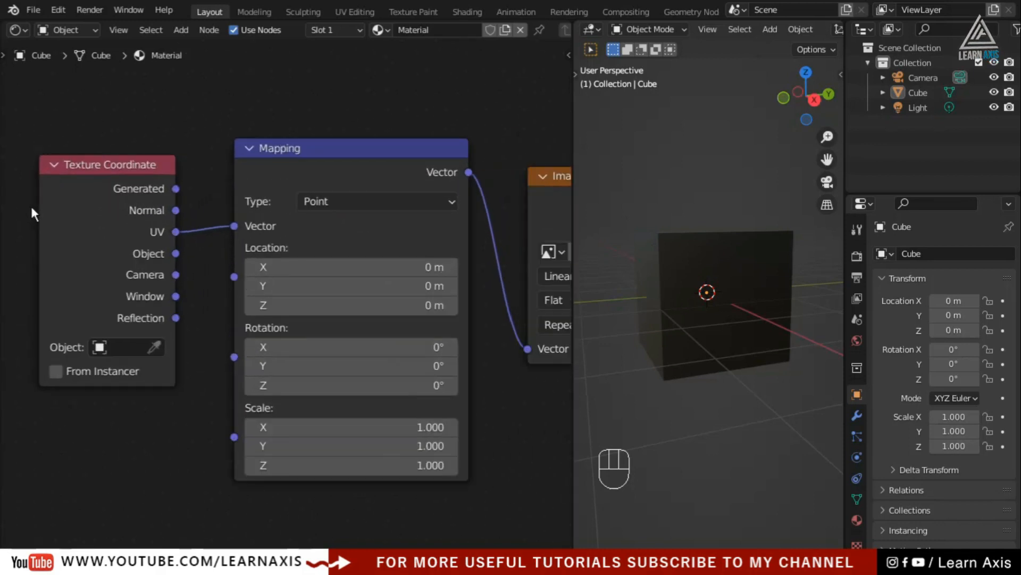
scroll(30, 204, "up", 2)
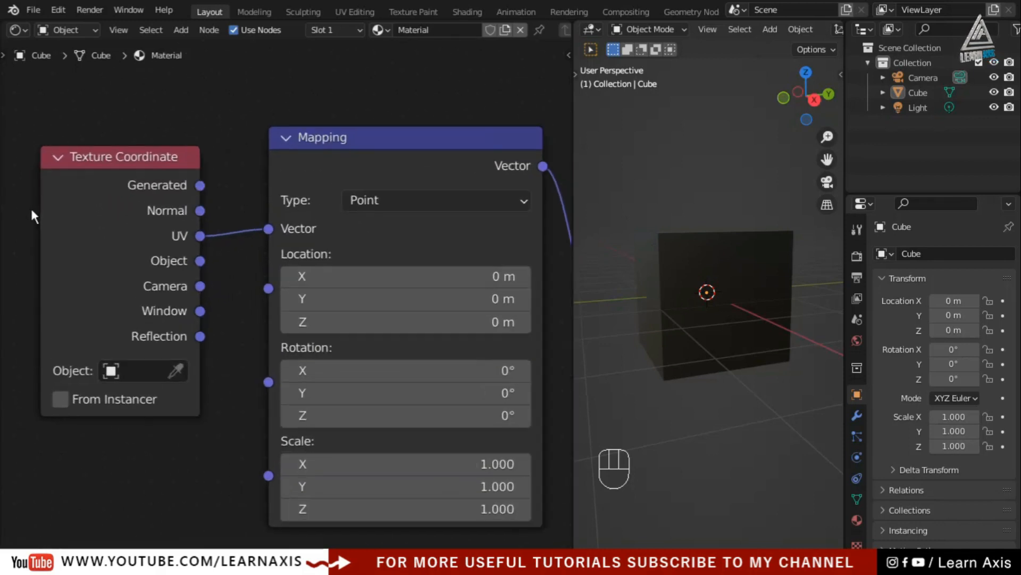
left_click(161, 159)
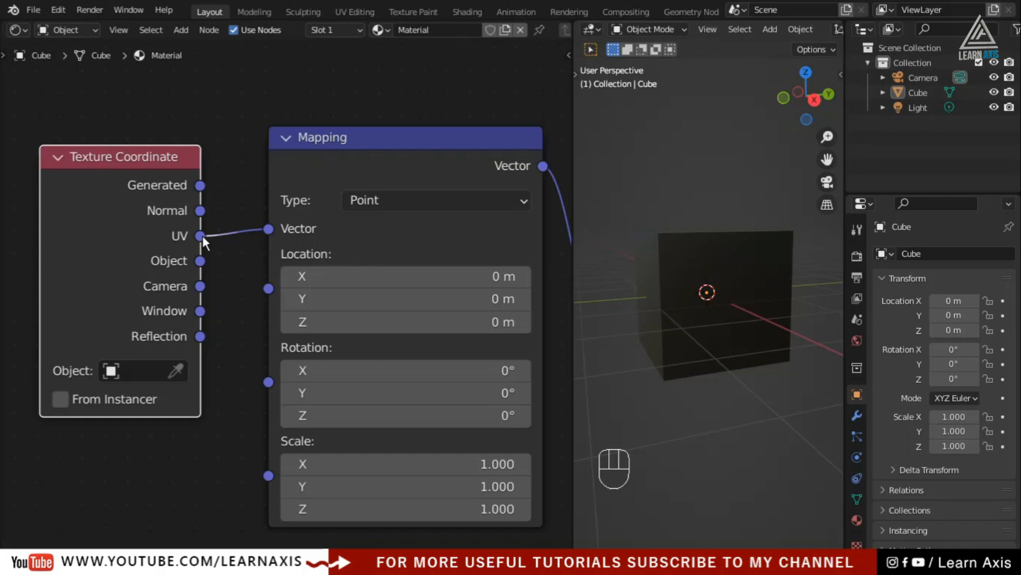
left_click_drag(202, 262, 269, 229)
left_click_drag(200, 213, 268, 230)
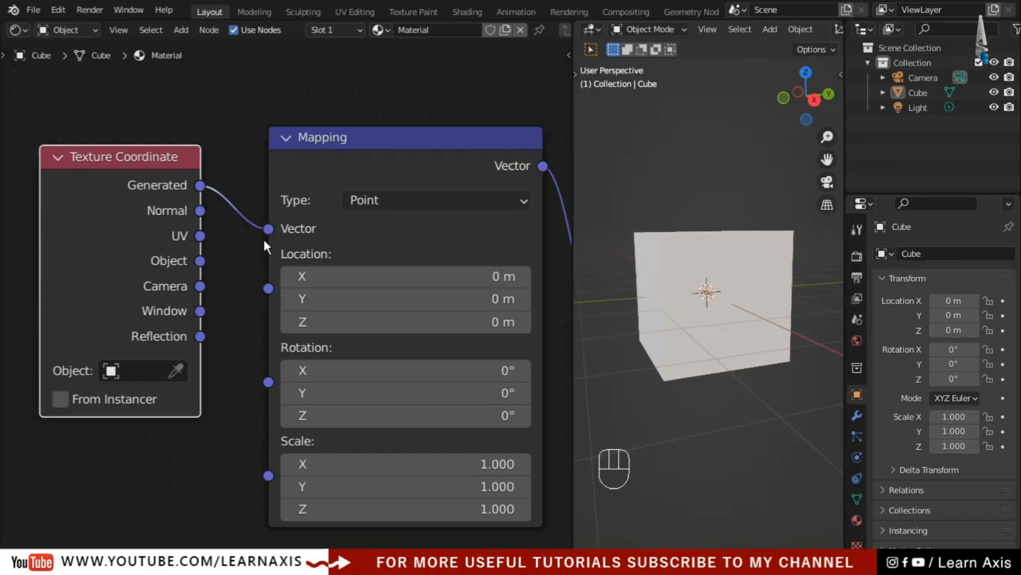
left_click_drag(201, 236, 279, 225)
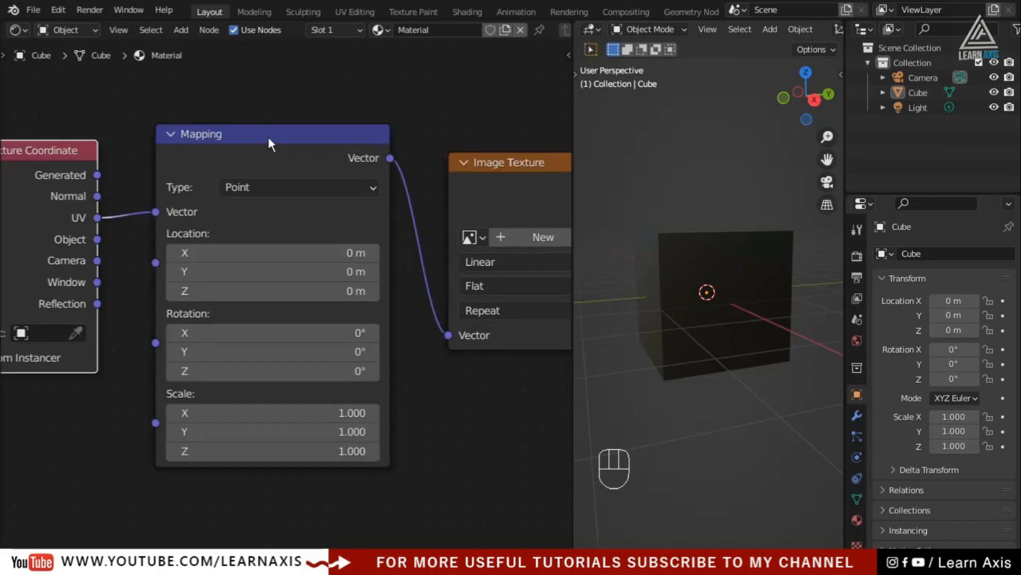
Step: Move the Image Texture node up so that it lines up with the Mapping node
left_click(272, 134)
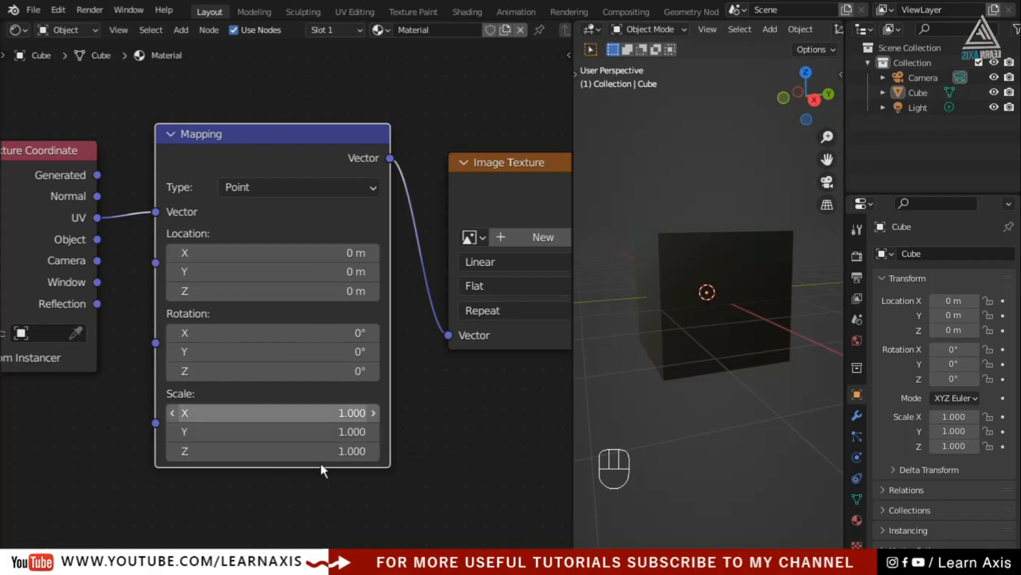
middle_click_drag(453, 434, 308, 424)
middle_click_drag(416, 409, 388, 401)
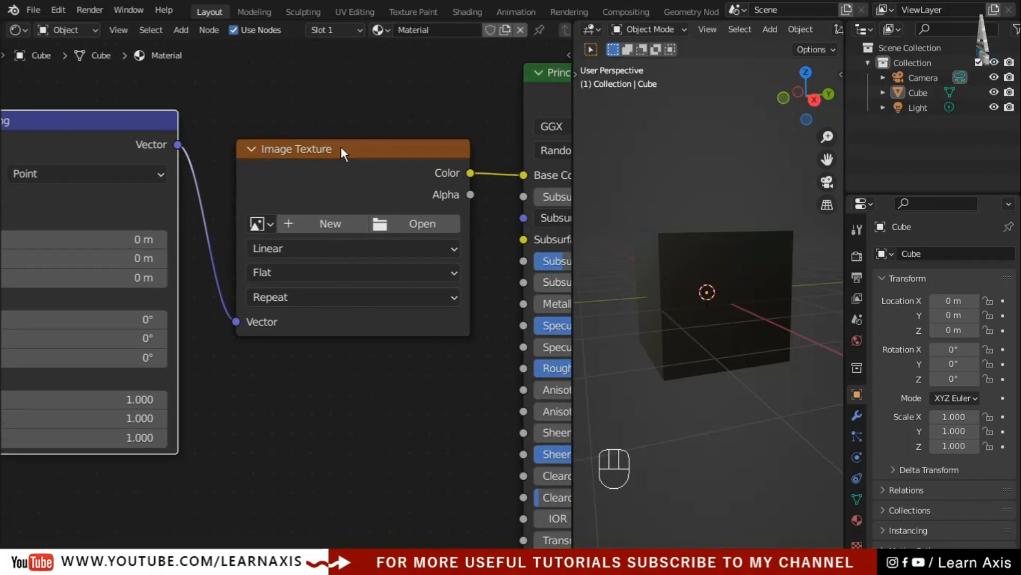
left_click_drag(372, 145, 366, 117)
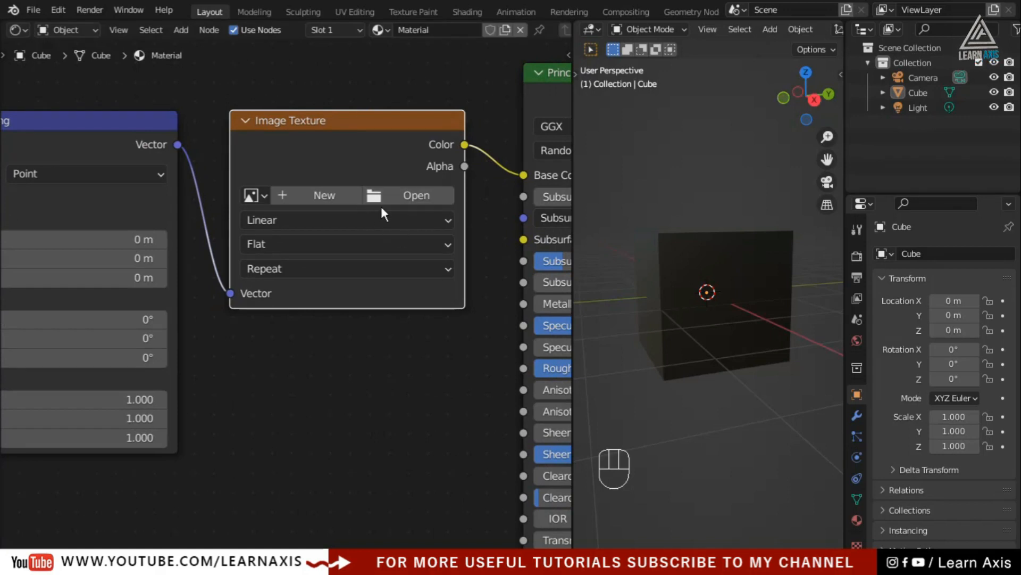
Step: Load Bricks071_4K_Color.jpg from the Blender Assets folder on the Desktop into the Image Texture node
left_click(411, 195)
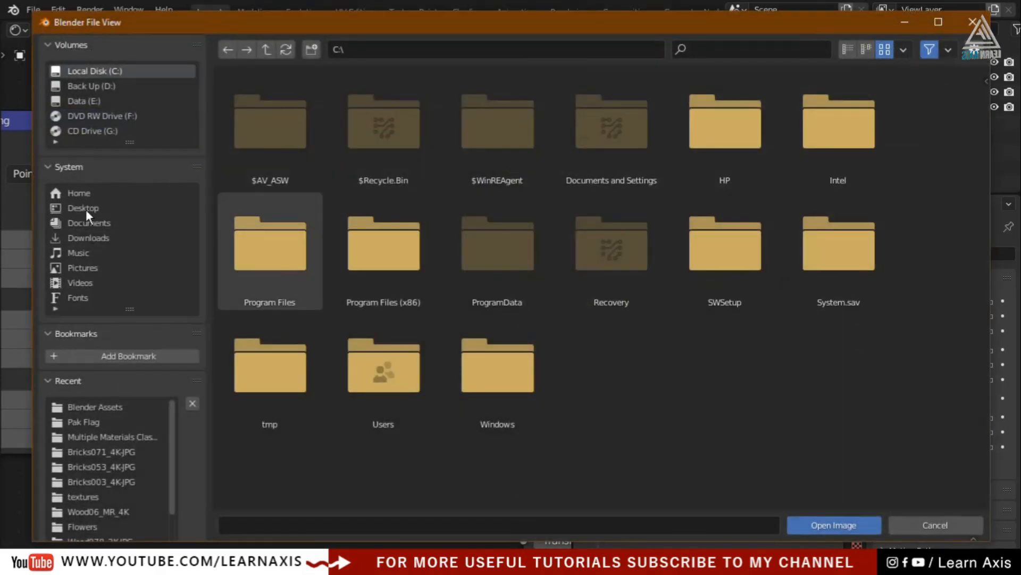
left_click(85, 209)
double_click(311, 170)
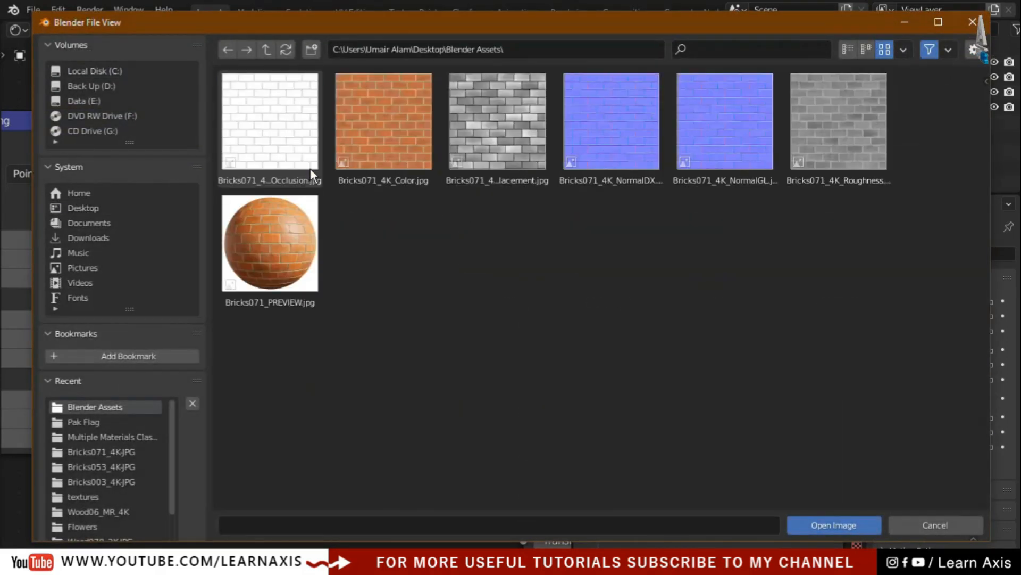
left_click(396, 138)
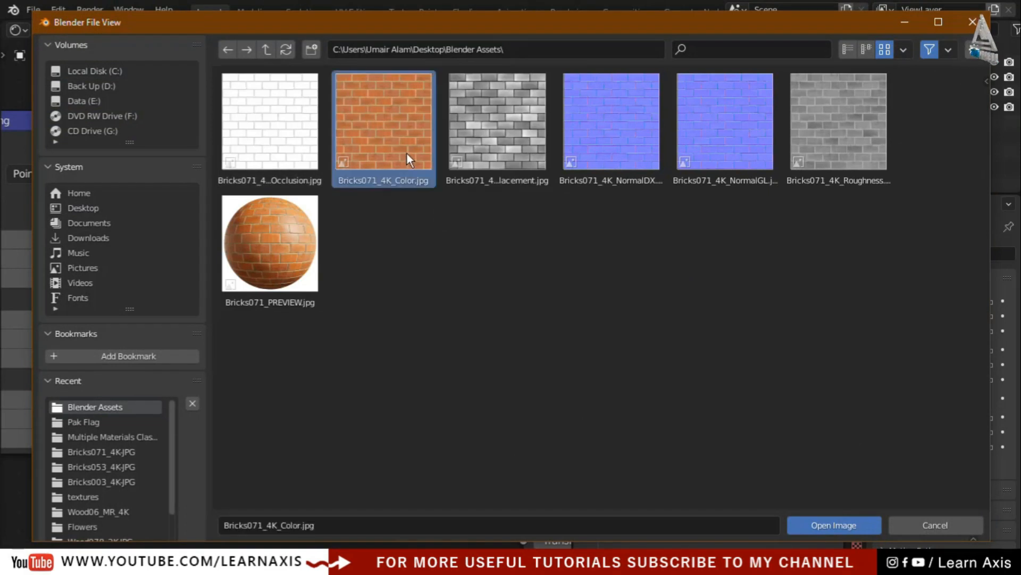
left_click(845, 522)
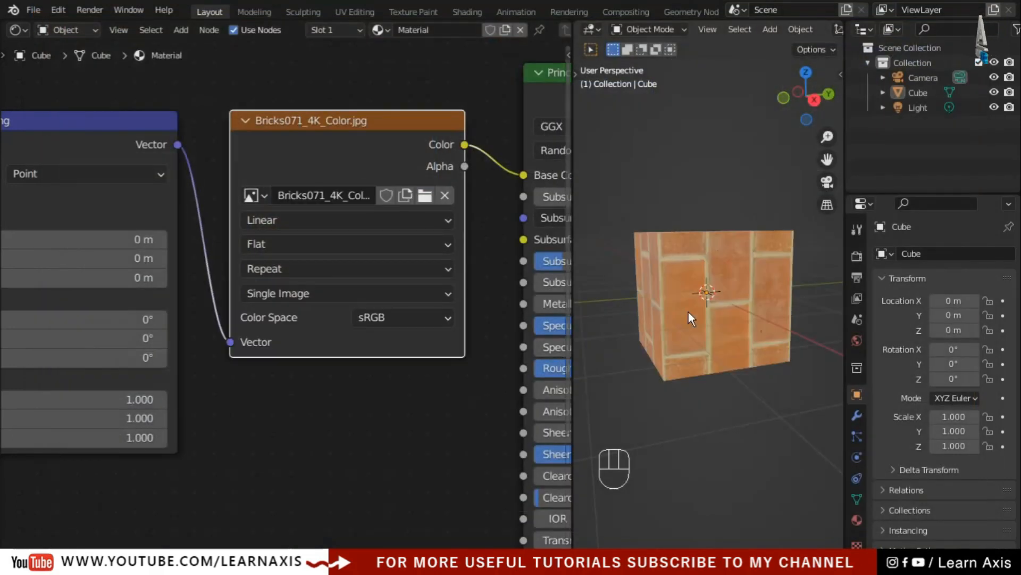
middle_click_drag(731, 308, 761, 404)
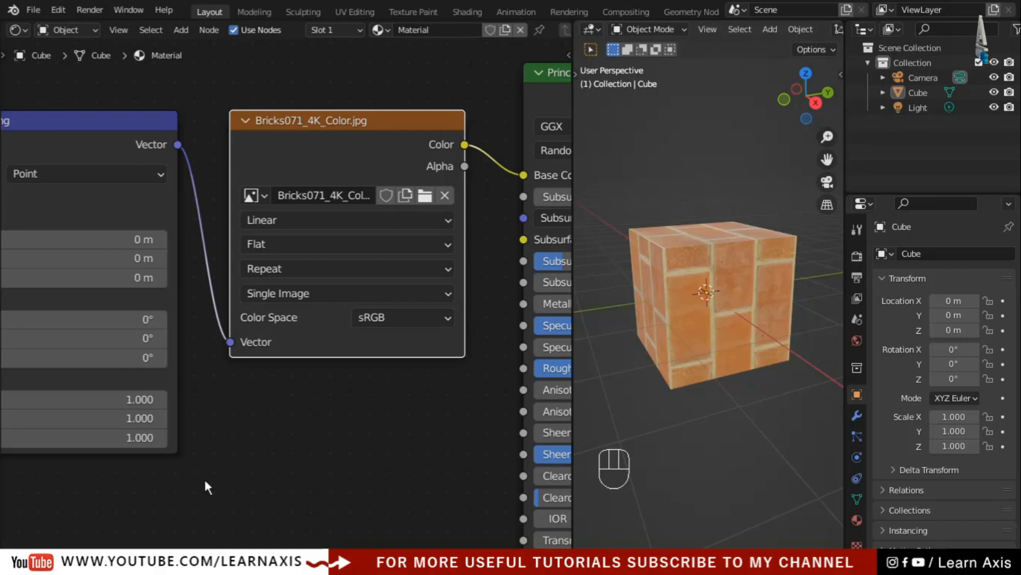
scroll(203, 477, "down", 2)
middle_click_drag(203, 477, 319, 410)
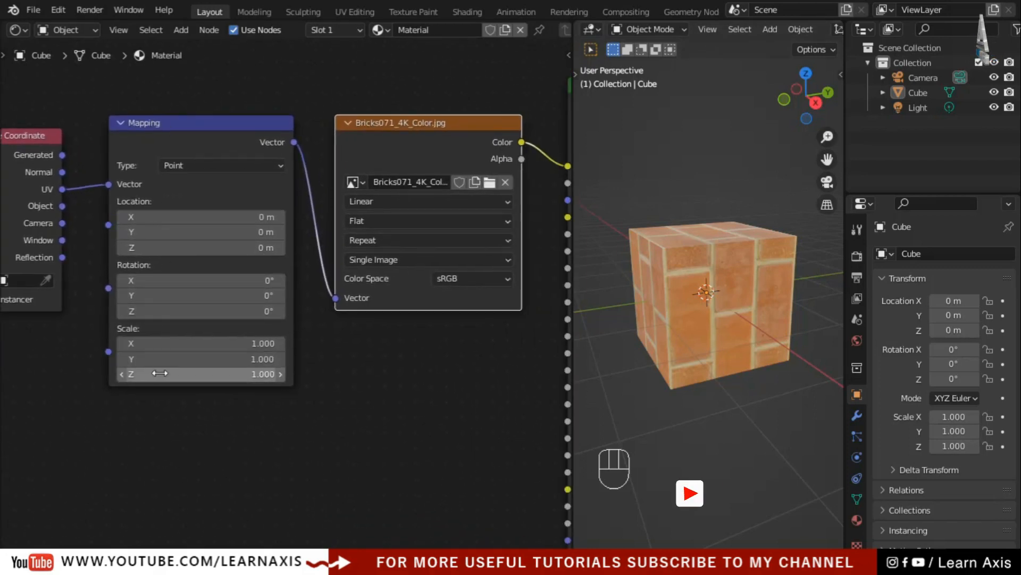
Step: Duplicate the Bricks071_4K_Color.jpg Image Texture node, place the copy below the original and unlink its image
scroll(514, 407, "down", 2)
middle_click_drag(514, 407, 380, 342)
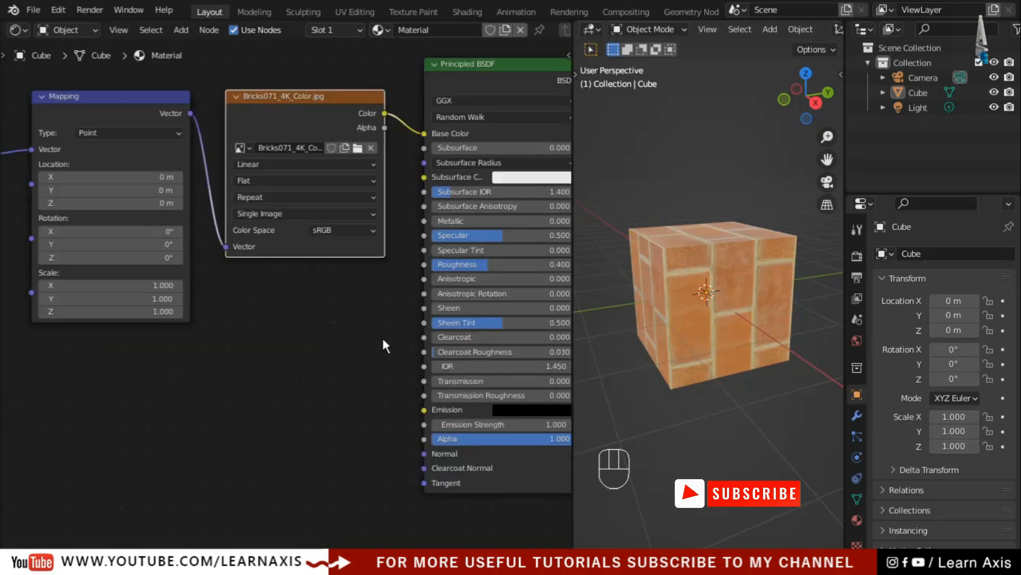
mouse_move(343, 106)
left_mouse_down()
mouse_move(343, 94)
mouse_move(339, 106)
left_mouse_up()
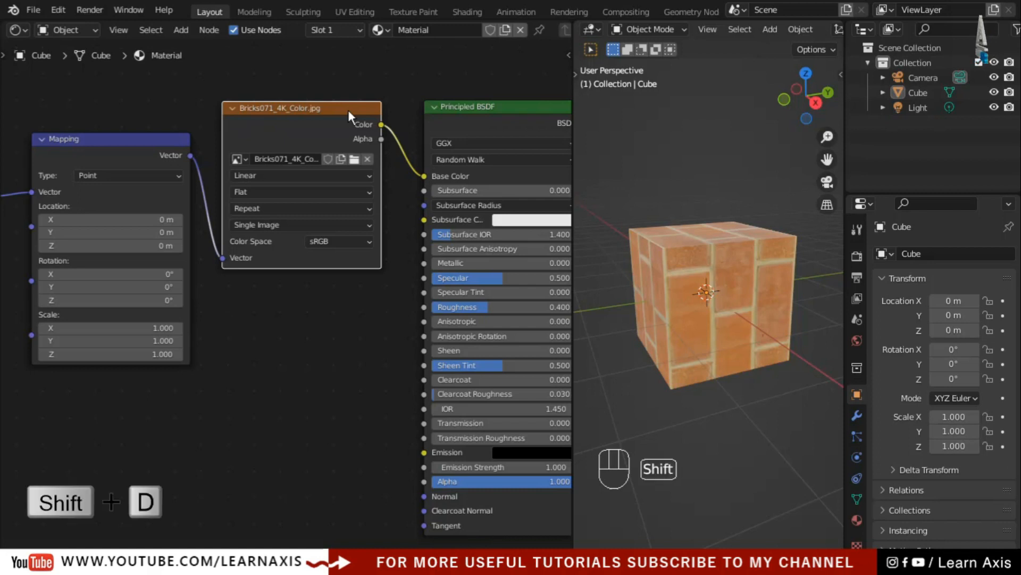
key("shift+d")
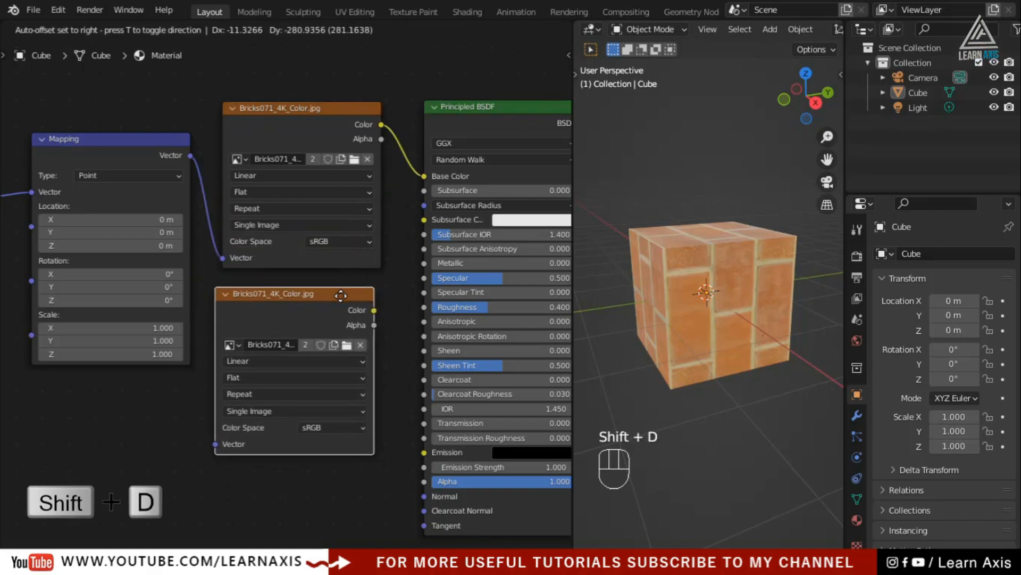
left_click(381, 323)
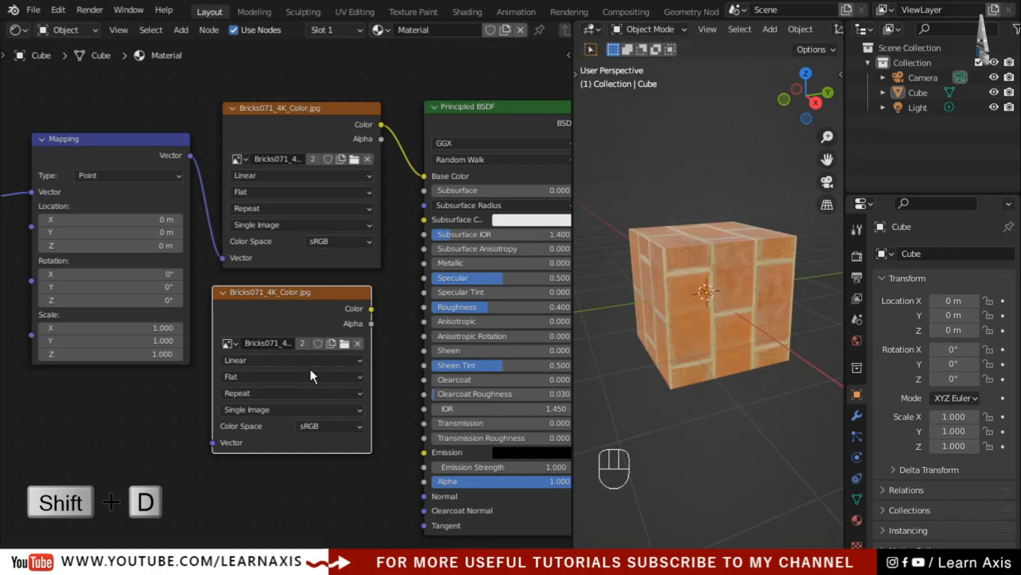
left_click(356, 344)
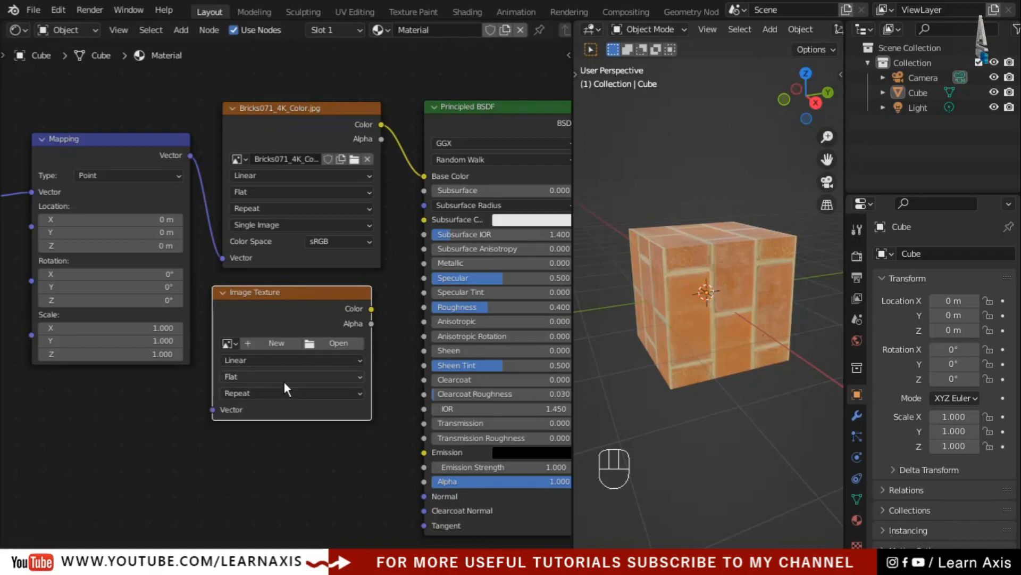
Step: Load Bricks071_4K_Roughness.jpg from the Blender Assets folder on the Desktop into the empty Image Texture node
scroll(283, 379, "up", 2)
left_click(356, 334)
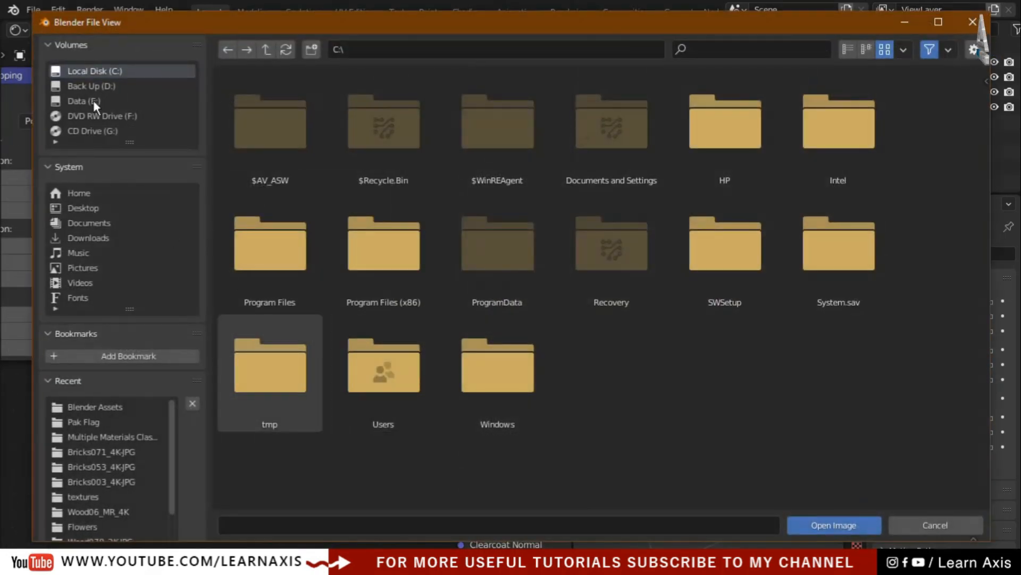
left_click(81, 212)
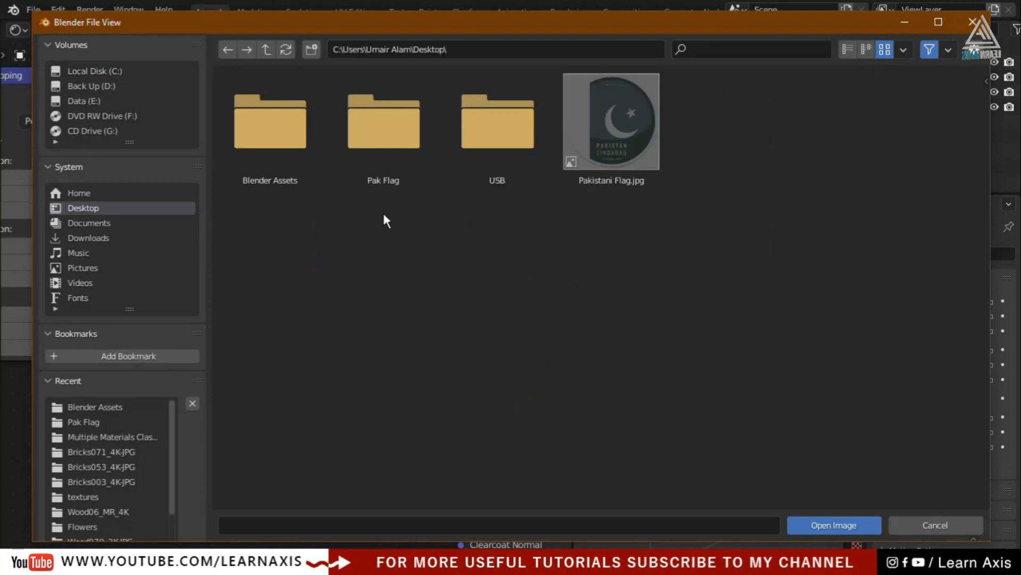
double_click(285, 151)
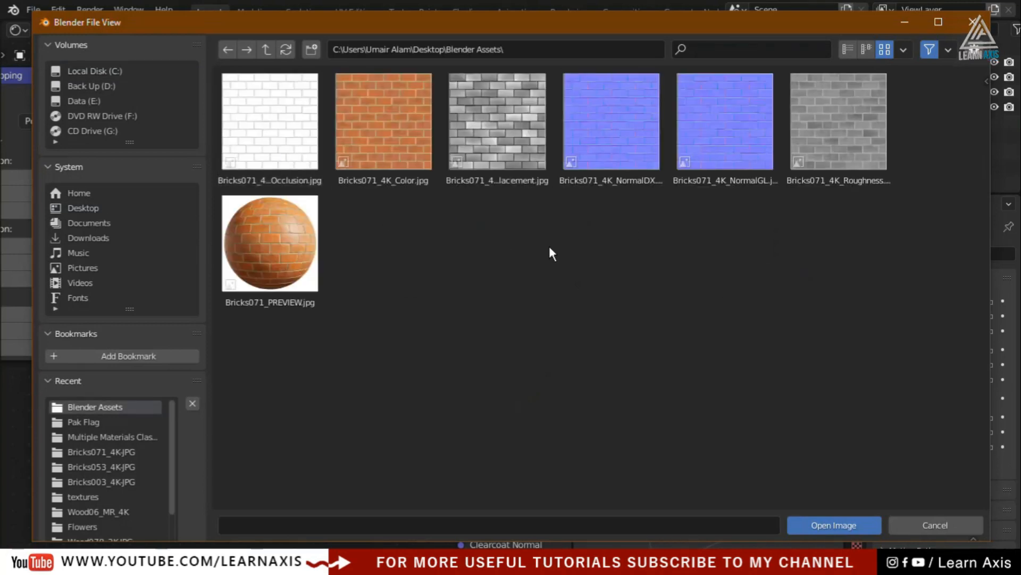
left_click(855, 177)
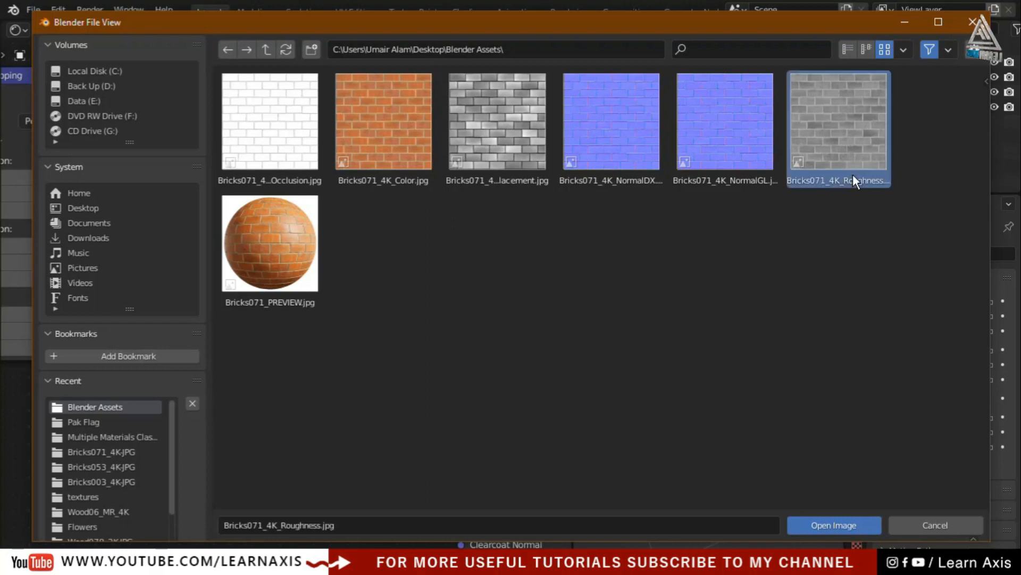
left_click(855, 528)
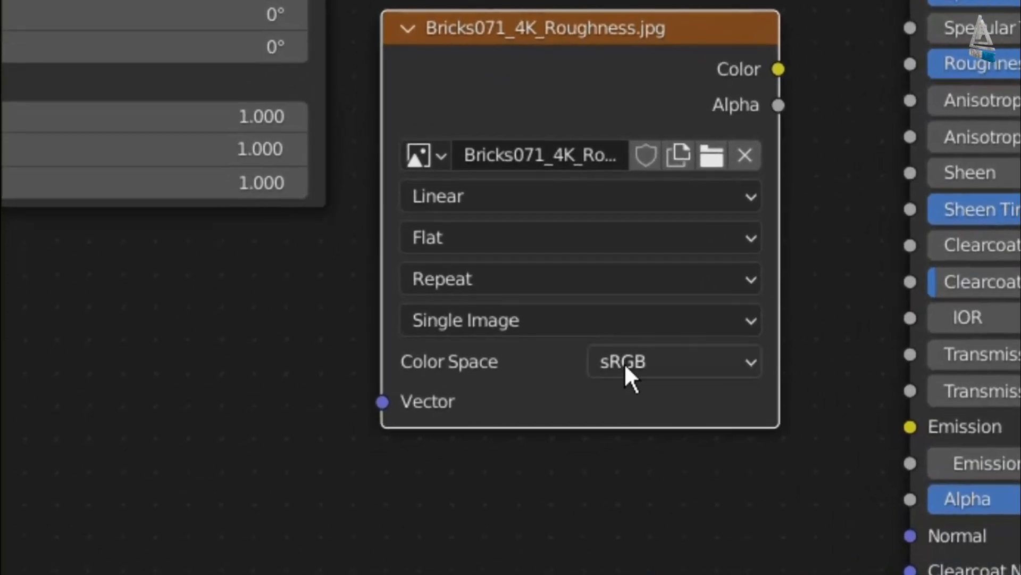
Step: Set the roughness texture's color space to Non-Color and link its Color output to the Principled BSDF's Roughness input
left_click(636, 362)
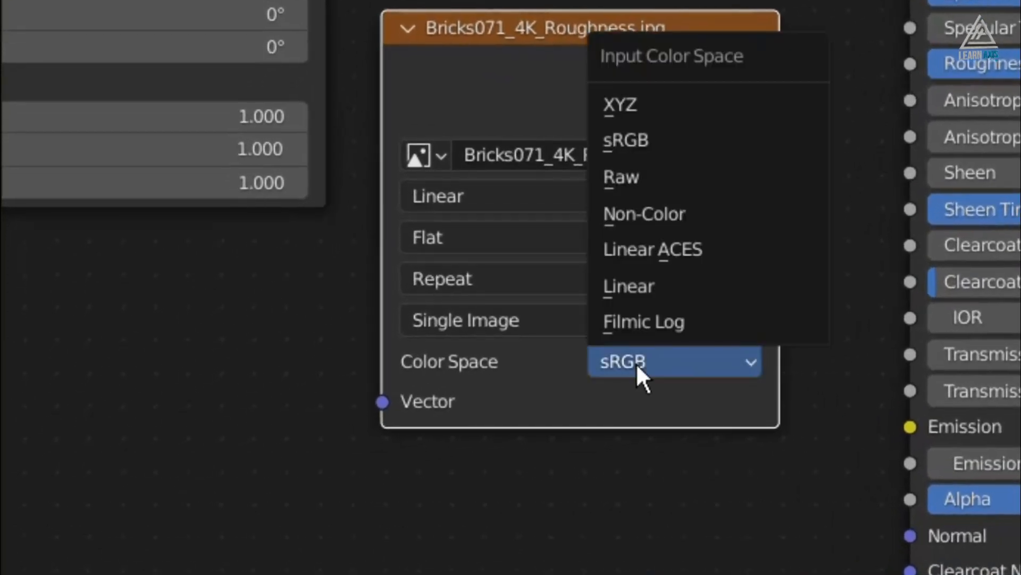
left_click(663, 217)
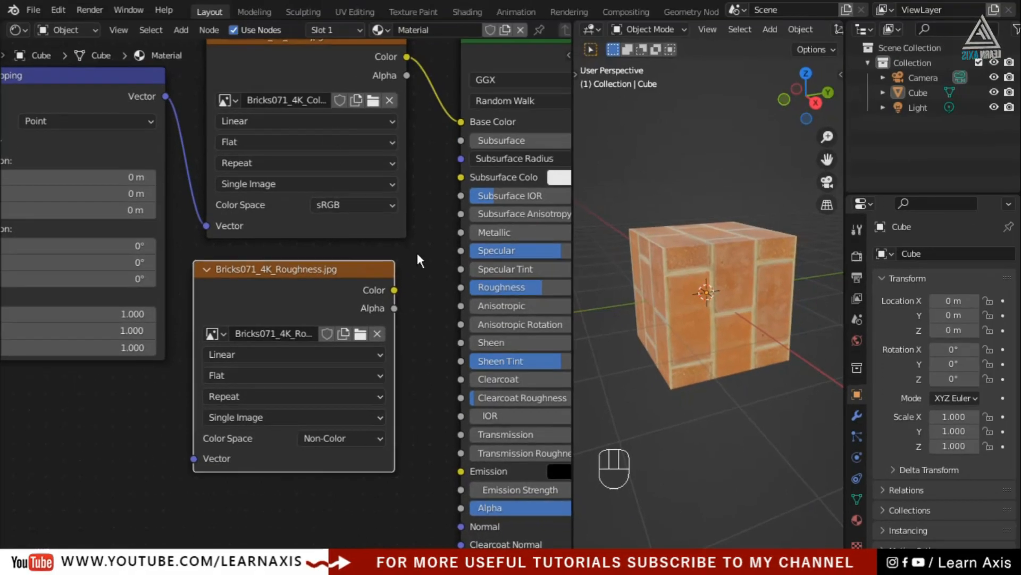
middle_click_drag(420, 274, 410, 319)
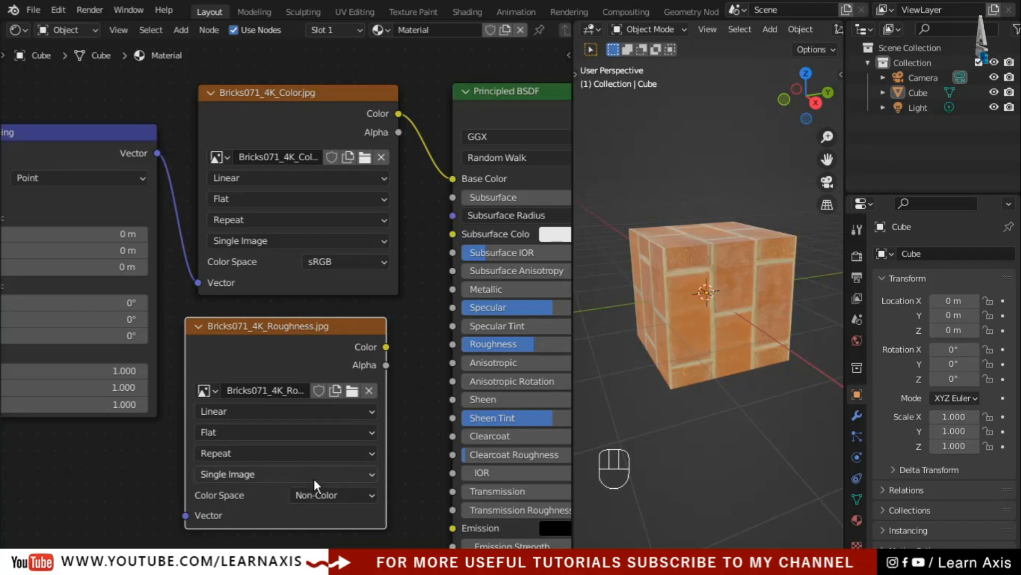
middle_click_drag(421, 393, 342, 194)
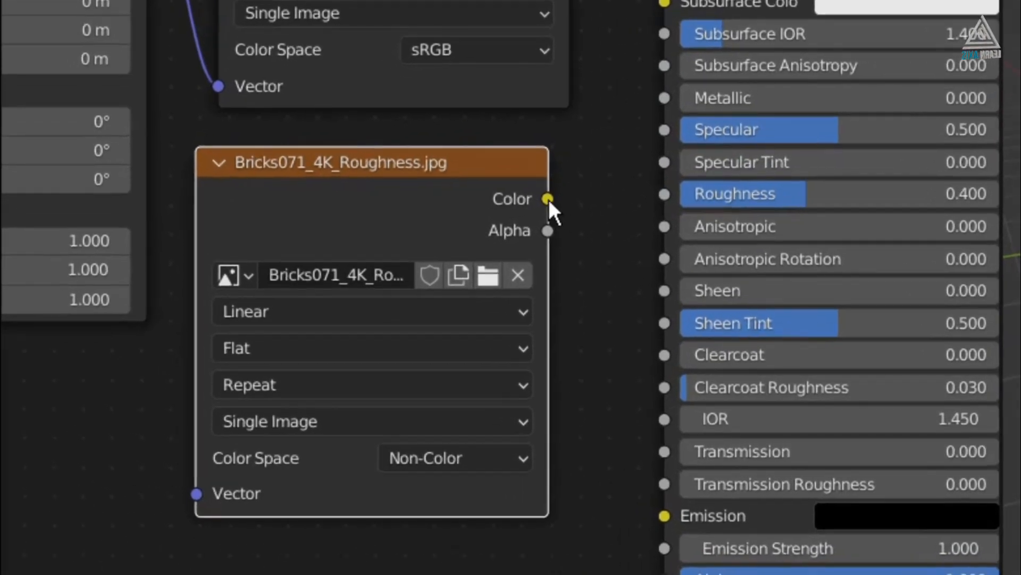
left_click_drag(618, 196, 654, 194)
Step: Duplicate the Bricks071_4K_Roughness.jpg texture node and place the copy below the original
middle_click_drag(320, 376, 365, 152)
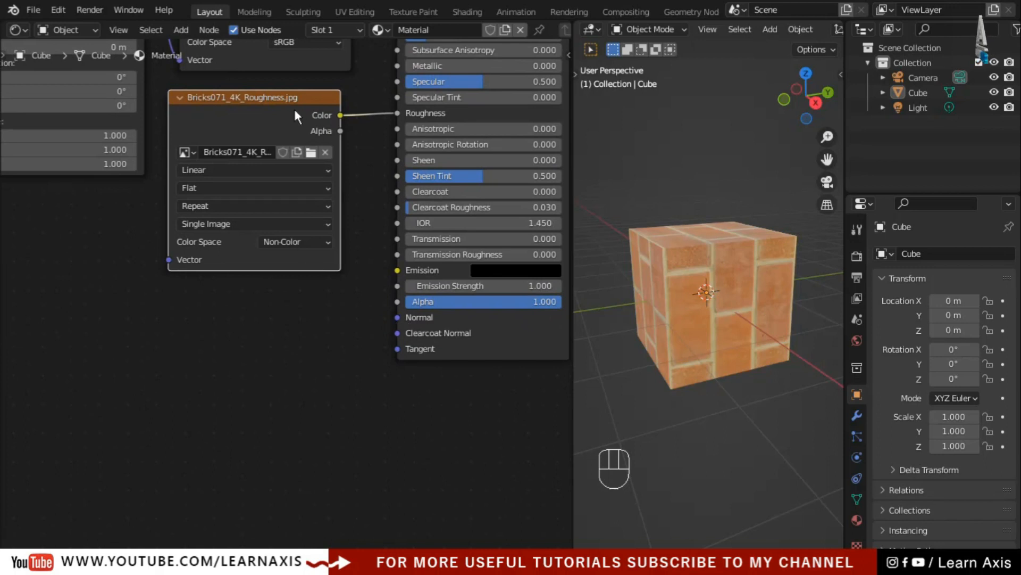
left_click_drag(293, 100, 294, 90)
key("shift+d")
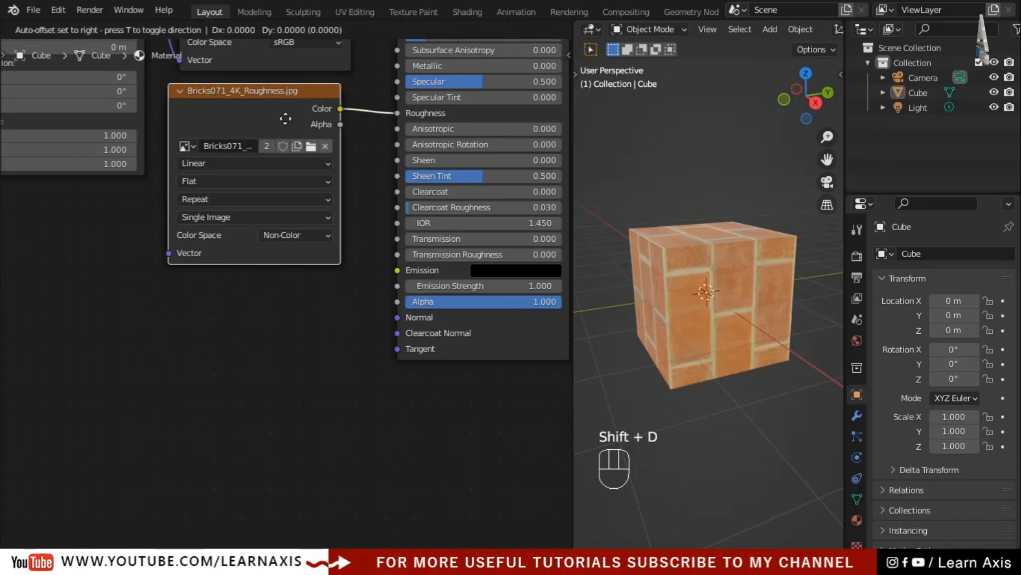
left_click(276, 284)
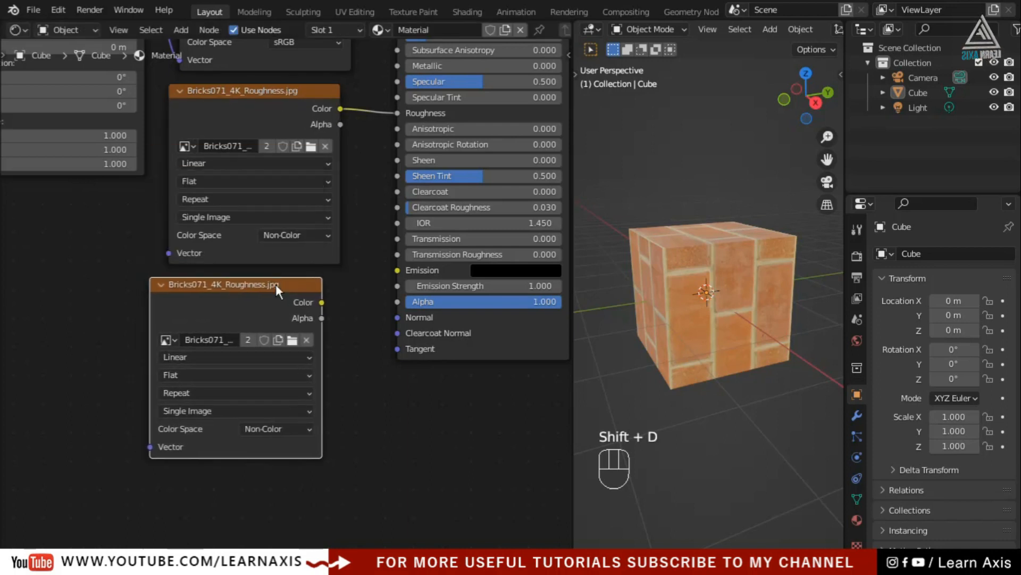
Step: Replace the image in the duplicated texture node with Bricks071_4K_NormalGL.jpg, the OpenGL normal map, from the Blender Assets folder
left_click(290, 342)
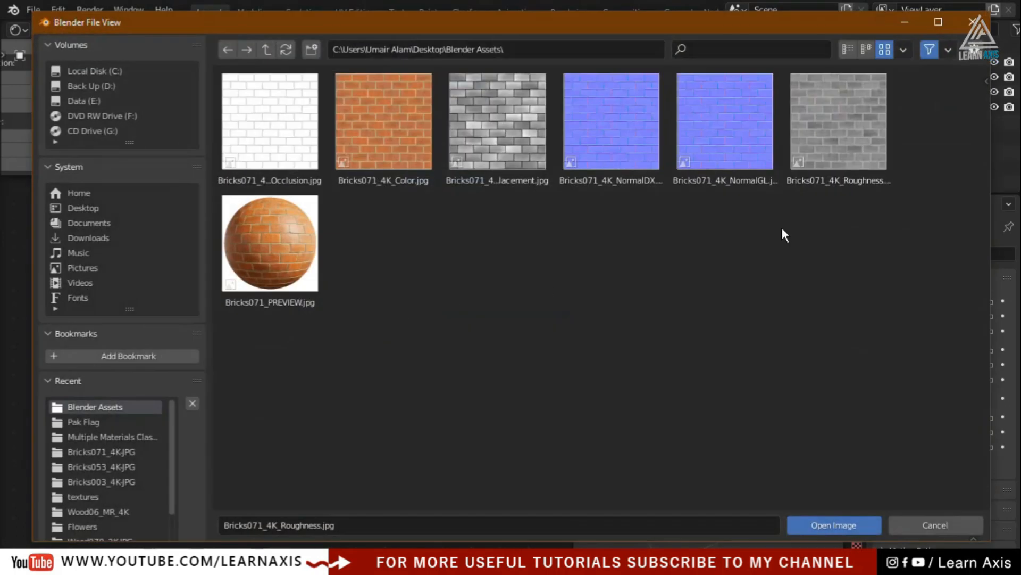
left_click(733, 155)
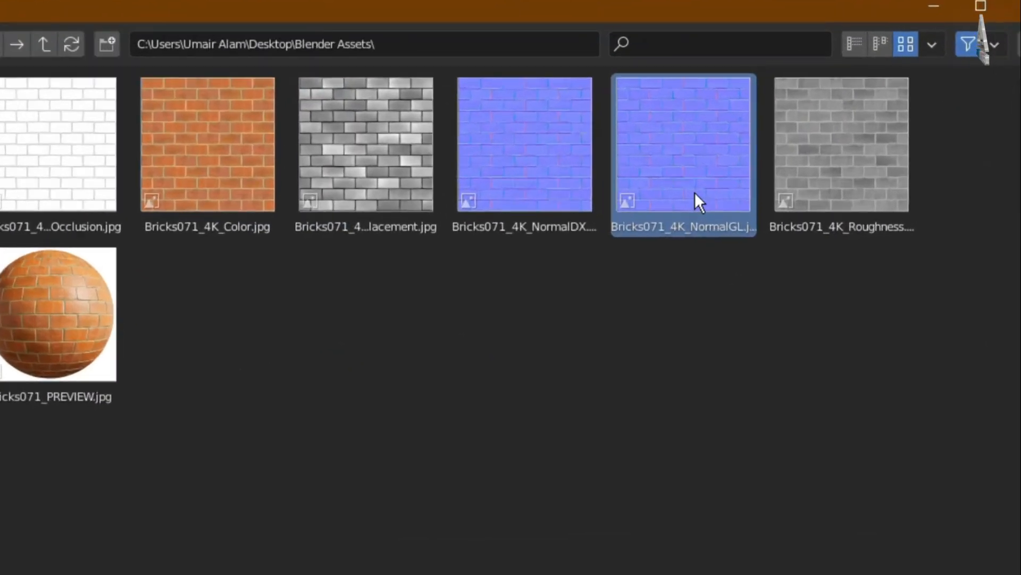
left_click(527, 218)
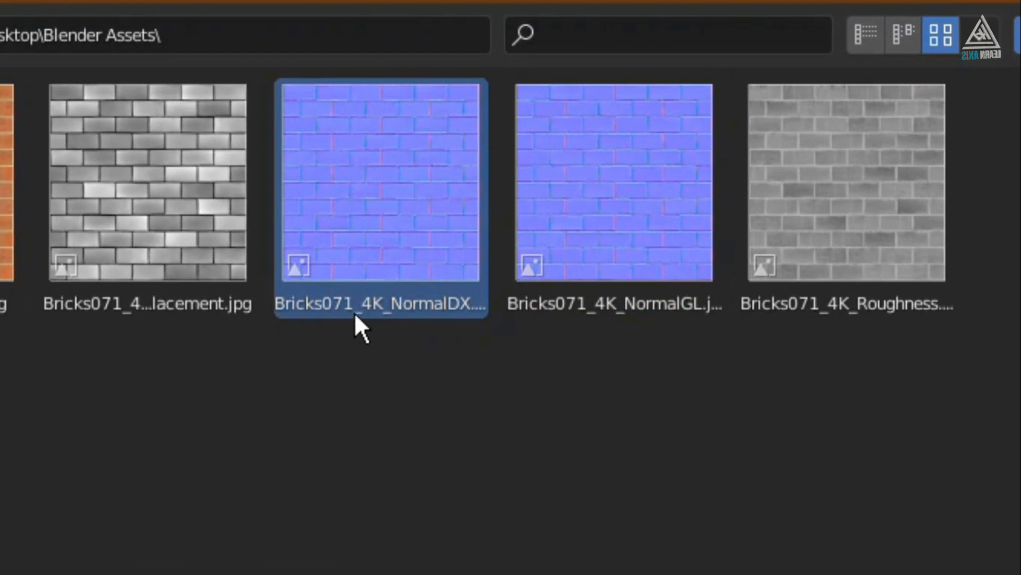
left_click(585, 245)
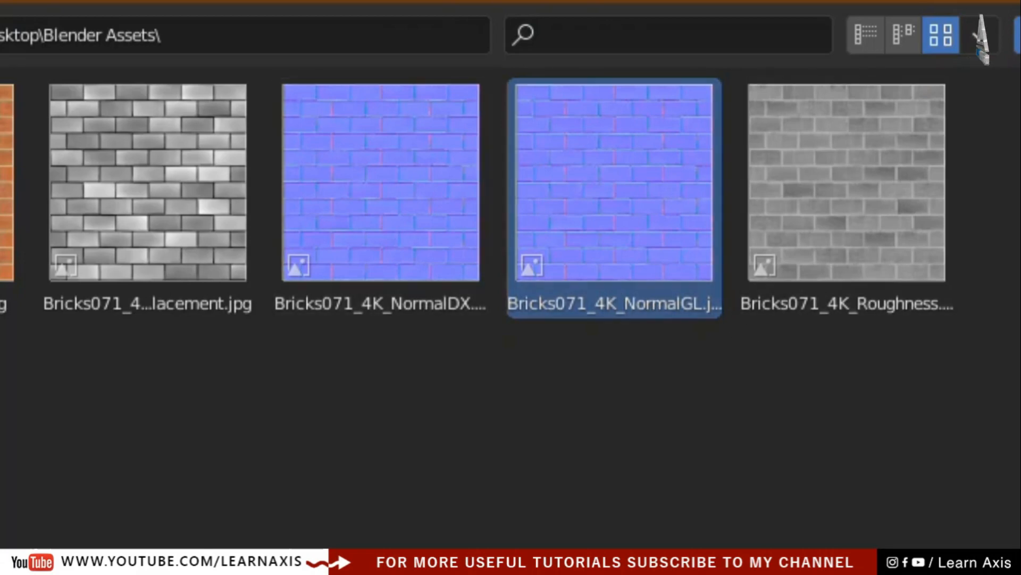
left_click(867, 553)
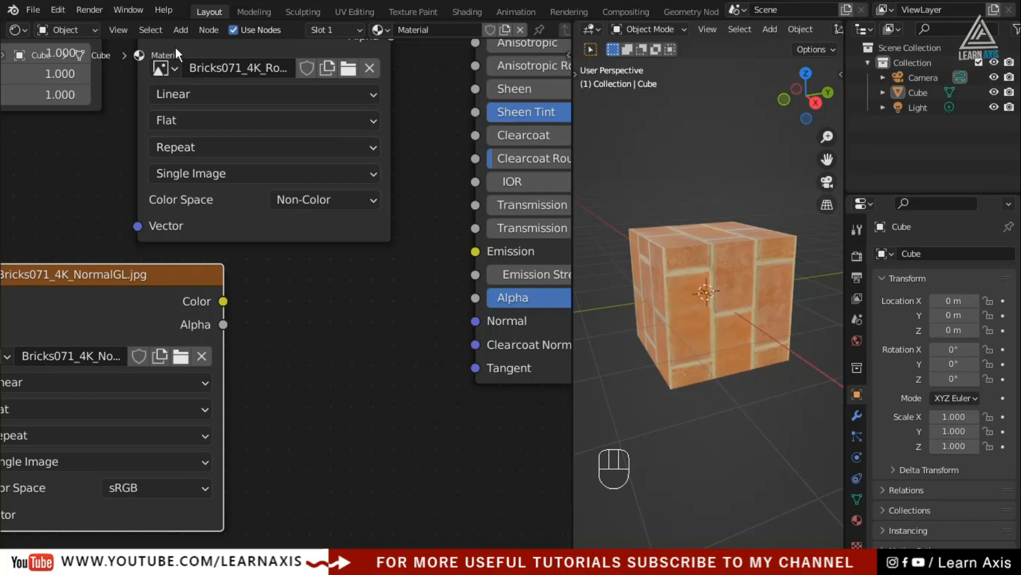
left_click(179, 31)
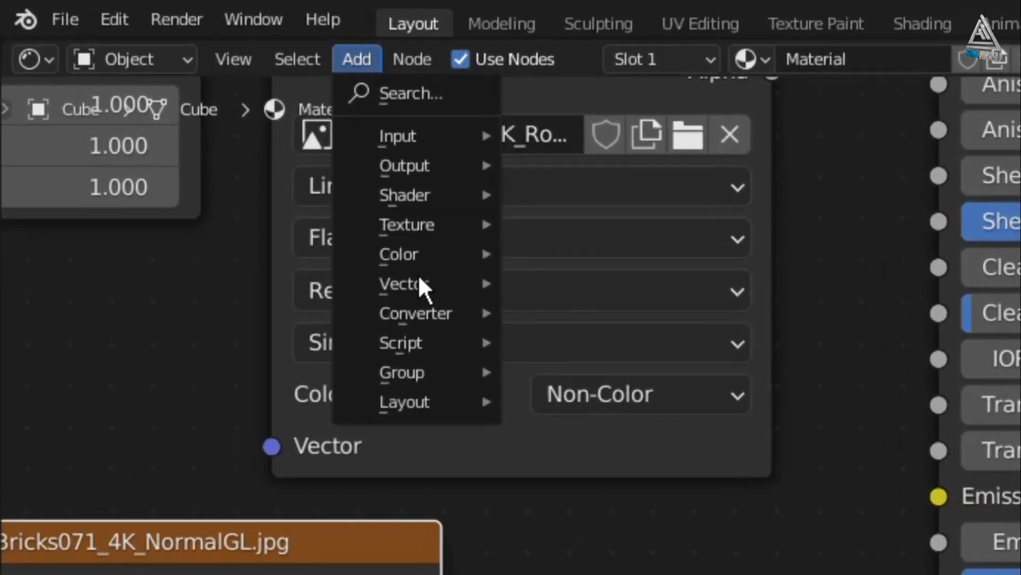
mouse_move(401, 272)
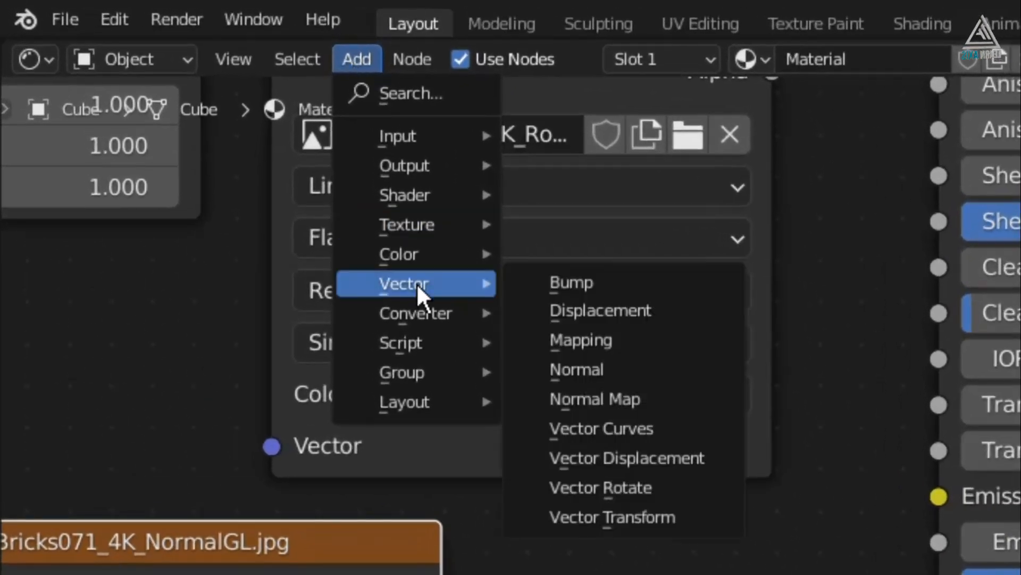
left_click(600, 402)
left_click(438, 422)
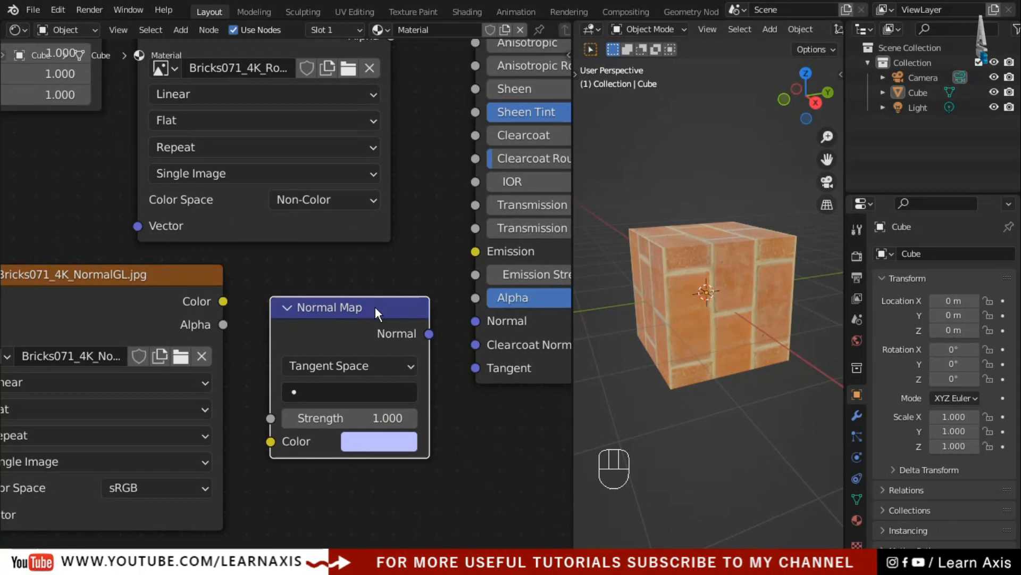
key("x")
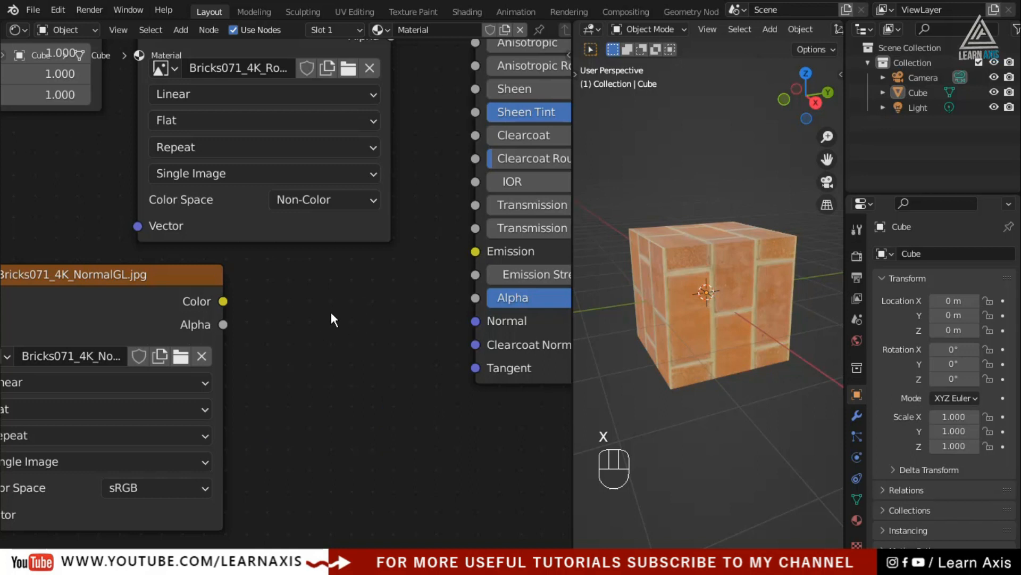
Step: Add a Normal Map node, feed the NormalGL texture's Color into its Color input and link its Normal output to the Principled BSDF's Normal
key("shift+a")
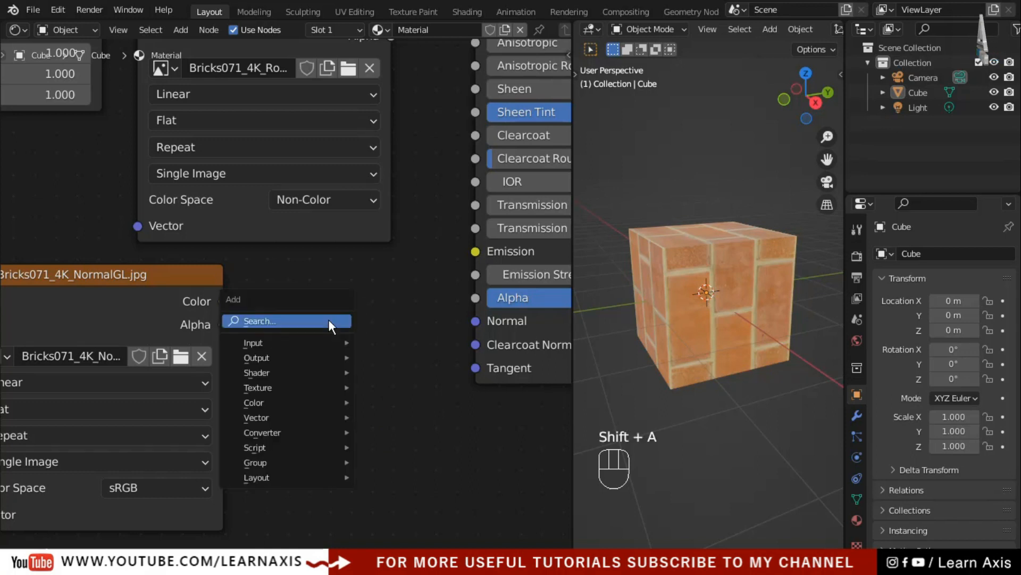
left_click(274, 319)
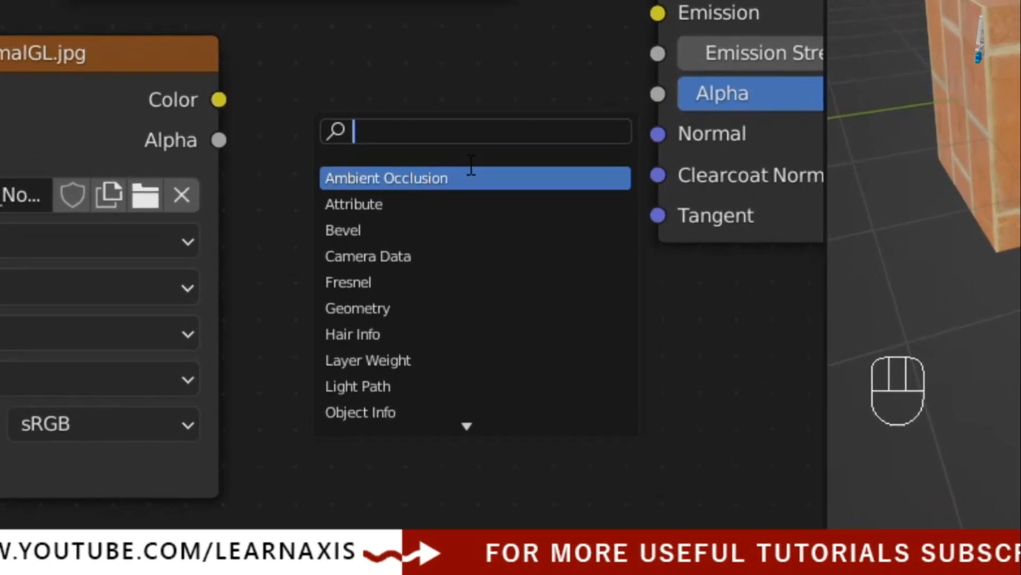
type("normal")
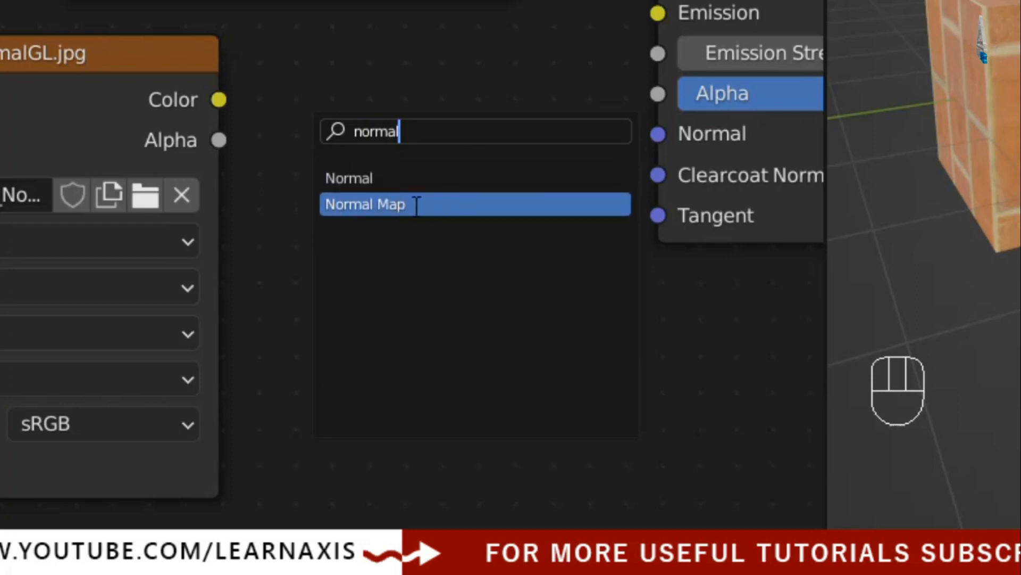
left_click(434, 205)
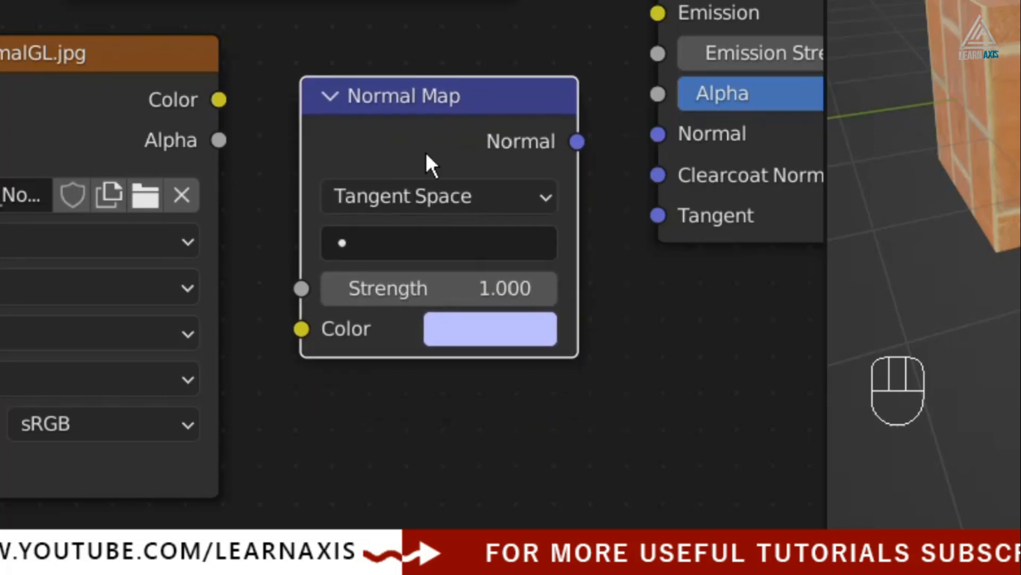
left_click(440, 126)
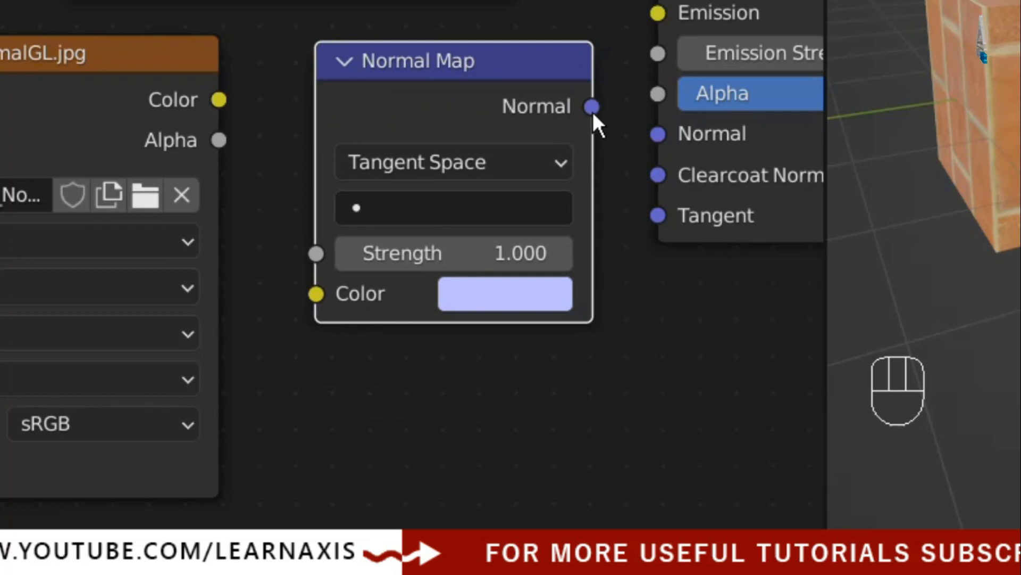
left_click_drag(220, 100, 312, 298)
left_click_drag(592, 107, 650, 142)
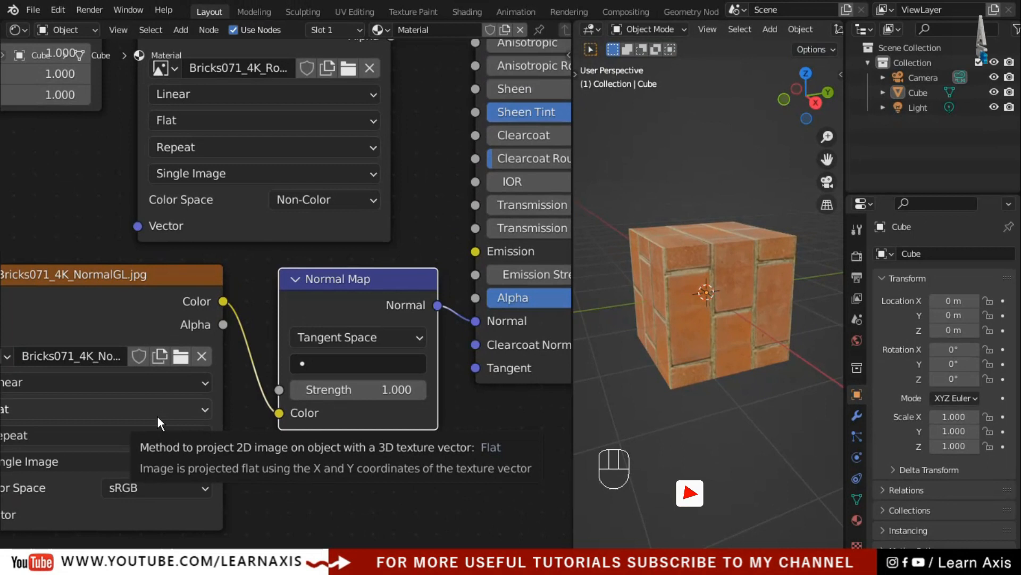
Step: Examine the effect of the normal map on the cube's brick surface up close and from another angle
middle_click_drag(771, 285, 720, 271)
scroll(719, 272, "up", 8)
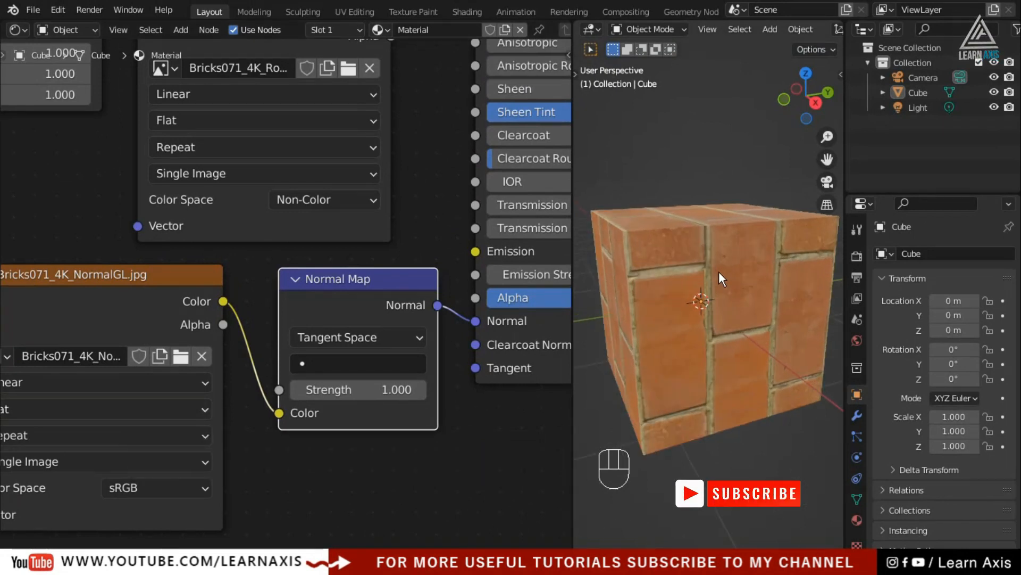
middle_click_drag(741, 433, 633, 399)
scroll(688, 404, "down", 5)
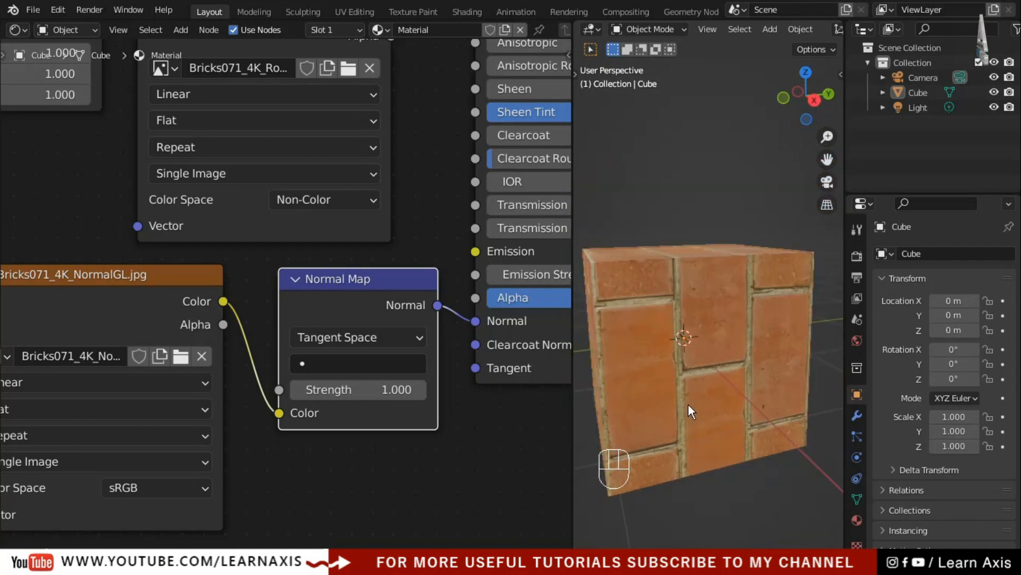
scroll(487, 447, "down", 1)
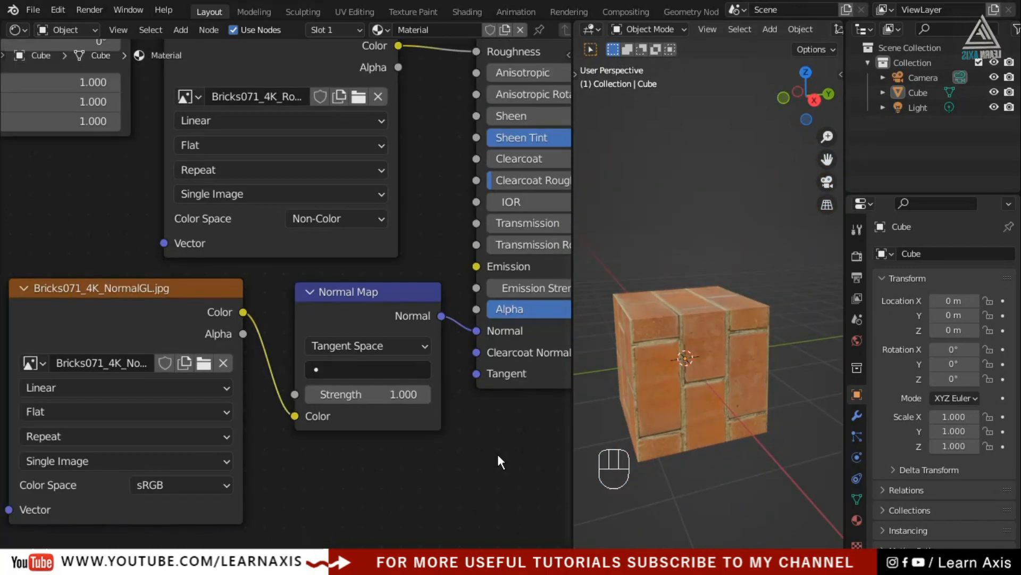
Step: Rearrange the nodes, aligning the Color and Roughness textures in a column beside Mapping and shifting NormalGL and Normal Map beneath them
scroll(497, 456, "down", 4)
scroll(387, 469, "down", 2)
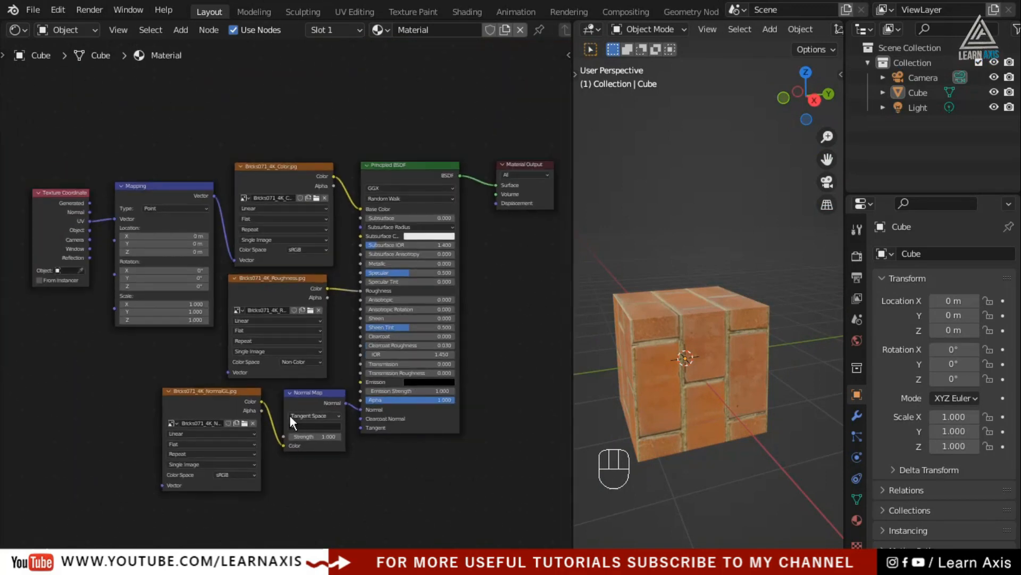
scroll(289, 415, "up", 1)
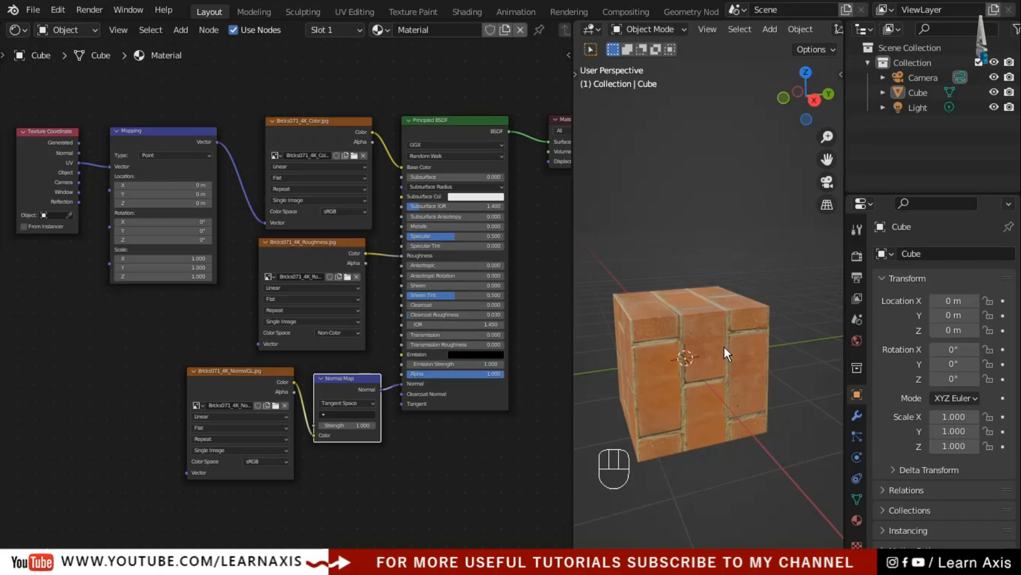
middle_click_drag(695, 409, 746, 397)
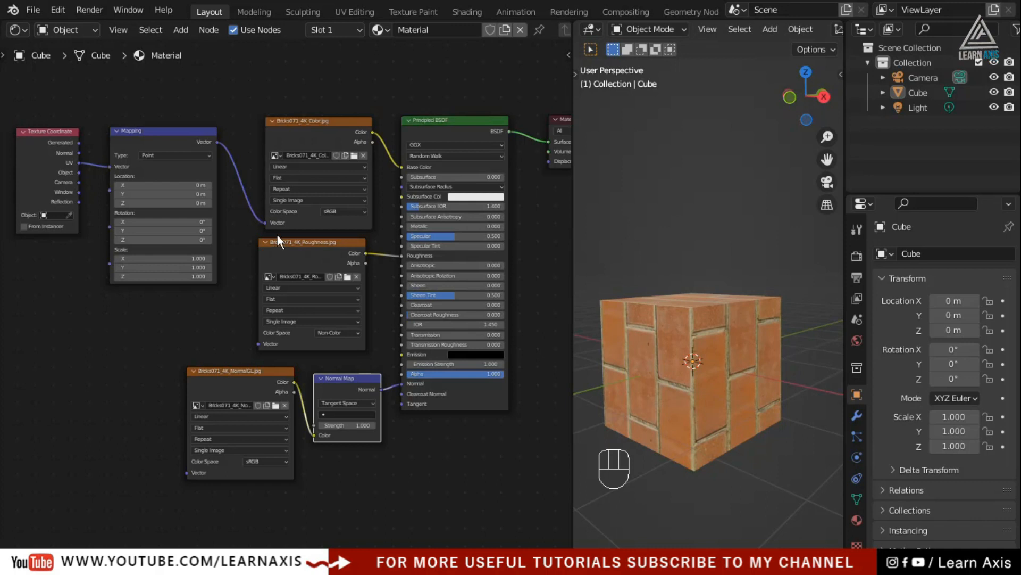
left_click_drag(179, 130, 166, 131)
scroll(130, 130, "up", 2)
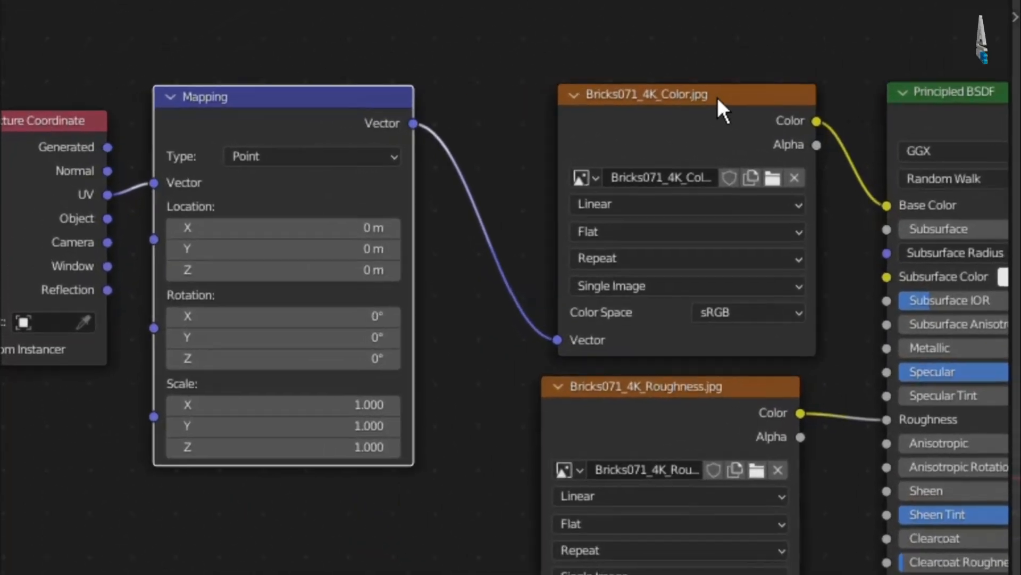
left_click(408, 119)
left_click_drag(707, 73, 688, 10)
left_click_drag(658, 393, 663, 311)
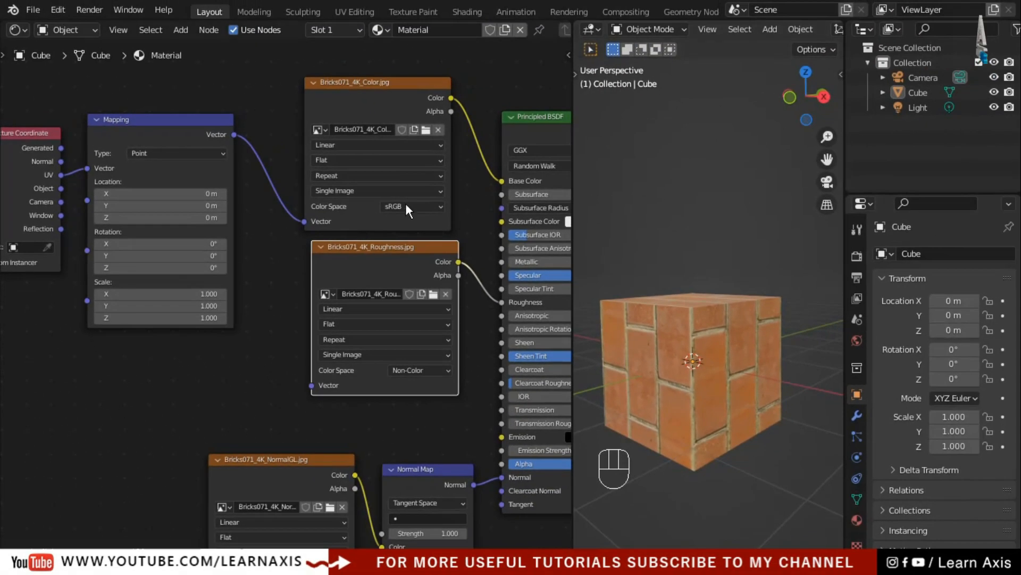
left_click_drag(454, 469, 464, 470)
left_click_drag(407, 249, 398, 249)
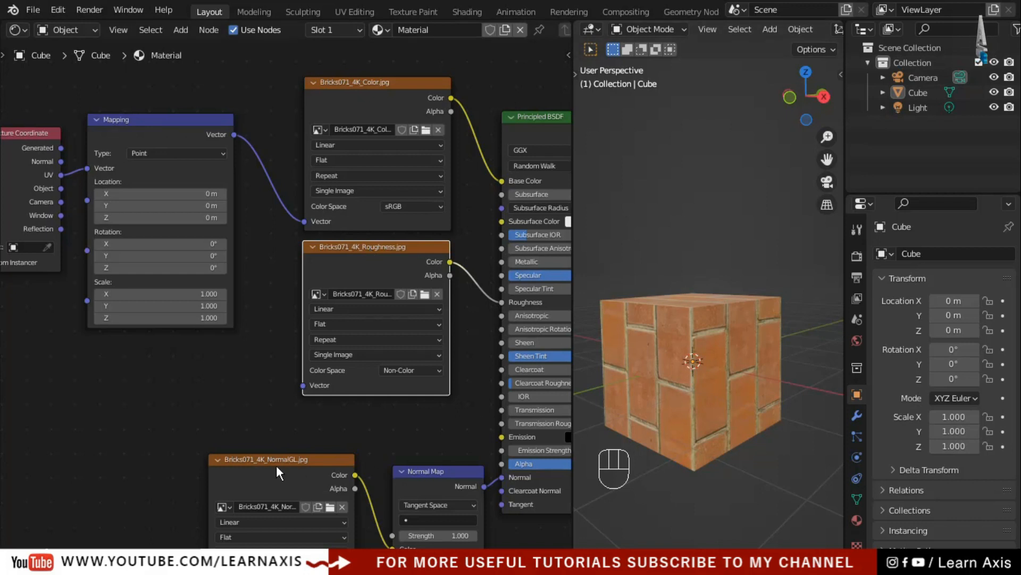
left_click_drag(341, 458, 360, 458)
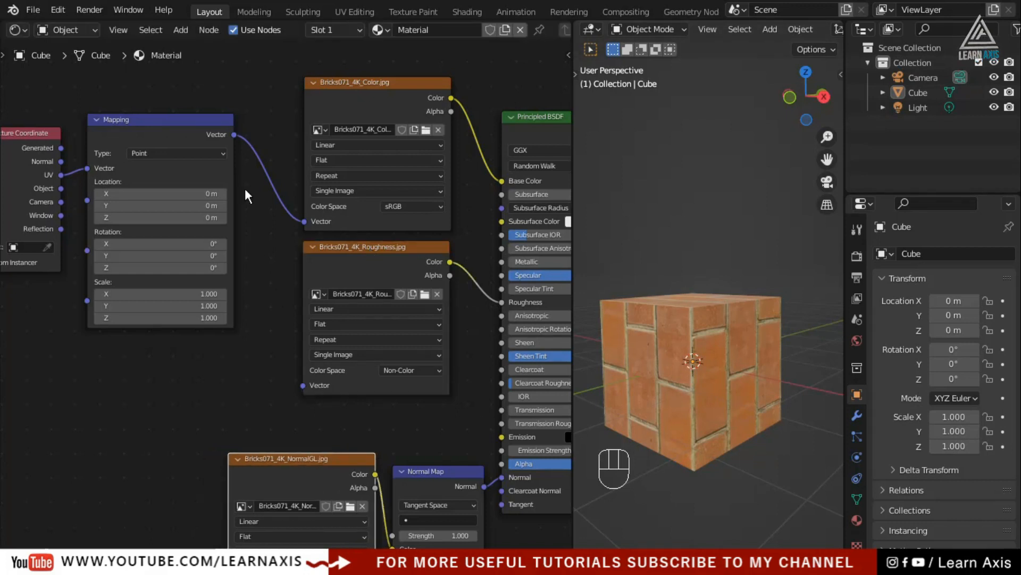
Step: Link the Mapping node's Vector output to the Vector inputs of the Roughness and NormalGL texture nodes
left_click_drag(235, 135, 301, 386)
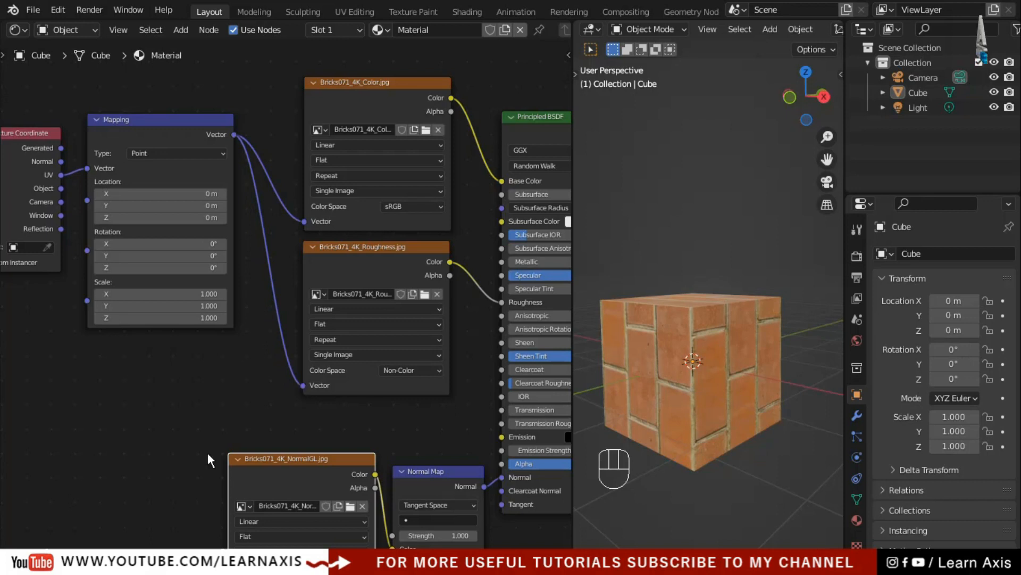
middle_click_drag(267, 416, 332, 327)
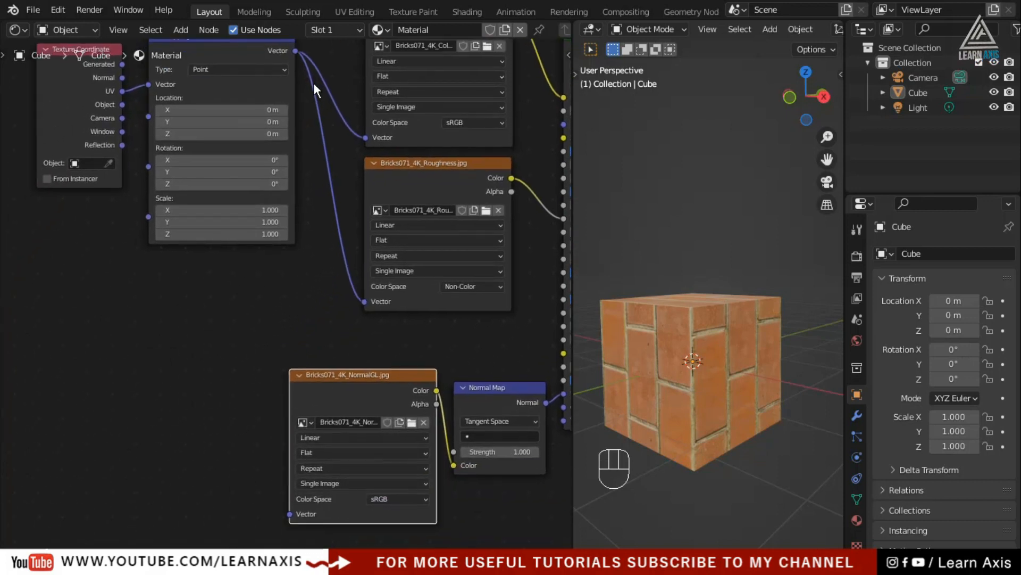
left_click_drag(296, 52, 287, 515)
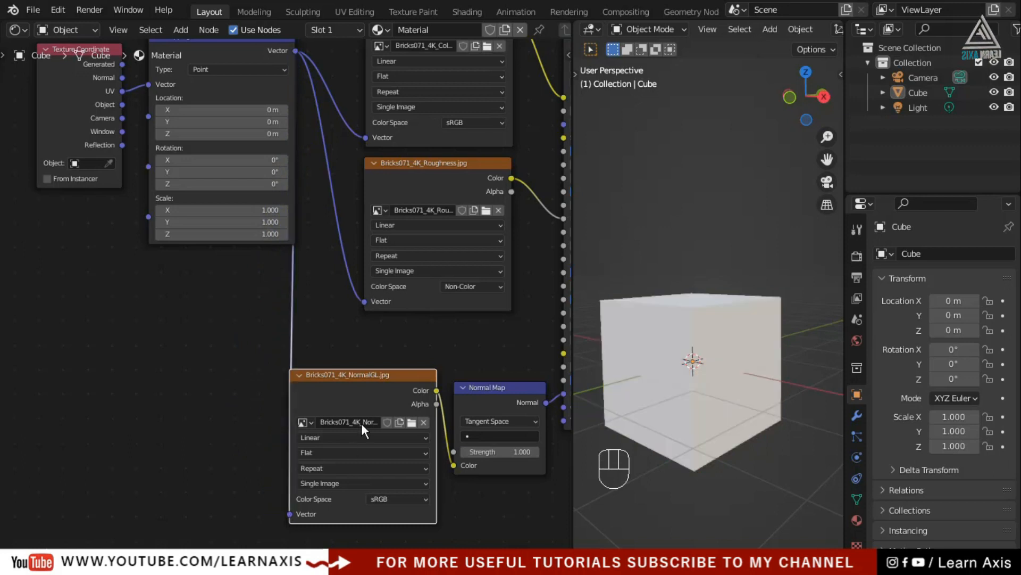
Step: Spread out the node tree, moving the Principled BSDF, Material Output and Normal Map away from the textures, with NormalGL under Roughness
left_click_drag(499, 385, 515, 386)
left_click_drag(393, 369, 430, 332)
scroll(389, 375, "down", 5)
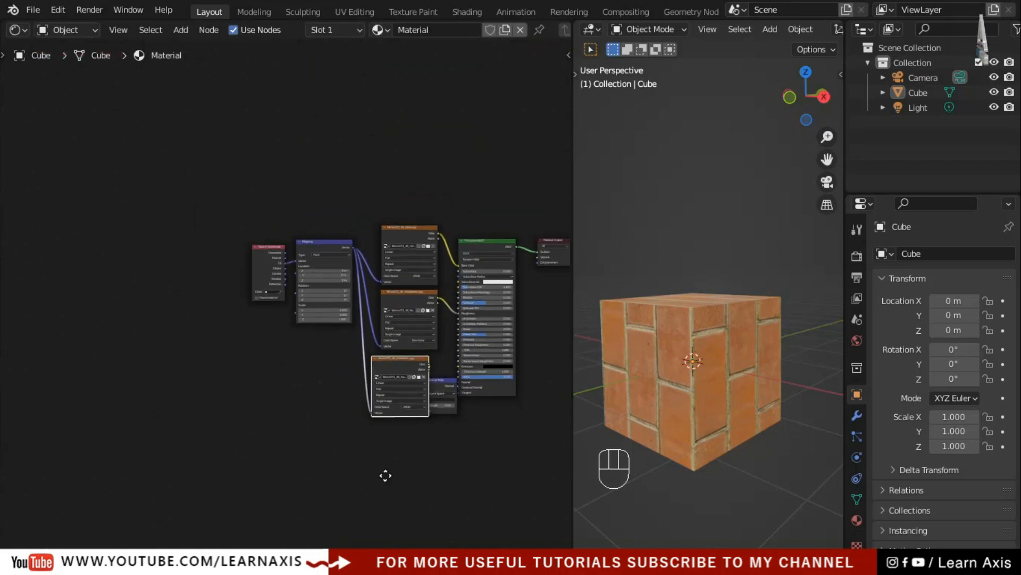
middle_click_drag(385, 474, 222, 469)
left_click_drag(400, 233, 509, 220)
left_click_drag(320, 235, 405, 223)
left_click_drag(272, 376, 337, 361)
mouse_move(257, 354)
left_mouse_down()
mouse_move(271, 358)
mouse_move(262, 358)
left_mouse_up()
Step: Examine the Mapping node and its Vector links to the Color, Roughness and NormalGL textures
scroll(104, 296, "up", 2)
scroll(171, 345, "up", 11)
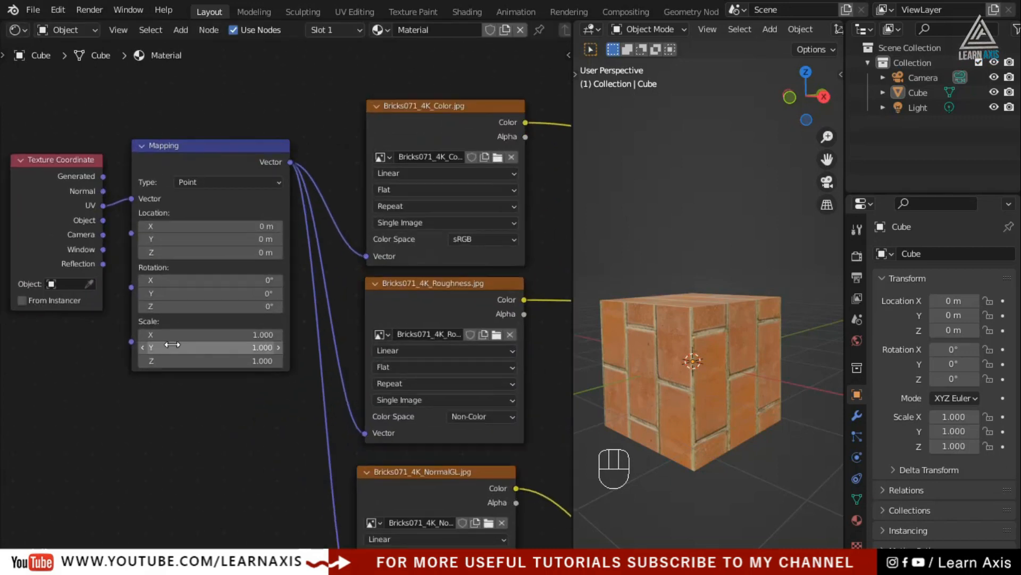
scroll(174, 442, "up", 1)
middle_click_drag(175, 443, 177, 493)
scroll(177, 493, "down", 1)
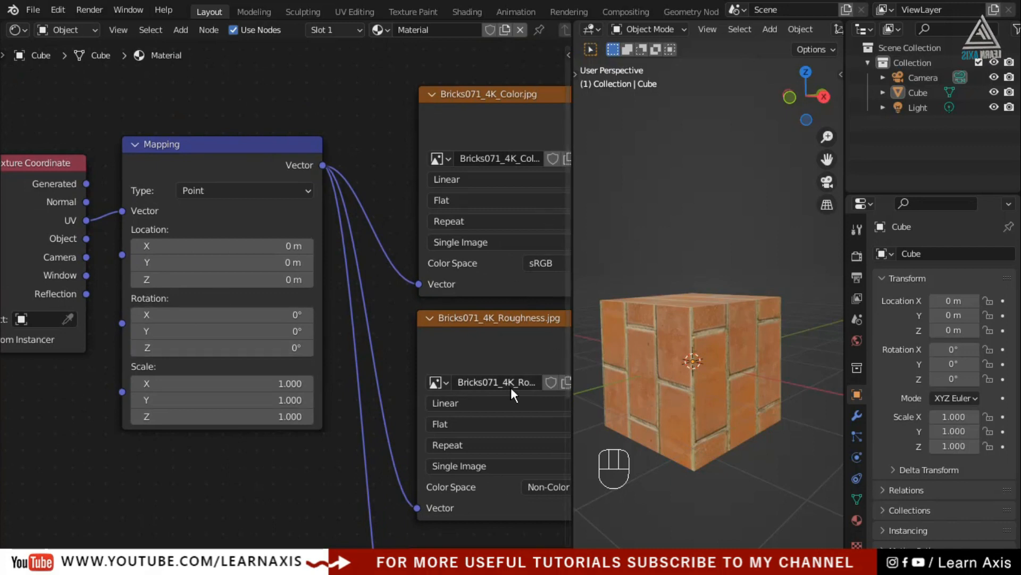
scroll(516, 458, "down", 3)
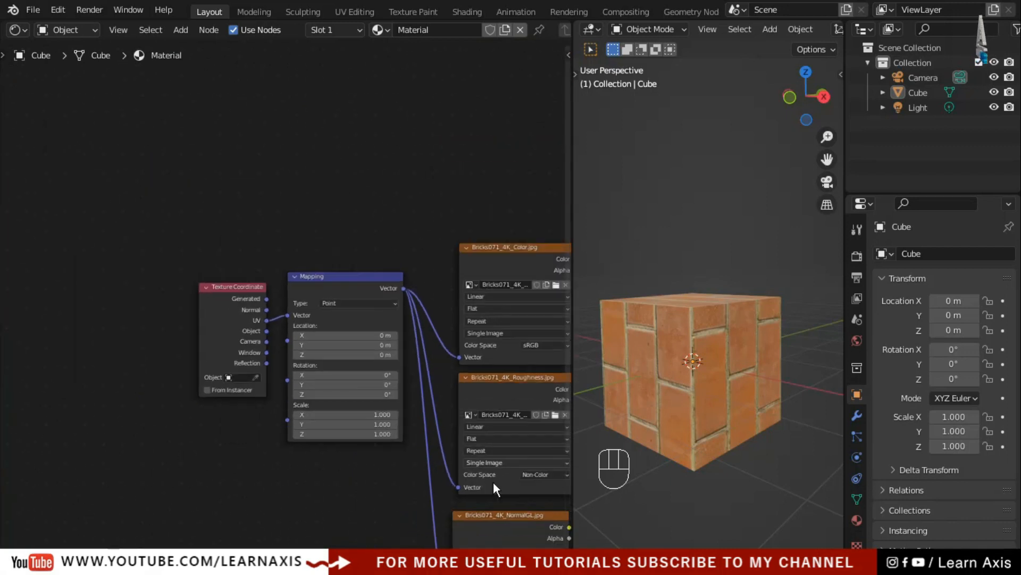
middle_click_drag(352, 491, 222, 345)
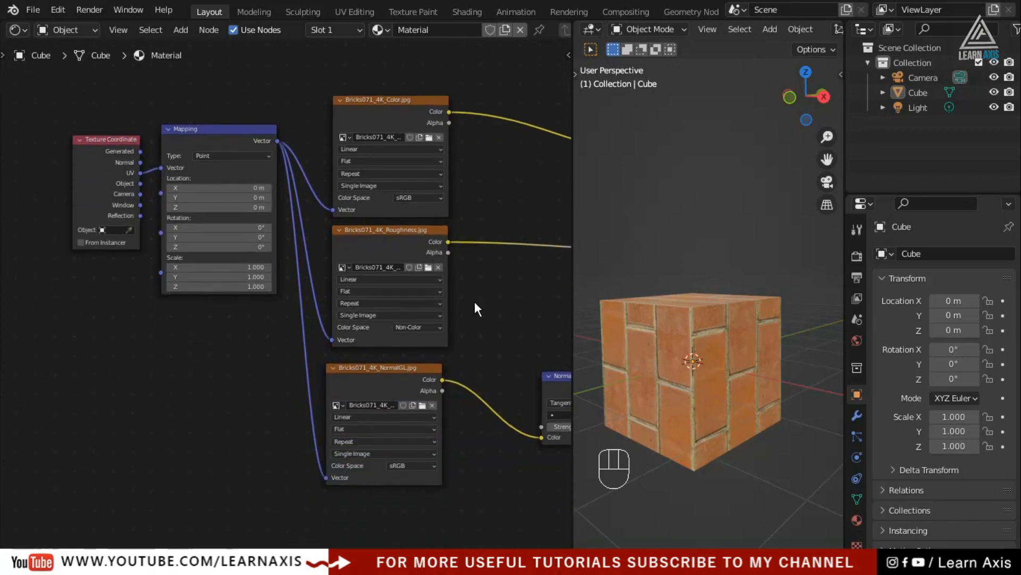
middle_click_drag(474, 303, 472, 244)
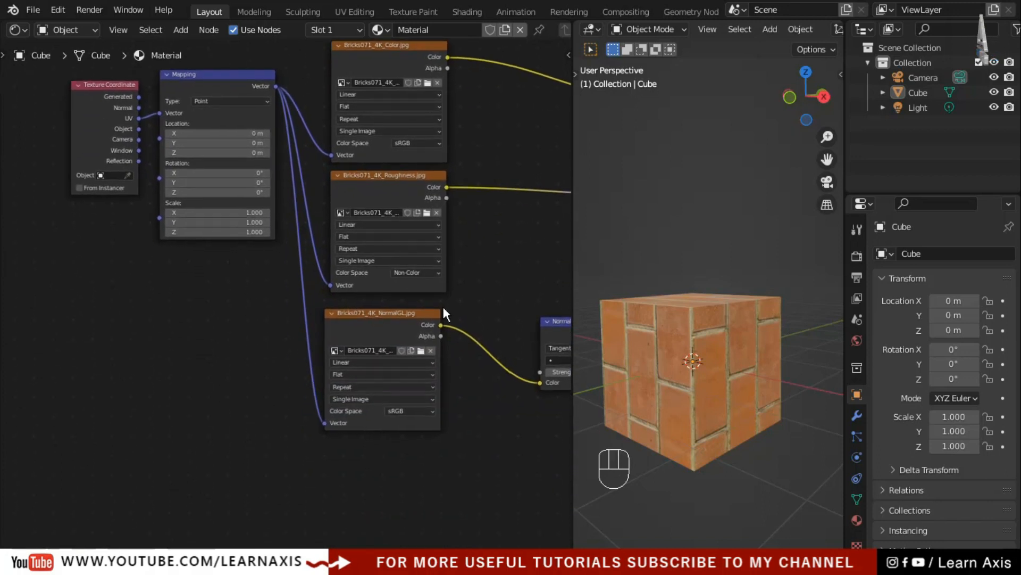
middle_click_drag(369, 230, 394, 371)
Step: Set the Mapping node's Z rotation to 90° and check the brick direction on the cube
scroll(234, 338, "up", 4)
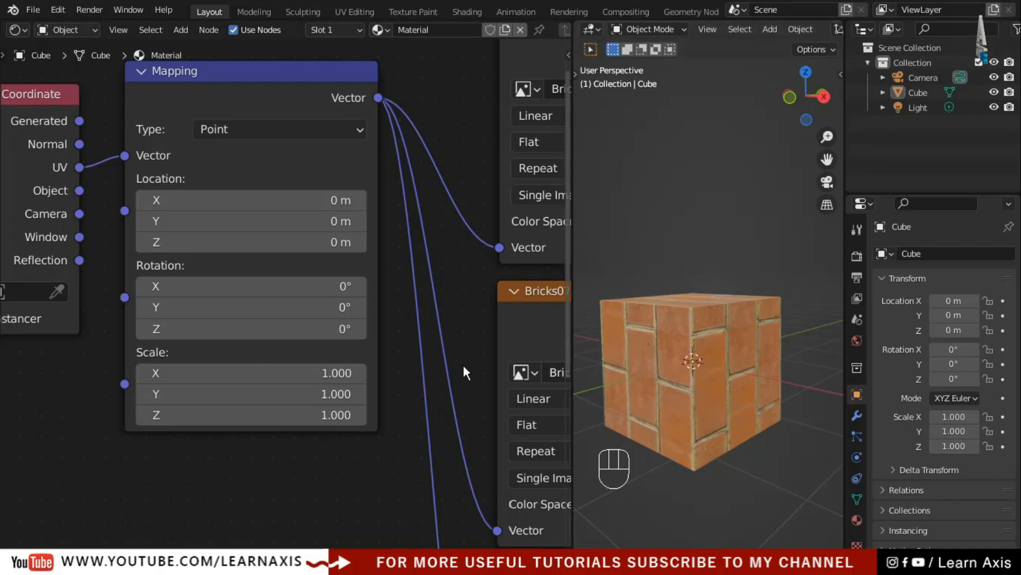
left_click(267, 327)
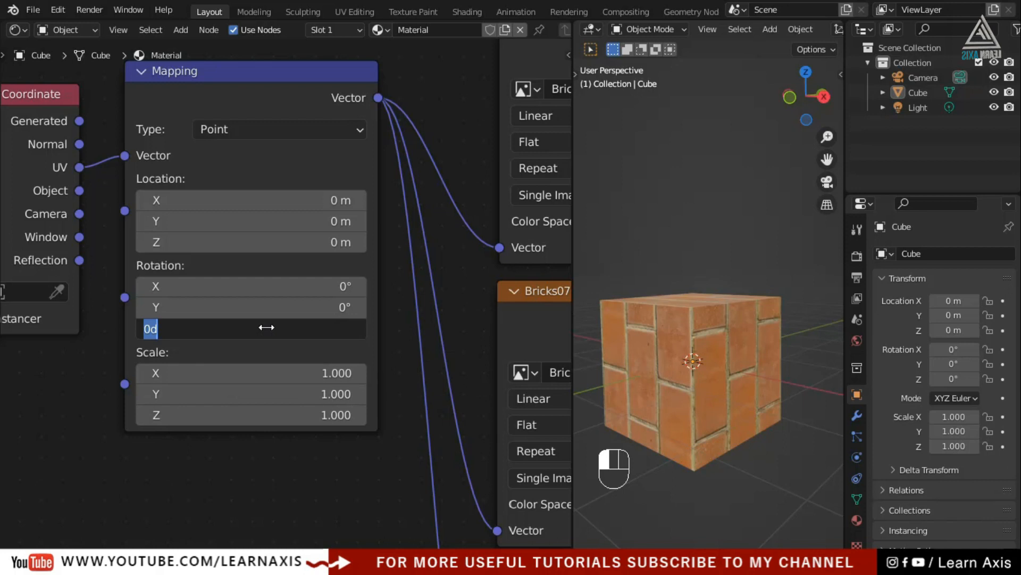
type("90")
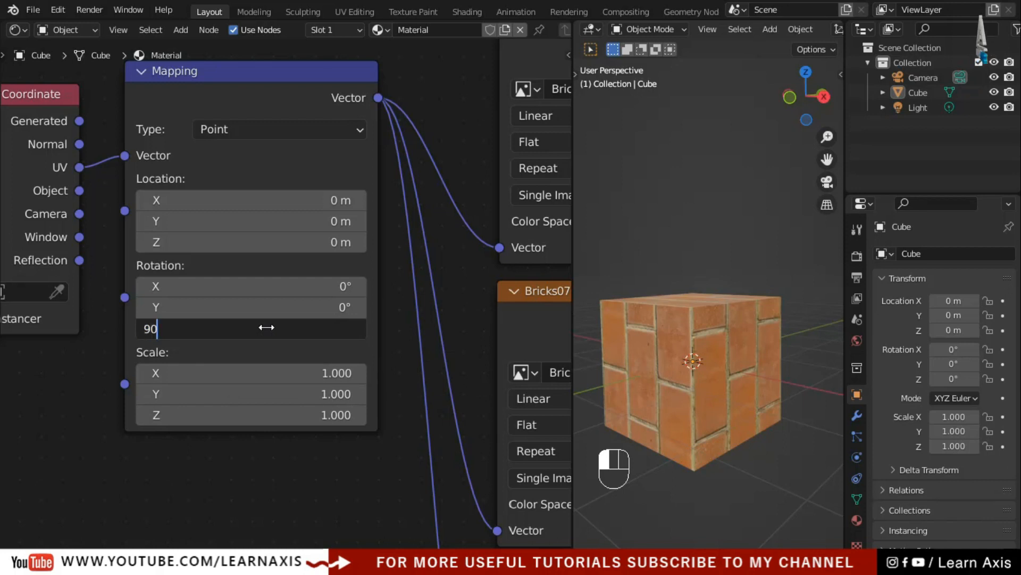
key("Return")
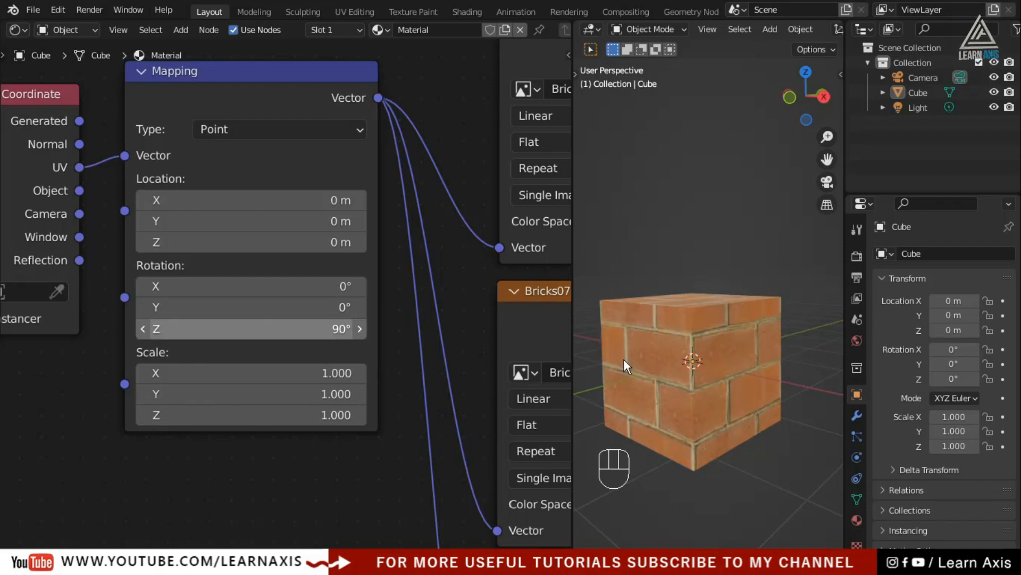
scroll(726, 381, "up", 2)
mouse_move(745, 419)
middle_mouse_down()
mouse_move(693, 436)
mouse_move(654, 434)
mouse_move(742, 429)
mouse_move(743, 420)
mouse_move(745, 446)
mouse_move(745, 431)
middle_mouse_up()
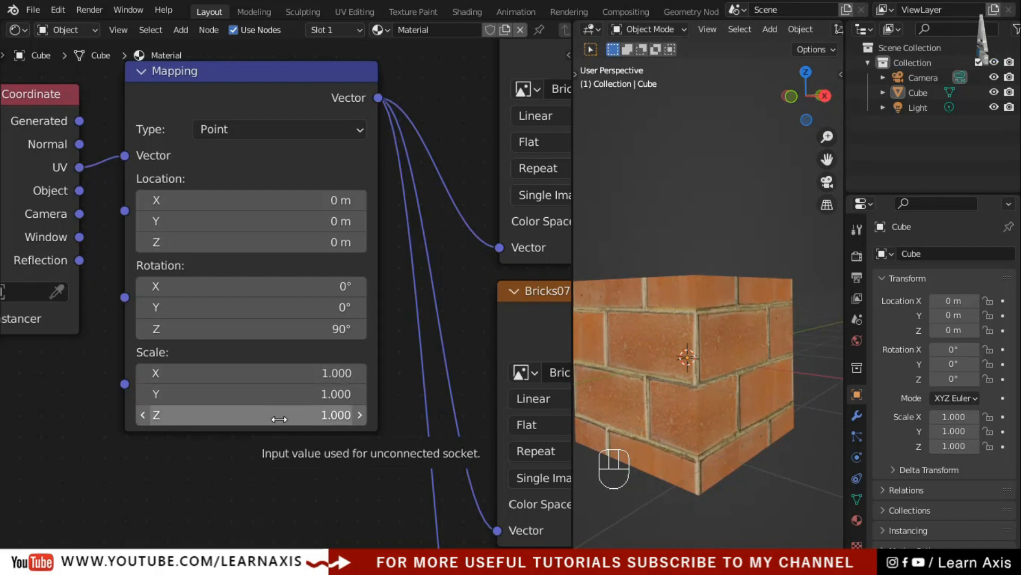
Step: Set the Mapping node's X, Y and Z scale together to 2.000
left_click(234, 374)
left_click_drag(234, 373, 234, 416)
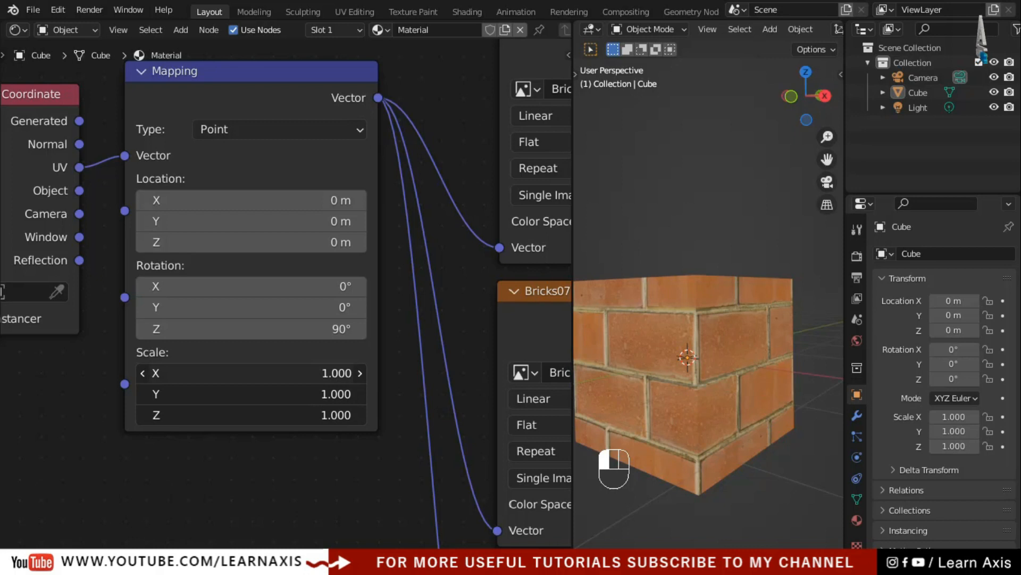
left_click_drag(234, 416, 277, 416)
mouse_move(250, 373)
left_mouse_down()
mouse_move(142, 373)
mouse_move(259, 373)
left_mouse_up()
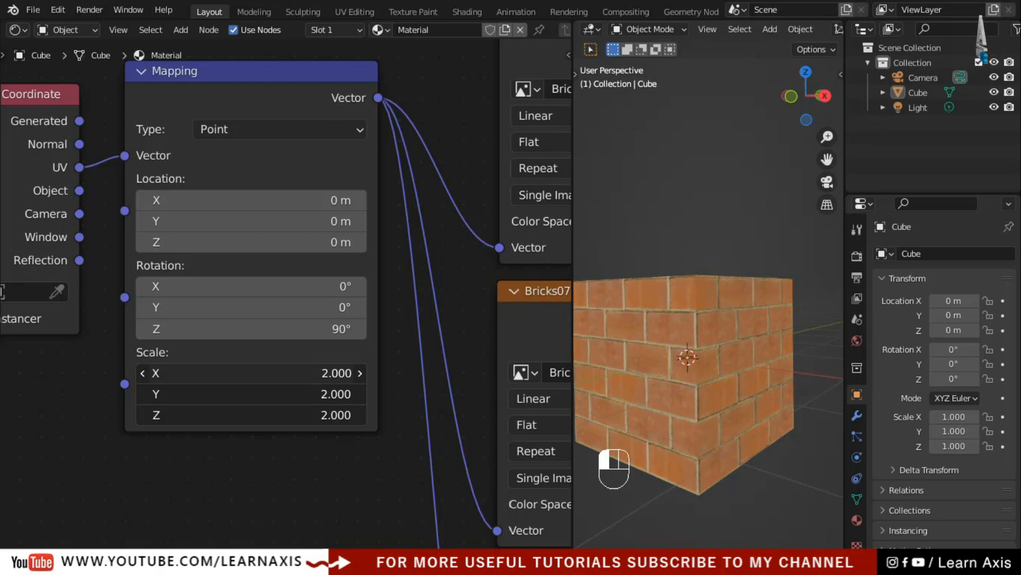
left_click_drag(260, 373, 259, 373)
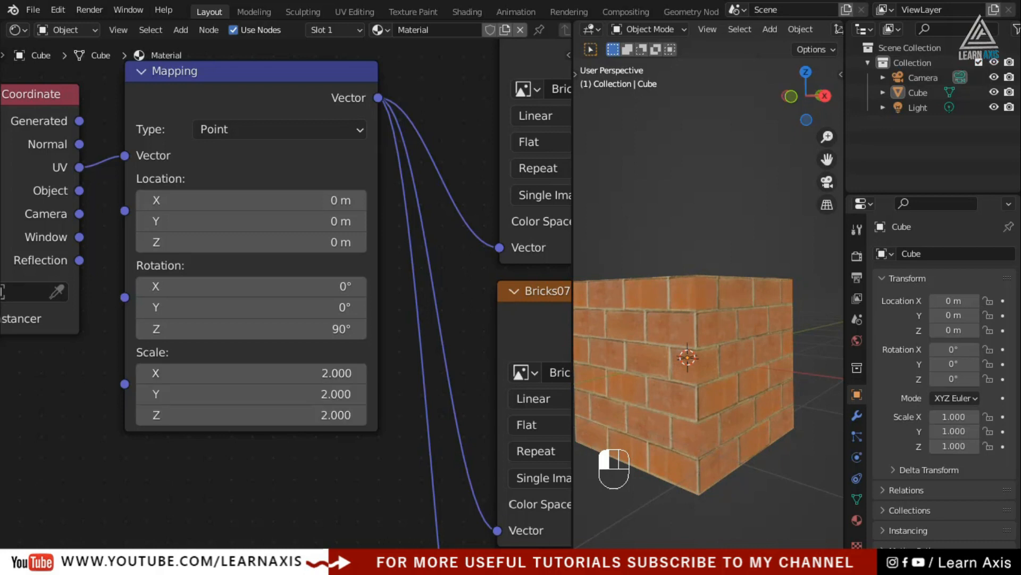
Step: Examine the rescaled brick texture on the cube from several angles and distances
scroll(753, 325, "up", 3)
scroll(752, 325, "down", 2)
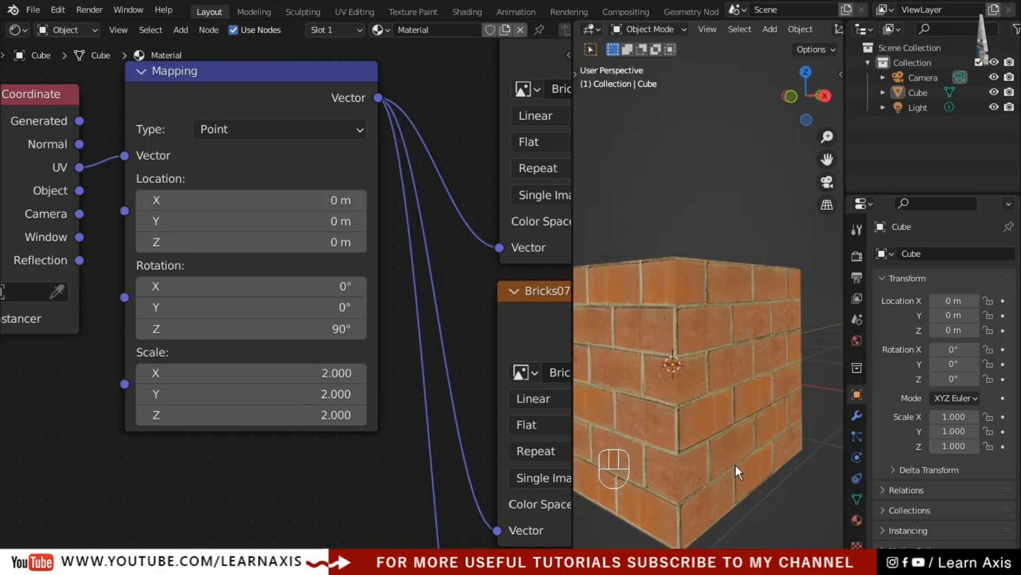
middle_click_drag(735, 465, 749, 490)
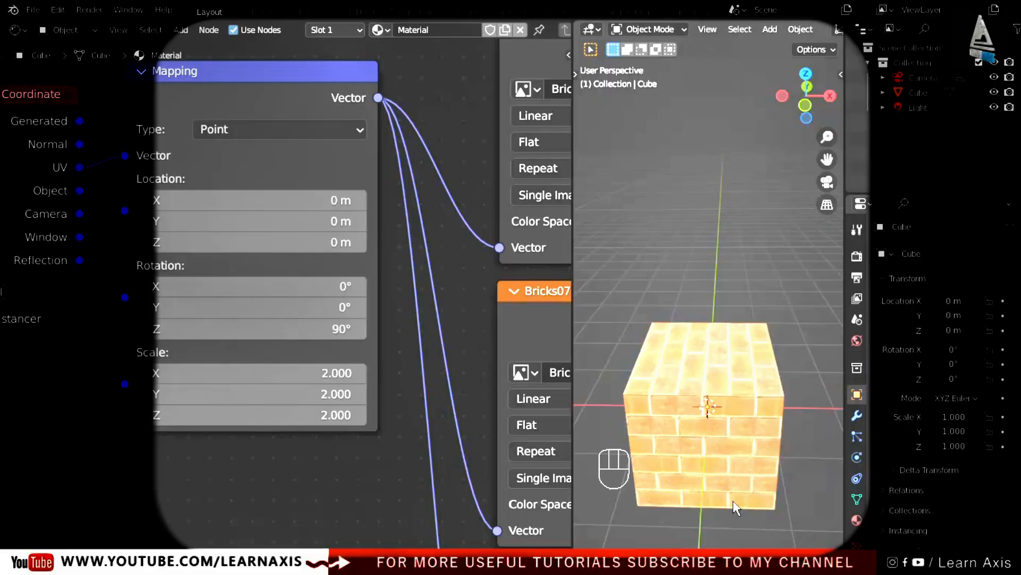
middle_click_drag(733, 500, 648, 428)
scroll(739, 451, "down", 2)
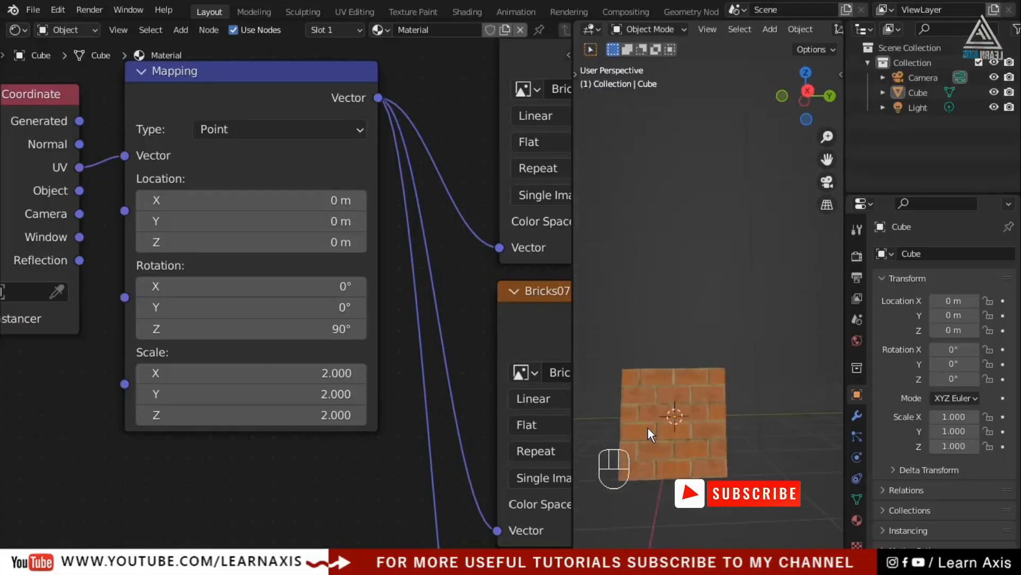
scroll(653, 418, "up", 4)
scroll(656, 423, "down", 4)
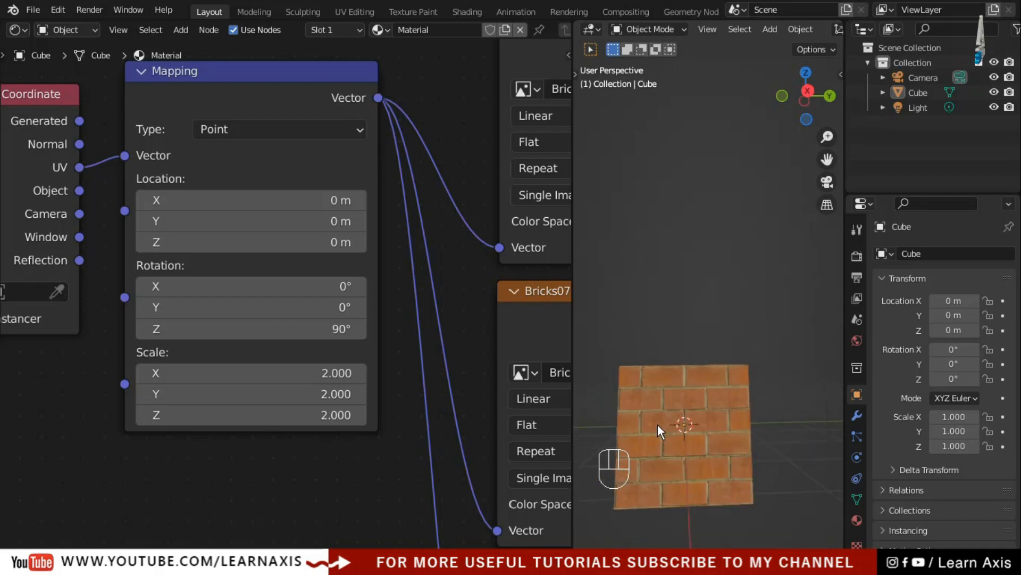
Step: Delete the Texture Coordinate, Mapping, Normal Map and three image texture nodes, keeping only the Principled BSDF and Material Output
scroll(383, 471, "down", 5)
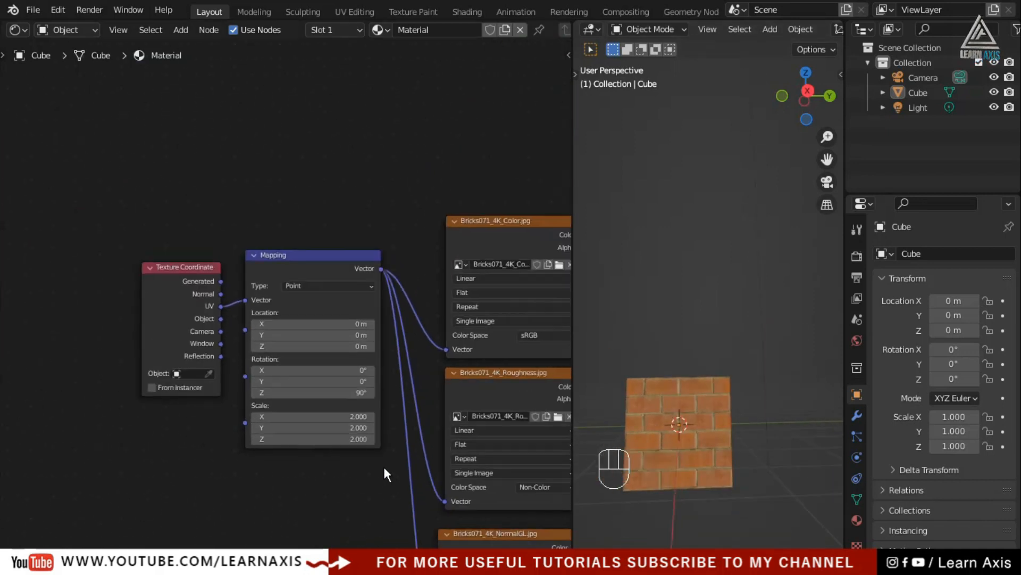
middle_click_drag(443, 249, 265, 153, "shift")
scroll(365, 251, "down", 2)
scroll(365, 252, "down", 4)
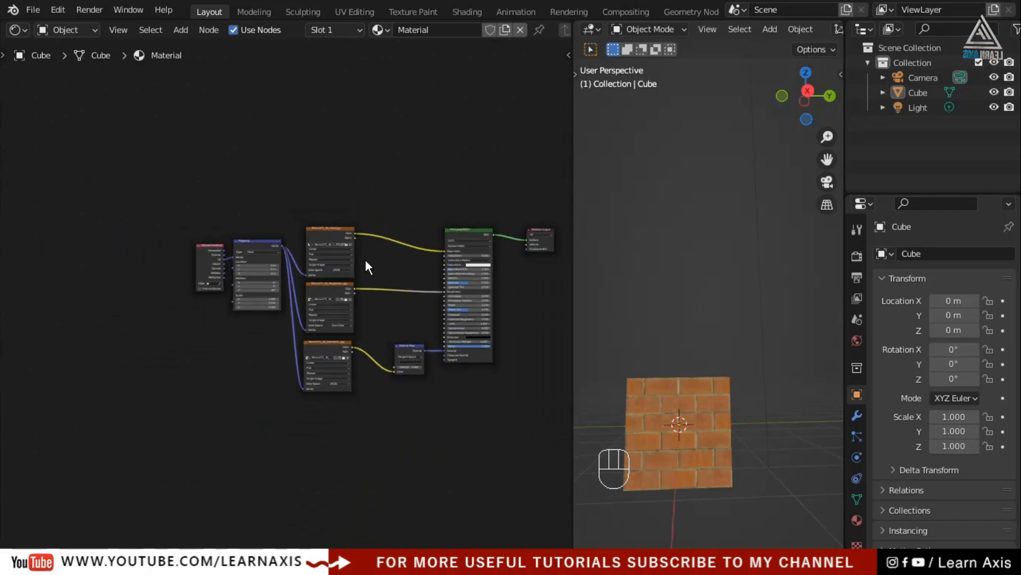
scroll(402, 352, "up", 1)
left_click_drag(125, 168, 419, 449)
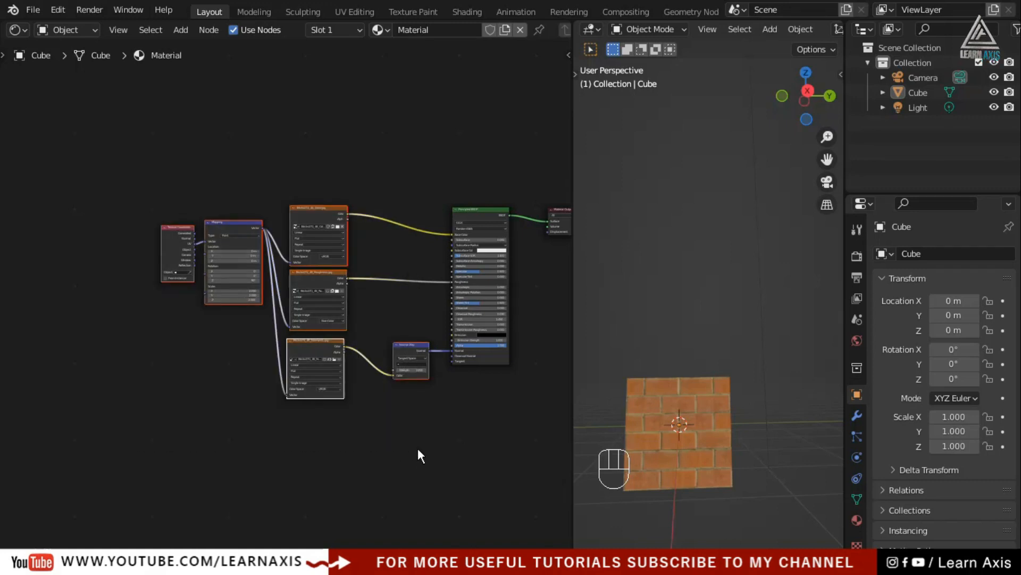
key("x")
middle_click_drag(430, 426, 342, 424)
scroll(317, 304, "up", 2)
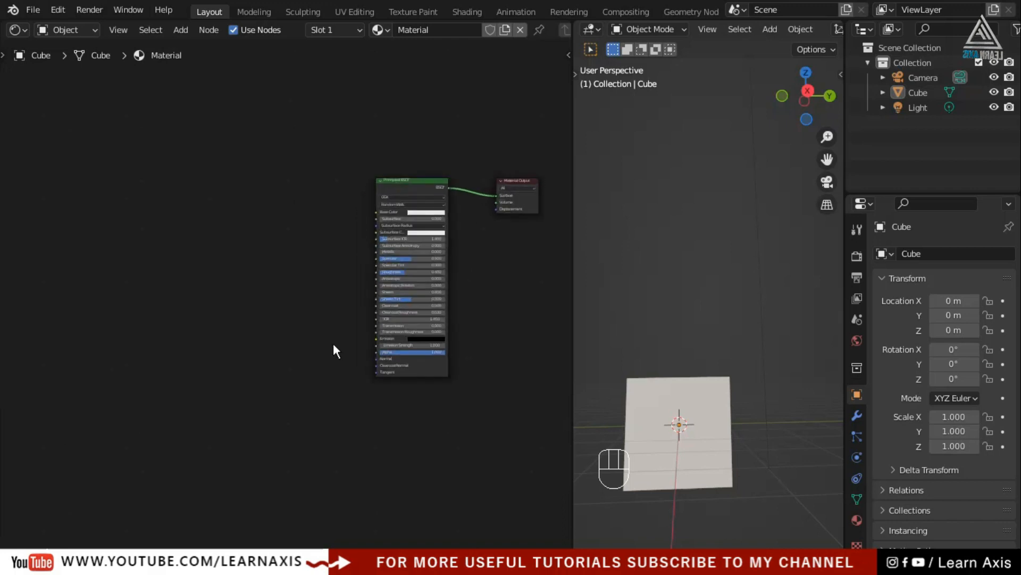
Step: Start Principled Texture Setup on the selected Principled BSDF node and browse to the Blender Assets folder on the Desktop
middle_click_drag(283, 262, 280, 281)
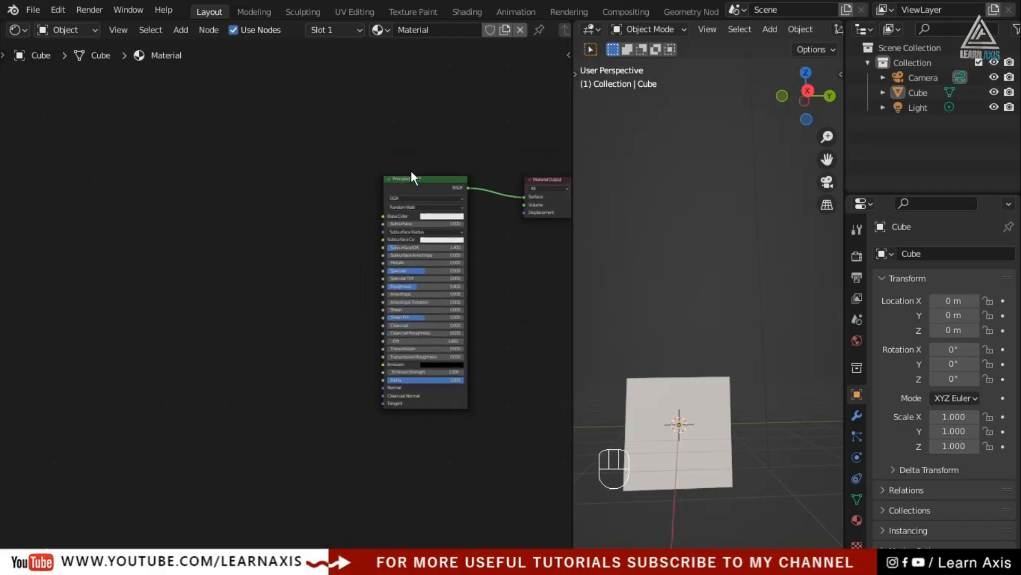
scroll(411, 170, "up", 1)
left_click(445, 178)
scroll(328, 206, "down", 2)
scroll(325, 210, "down", 1)
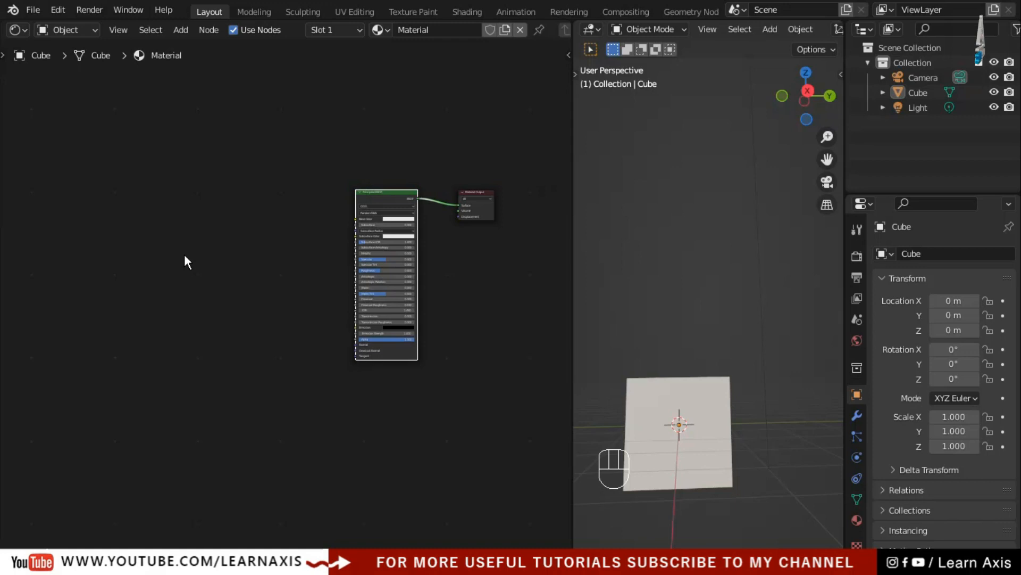
key("ctrl+shift+t")
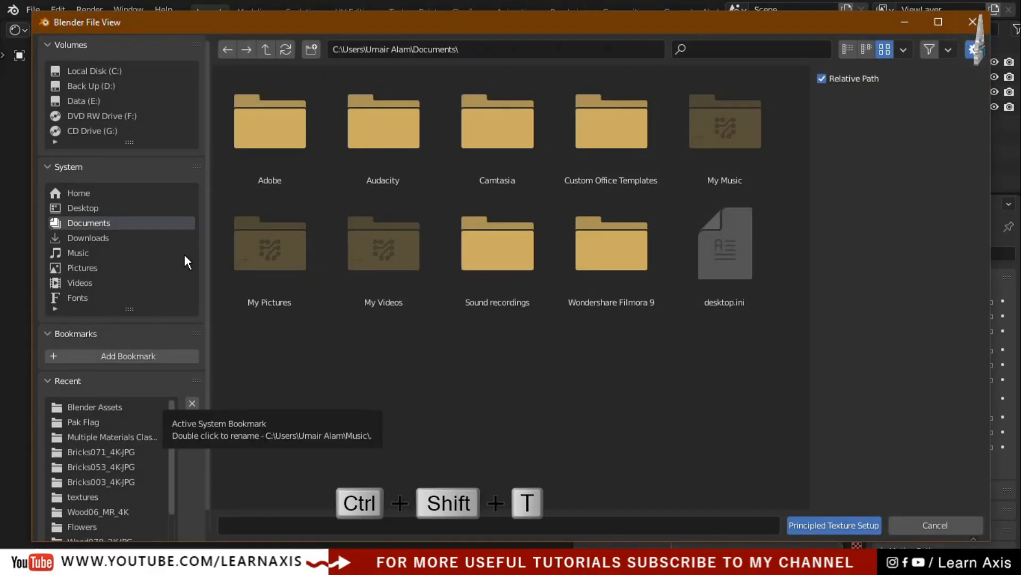
mouse_move(420, 20)
left_mouse_down()
mouse_move(395, 69)
mouse_move(407, 35)
mouse_move(426, 20)
left_mouse_up()
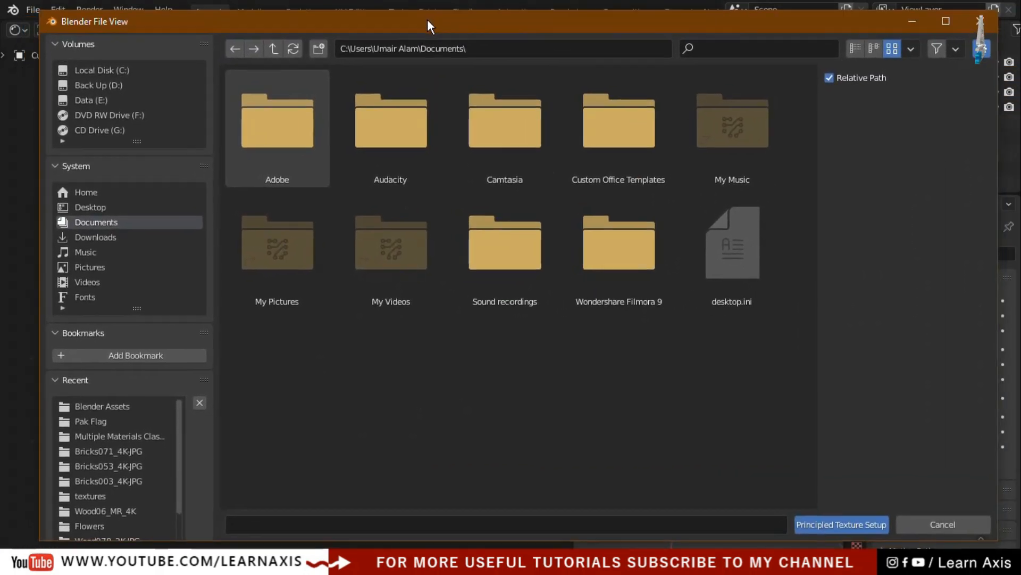
left_click(96, 207)
left_click(303, 162)
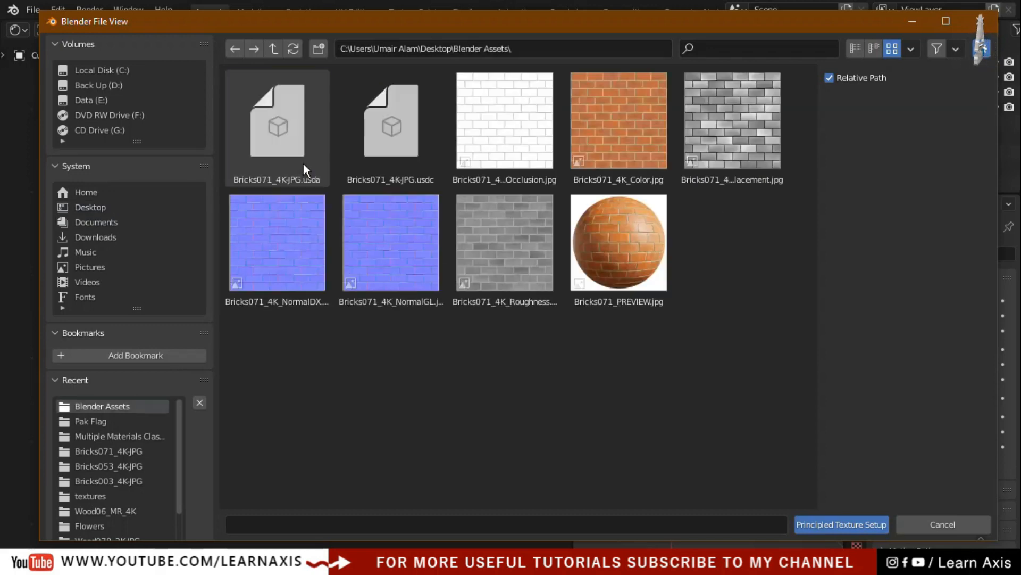
Step: Select the Bricks071_4K Color, Displacement, Roughness and NormalGL maps and run the Principled Texture Setup with them
left_click(614, 133)
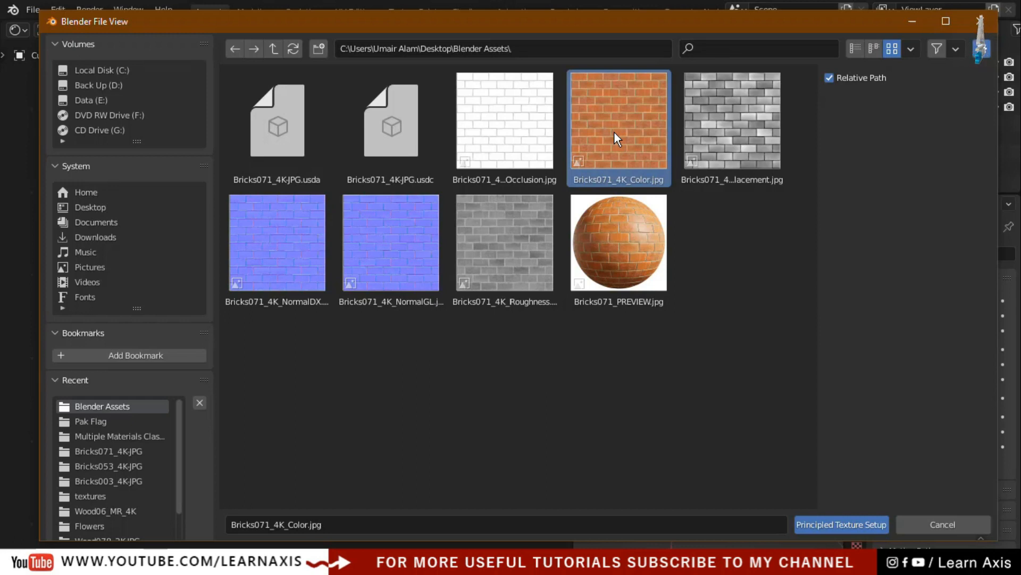
left_click(736, 155, "shift")
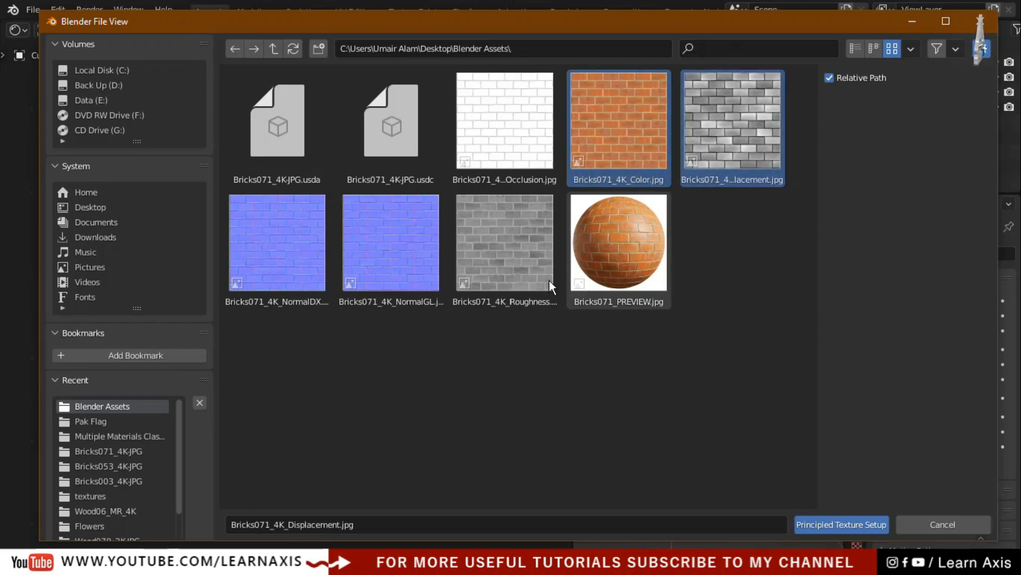
left_click(524, 267, "shift")
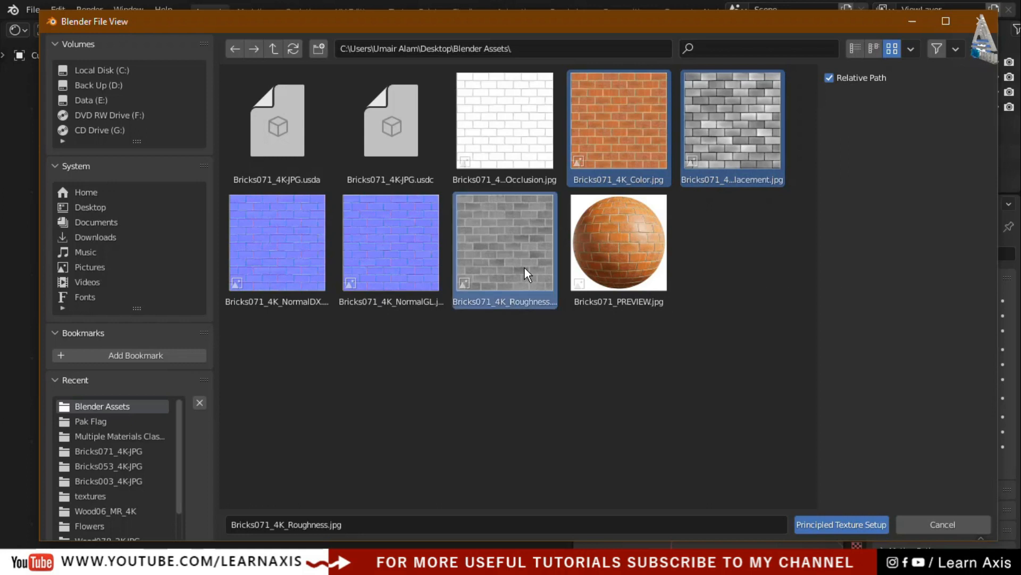
left_click(411, 277, "shift")
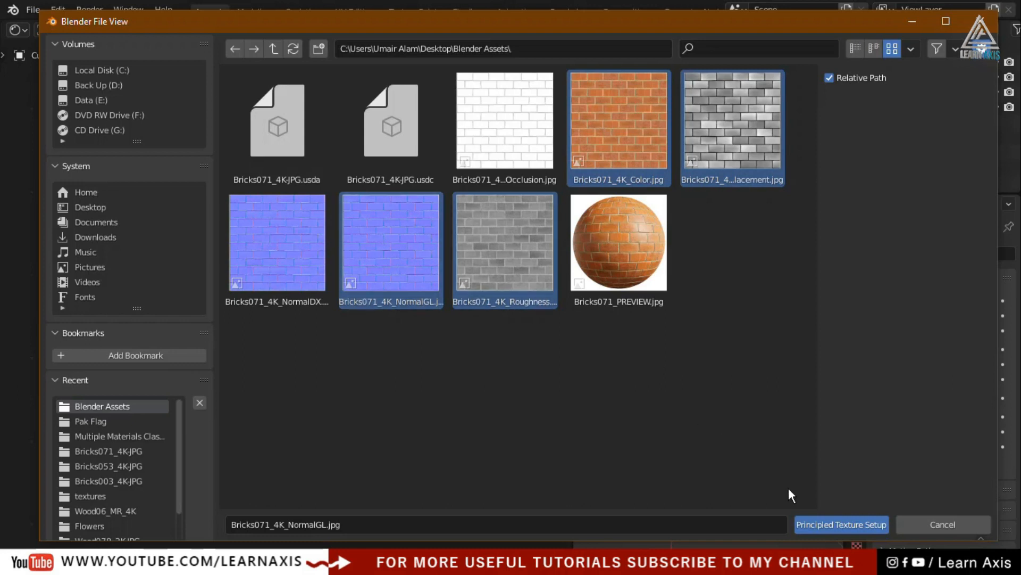
left_click(838, 524)
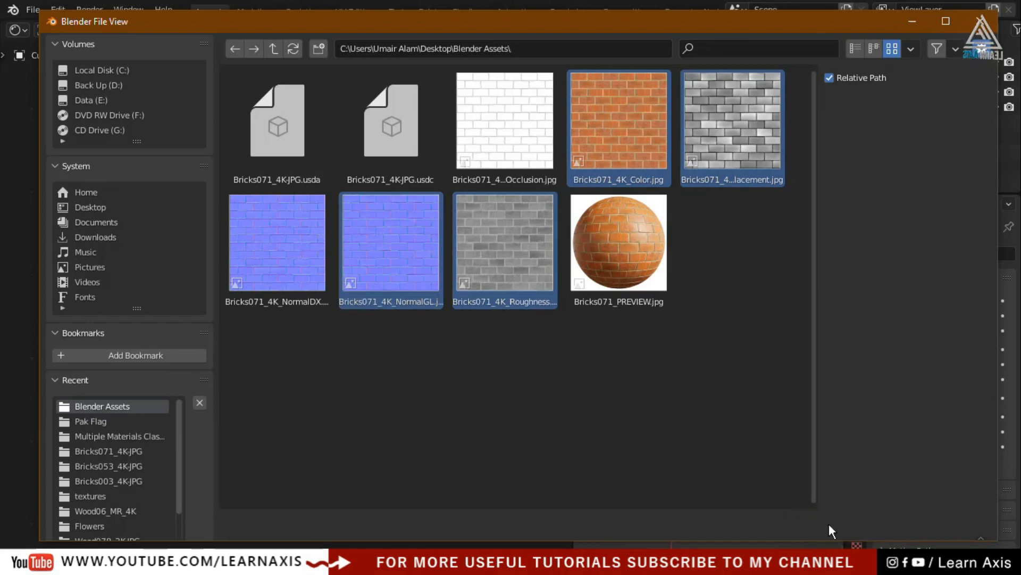
Step: Spread out the generated nodes, moving the Mapping frame away from the textures and the Displacement node clear of the Principled BSDF
mouse_move(356, 448)
middle_mouse_down()
mouse_move(467, 410)
mouse_move(414, 410)
mouse_move(383, 431)
mouse_move(417, 433)
middle_mouse_up()
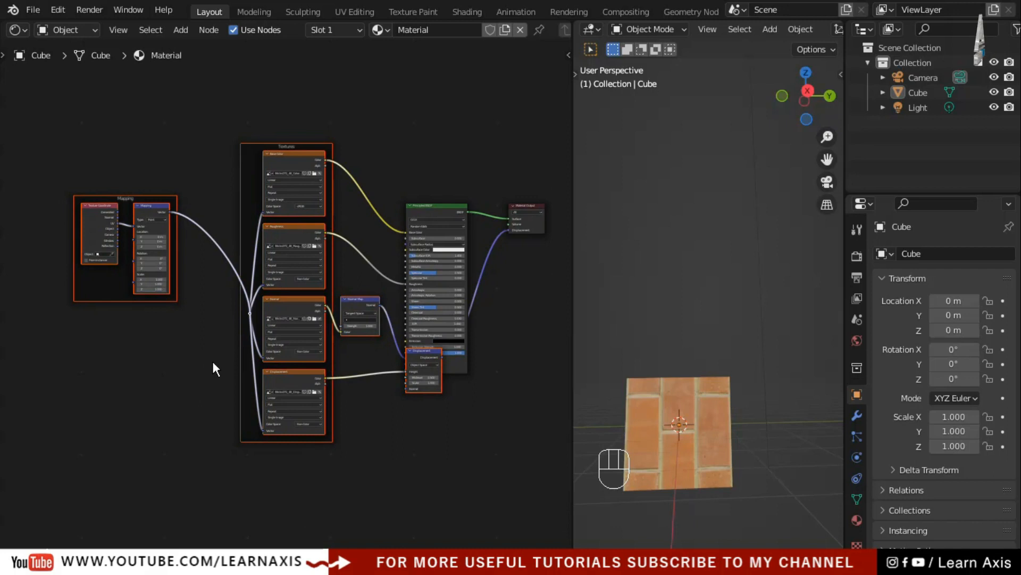
scroll(213, 363, "down", 1)
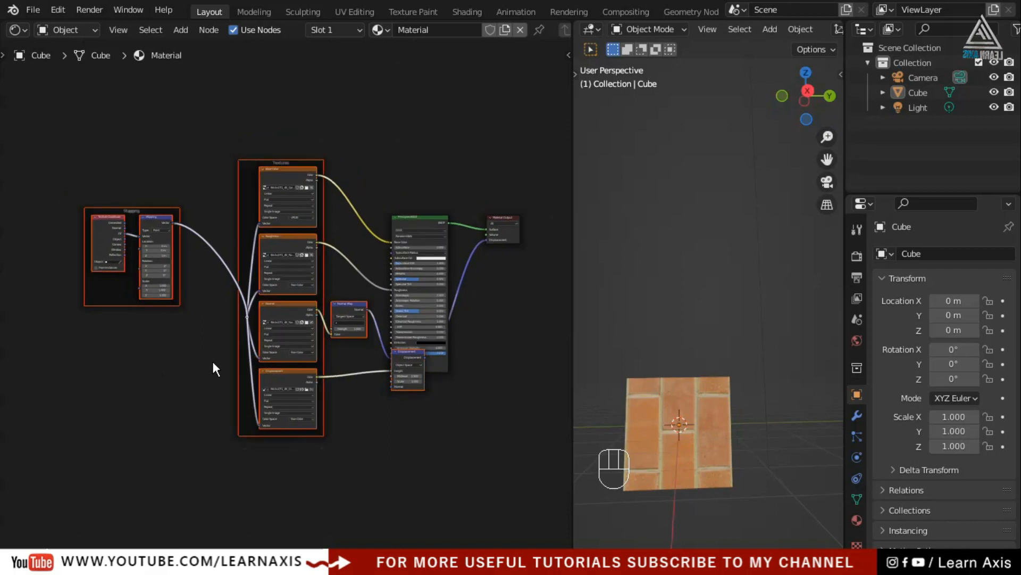
left_click_drag(154, 208, 81, 188)
left_click_drag(280, 286, 299, 284)
left_click_drag(343, 331, 322, 354)
middle_click_drag(110, 357, 209, 433)
scroll(234, 380, "up", 2)
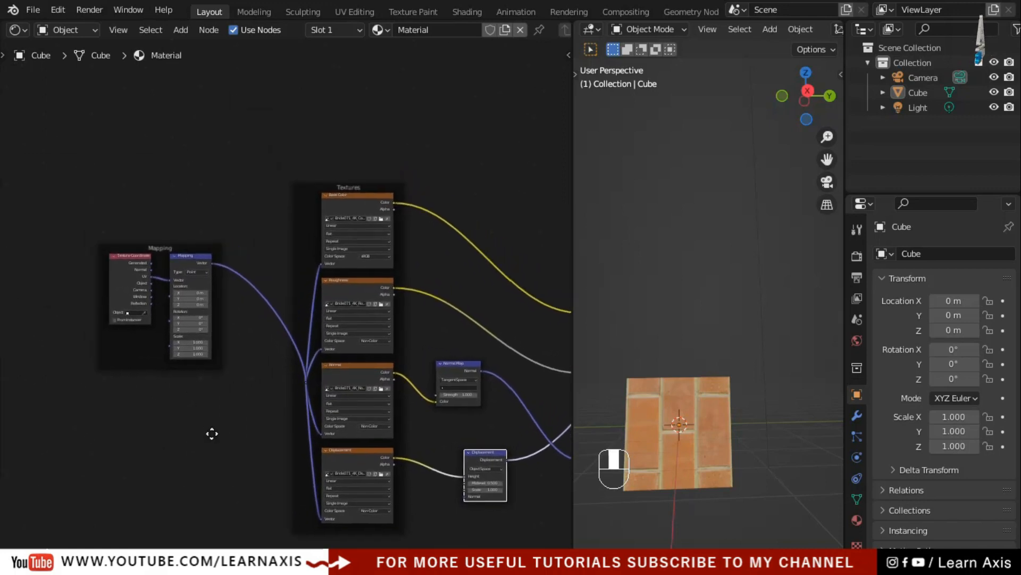
Step: Align the Normal Map node above the Displacement node, between the Textures frame and the Principled BSDF
scroll(191, 304, "down", 1)
mouse_move(154, 361)
left_mouse_down()
mouse_move(138, 416)
mouse_move(153, 351)
left_mouse_up()
left_click_drag(444, 369, 468, 376)
left_click_drag(467, 451, 465, 439)
middle_click_drag(498, 502, 428, 377)
scroll(365, 228, "up", 2)
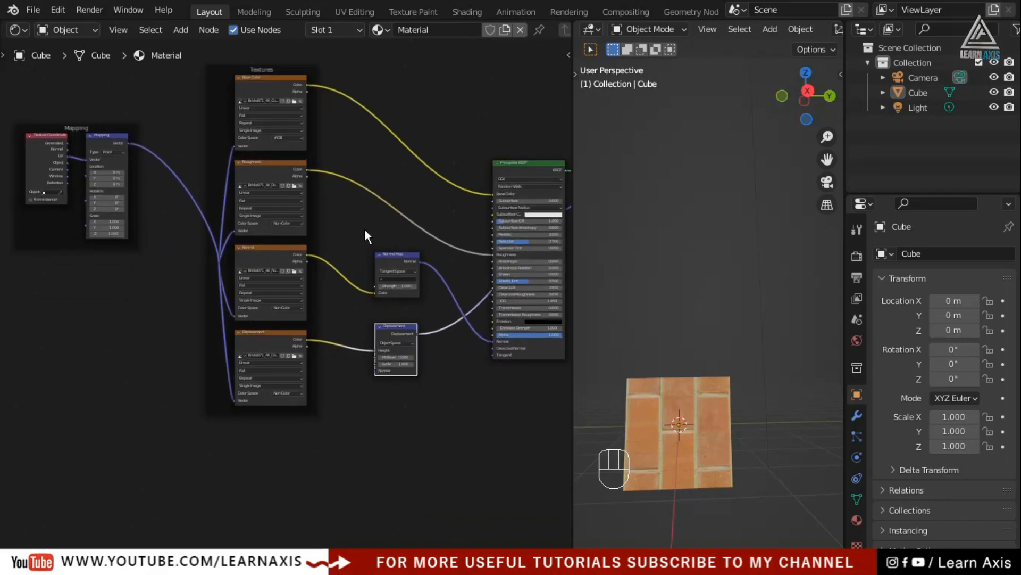
Step: Add a Layout Frame to the node tree and place it just above the Normal Map node
left_click(181, 30)
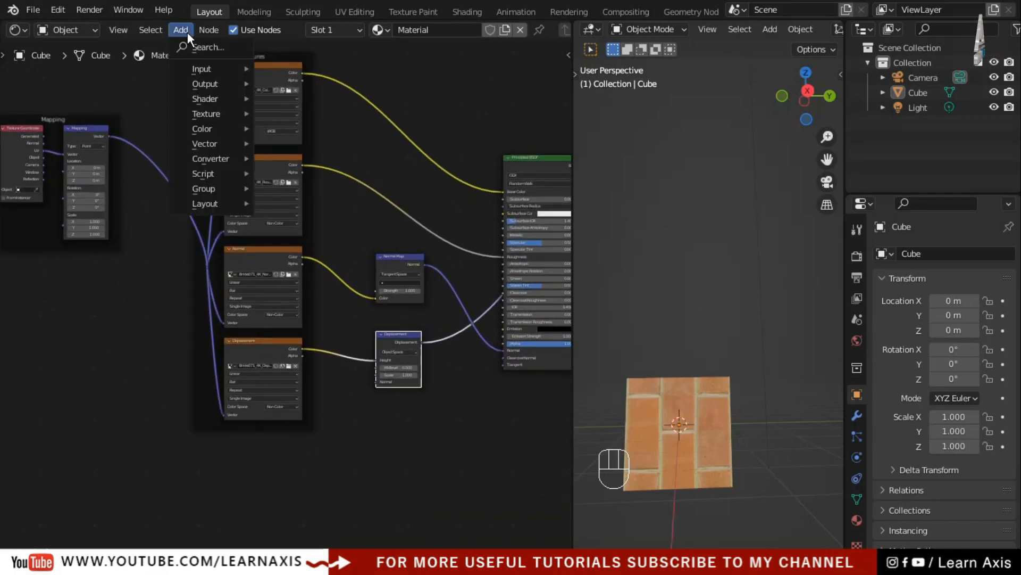
left_click(391, 479)
key("shift+a")
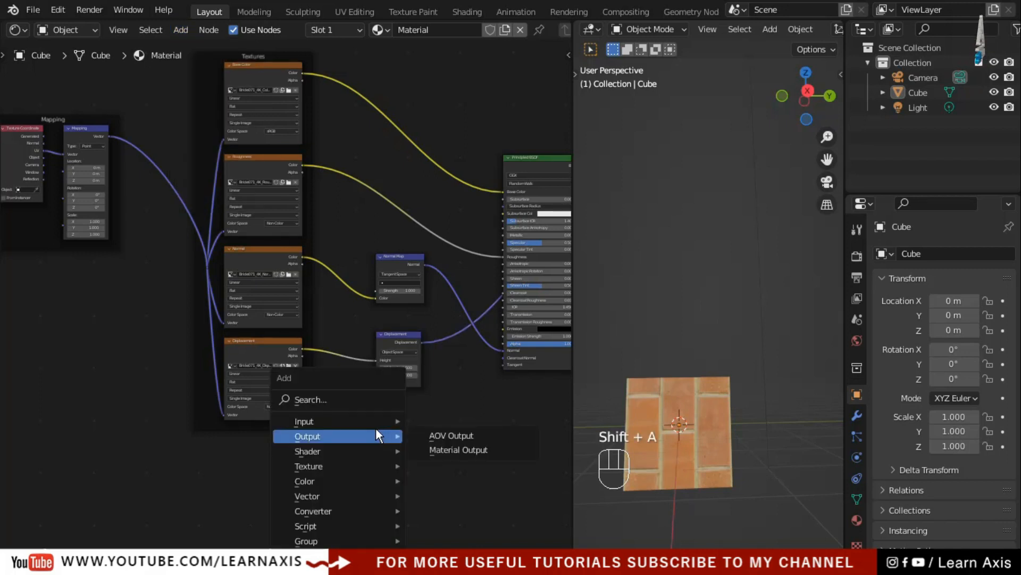
key("shift+a")
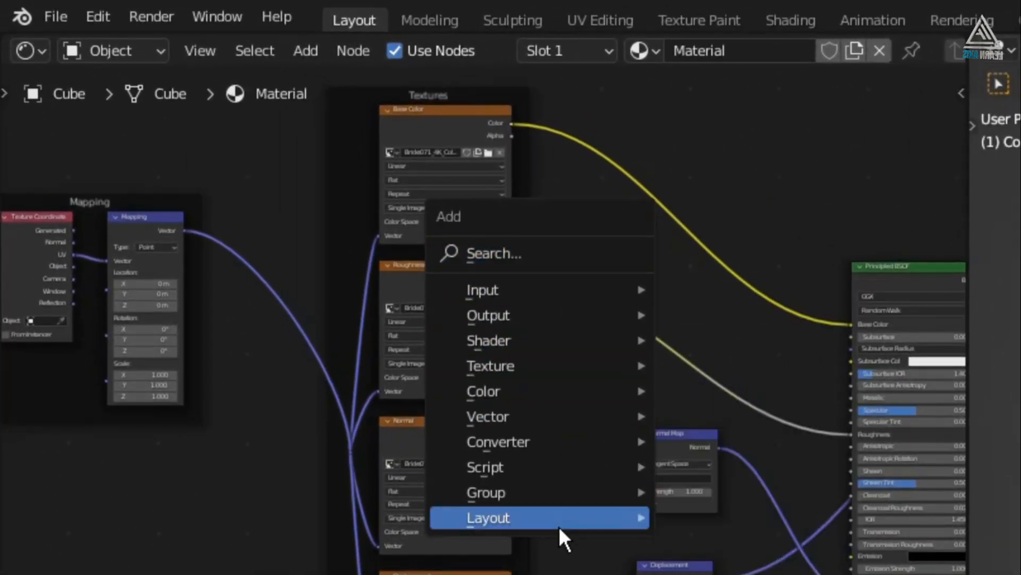
mouse_move(559, 526)
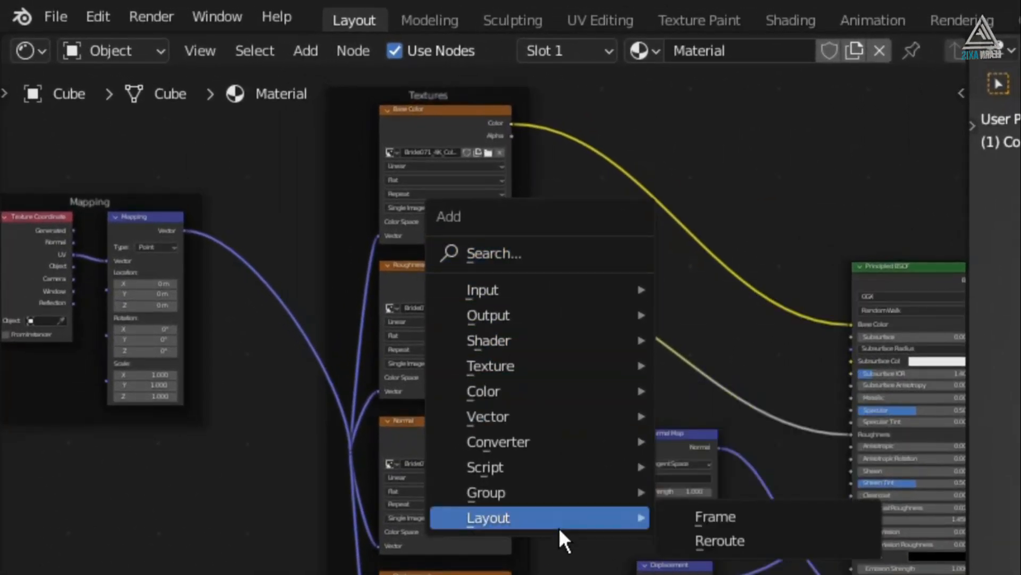
left_click(757, 515)
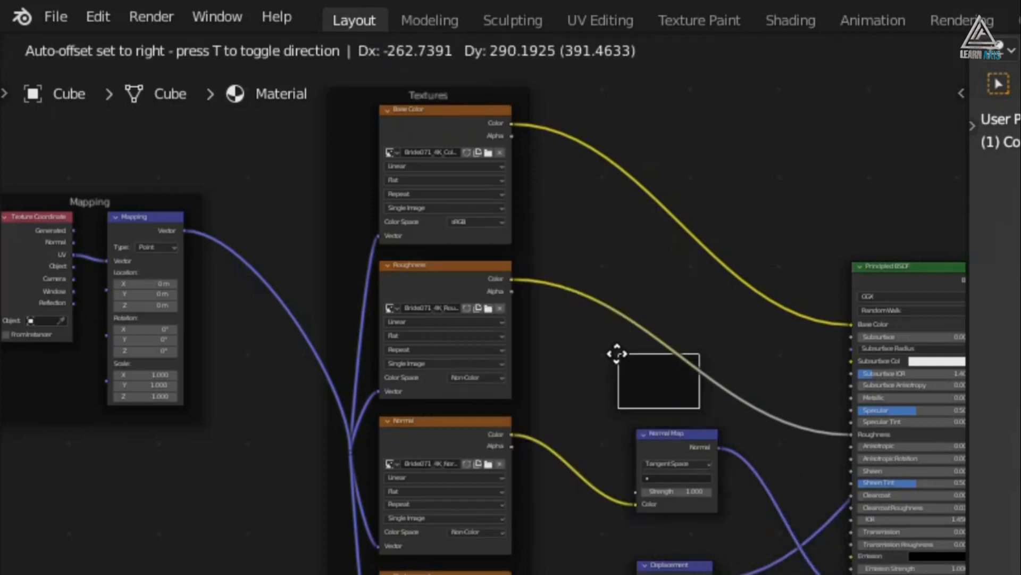
left_click(628, 365)
Step: Group the Normal Map and Displacement nodes inside the new frame, stacked one above the other
left_click_drag(702, 417, 651, 568)
left_click_drag(458, 269, 498, 300)
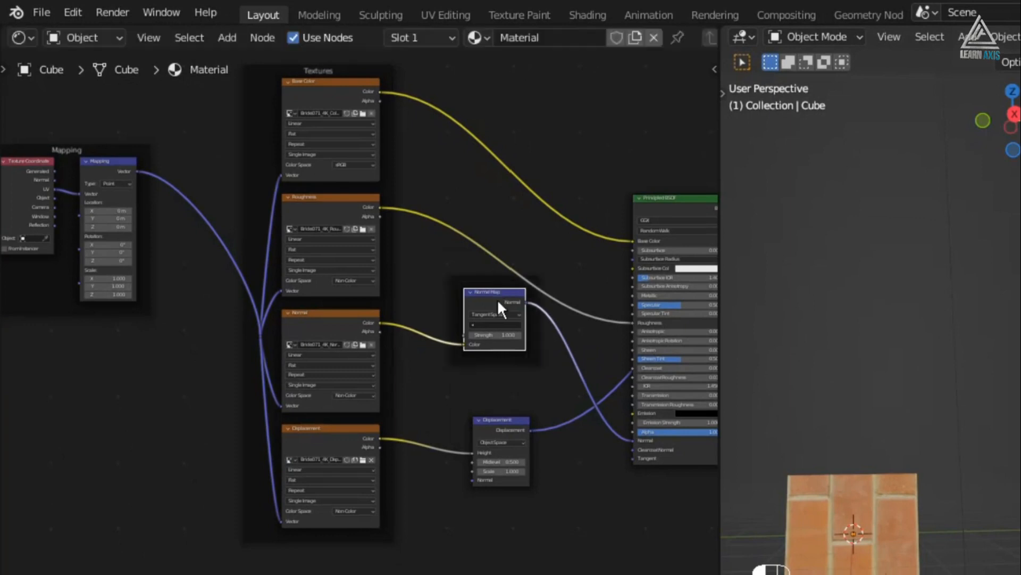
mouse_move(512, 418)
left_mouse_down()
mouse_move(510, 348)
mouse_move(516, 403)
left_mouse_up()
left_click(496, 549)
left_click(273, 530)
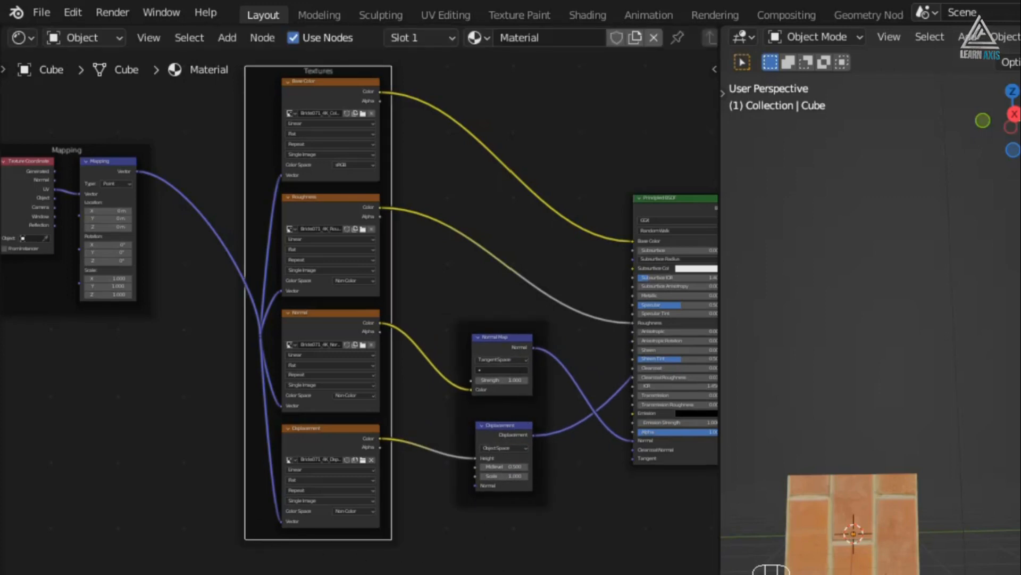
left_click(391, 529)
Step: Examine the Mapping frame's nodes and their connections to the image texture nodes
scroll(149, 420, "down", 2)
middle_click_drag(129, 419, 195, 510)
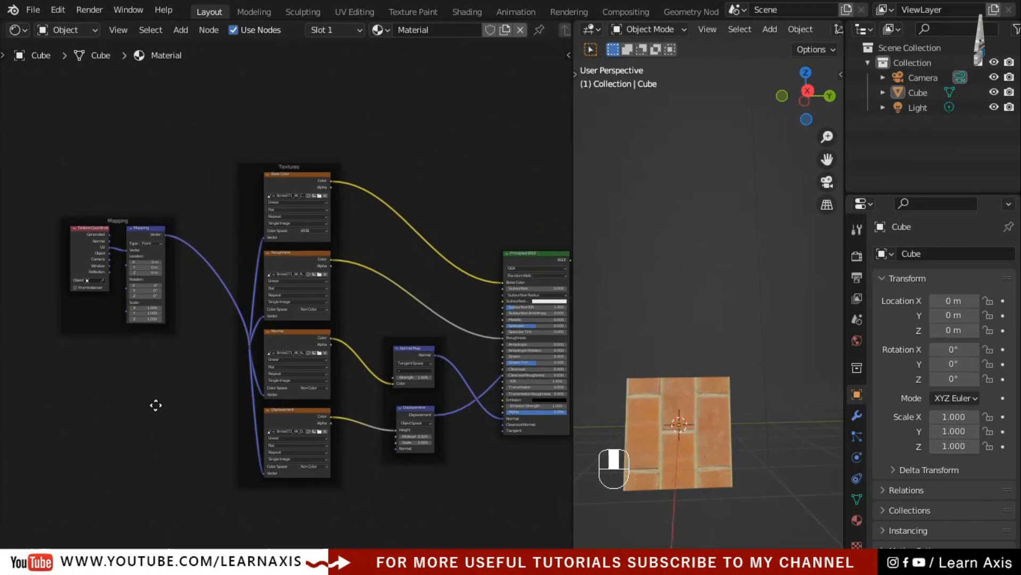
middle_click_drag(156, 405, 242, 432)
scroll(223, 298, "up", 4)
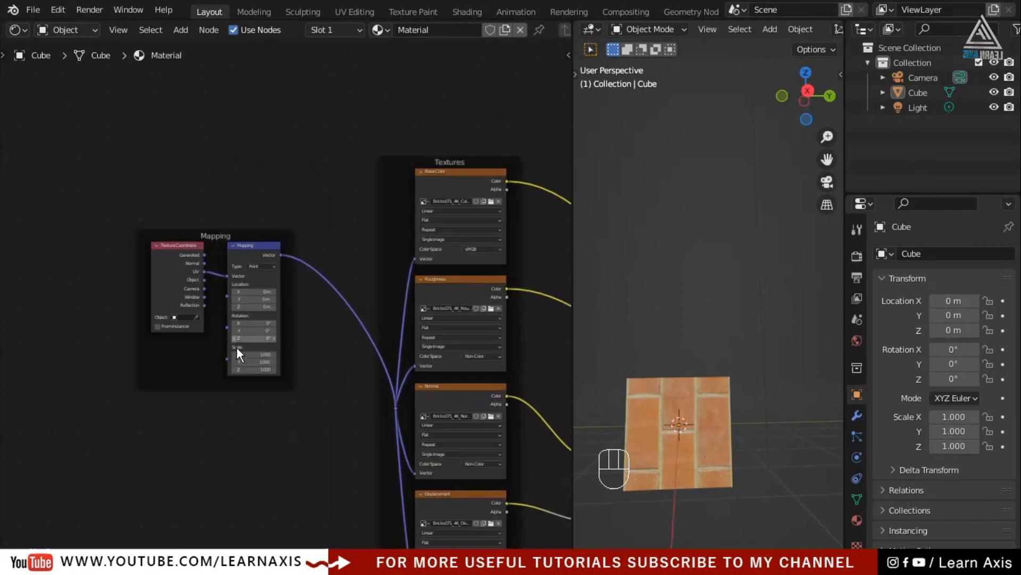
scroll(237, 347, "up", 5)
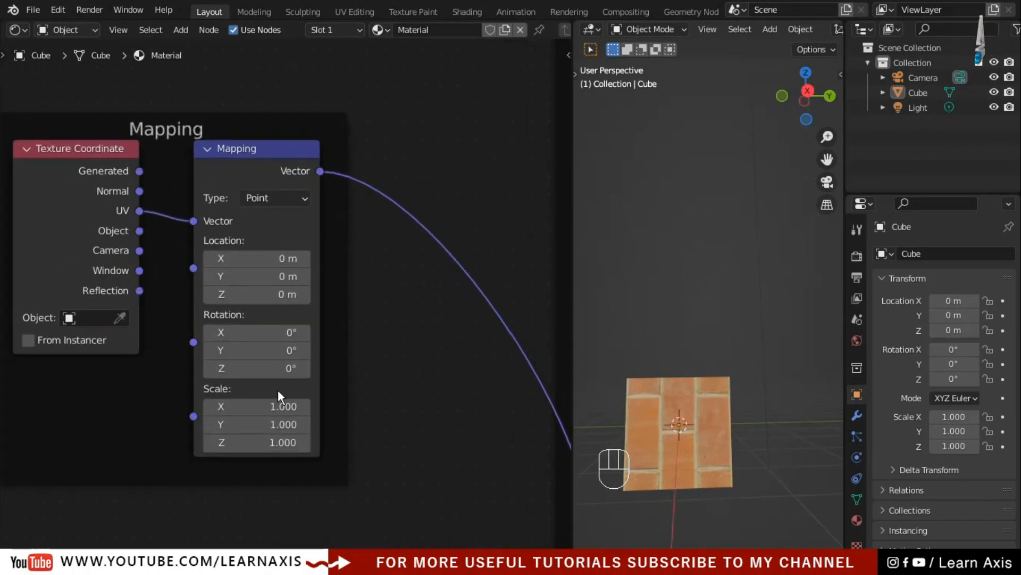
scroll(244, 364, "up", 1)
left_click(246, 368)
left_click(443, 407)
middle_click_drag(471, 446, 301, 331)
scroll(315, 359, "down", 5)
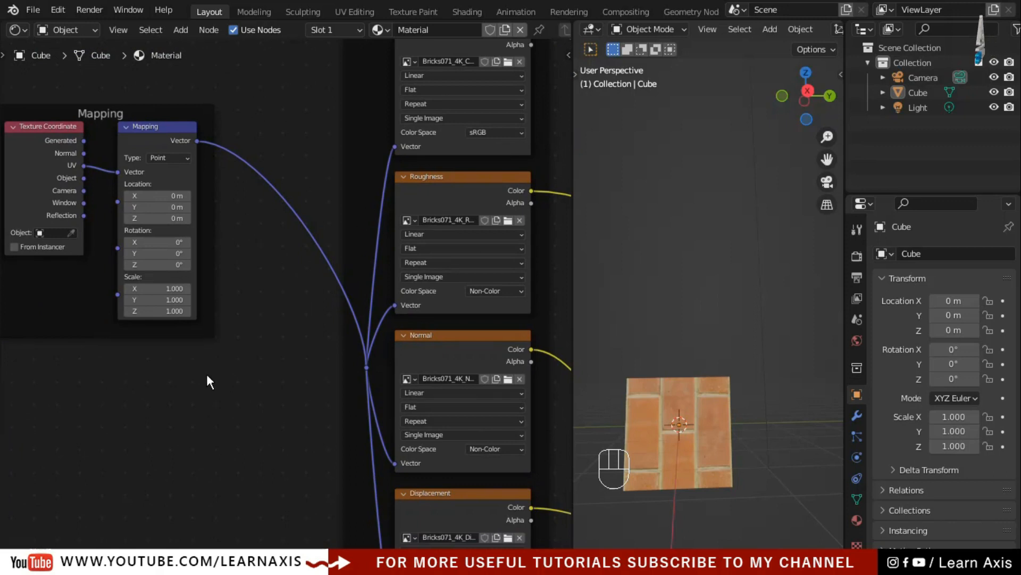
middle_click_drag(206, 373, 378, 447)
Step: Set the Mapping node's Z rotation to 90° so the bricks run horizontally on the cube's faces
scroll(373, 399, "up", 3)
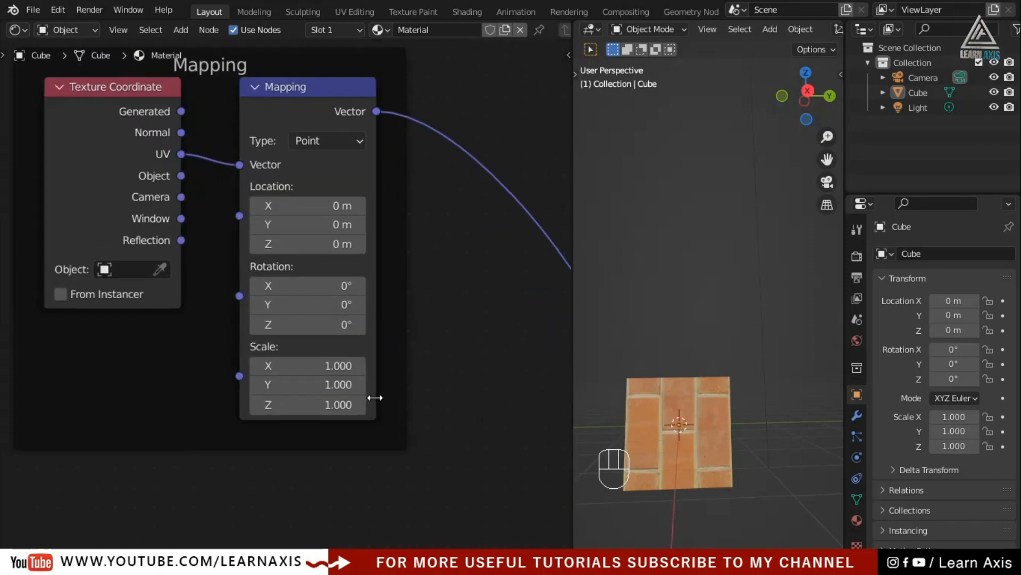
scroll(375, 397, "up", 3)
left_click(332, 299)
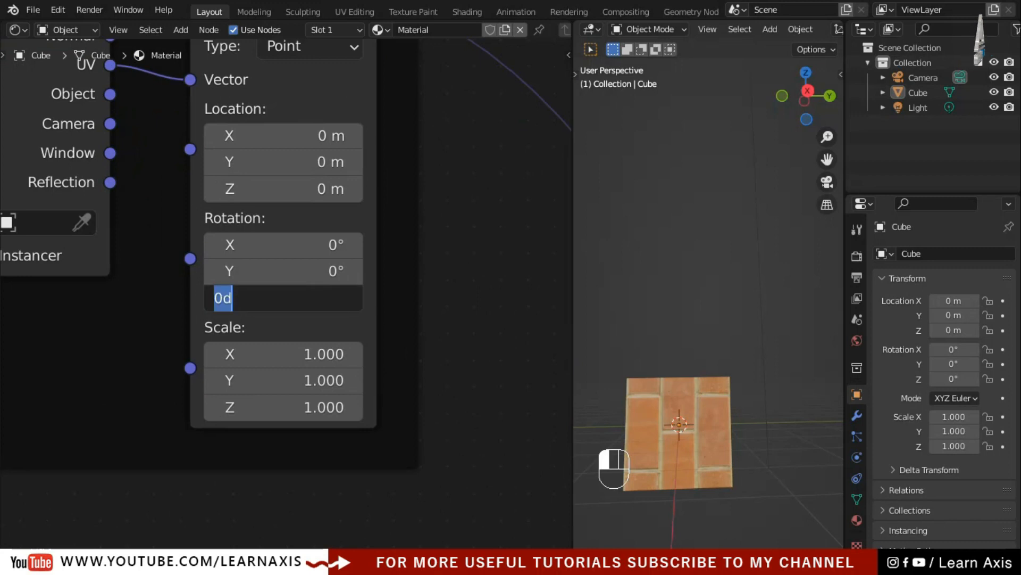
type("*0")
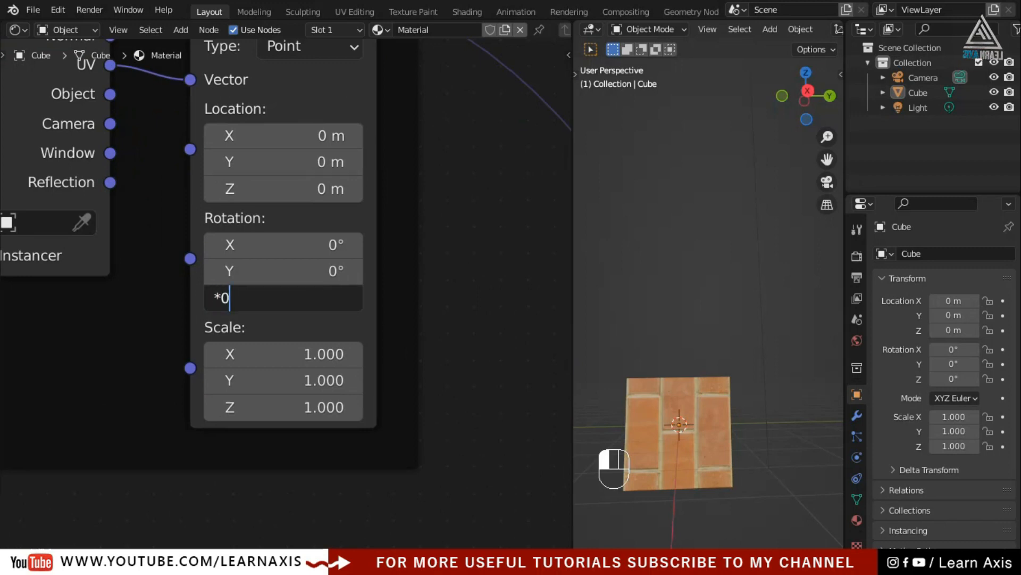
key("BackSpace")
key("BackSpace")
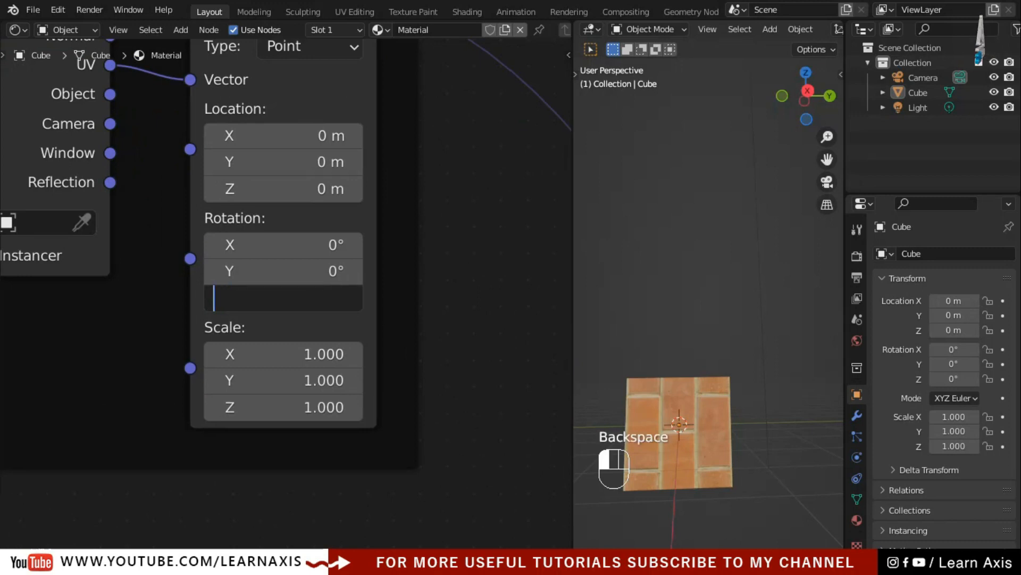
type("90")
key("Return")
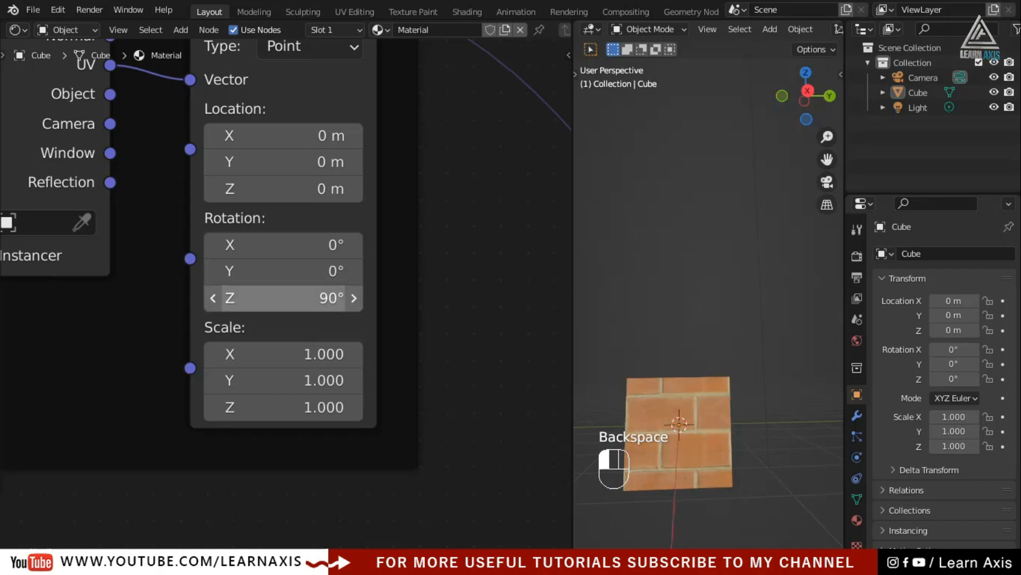
scroll(700, 453, "up", 4)
middle_click_drag(736, 455, 691, 490)
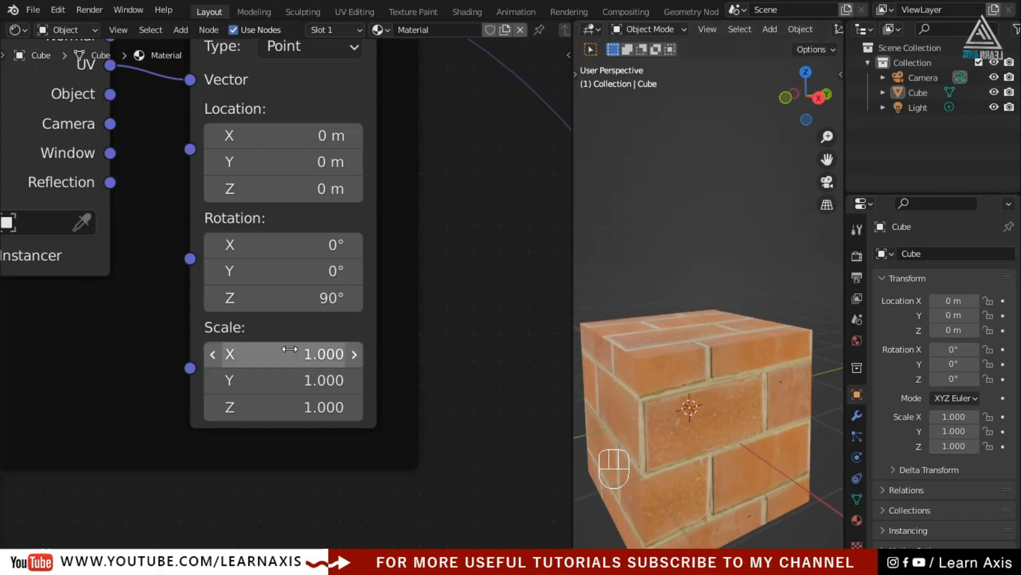
Step: Set the Mapping node's X, Y and Z scale together to 2 and inspect the bricks on the cube
left_click_drag(289, 348, 289, 407)
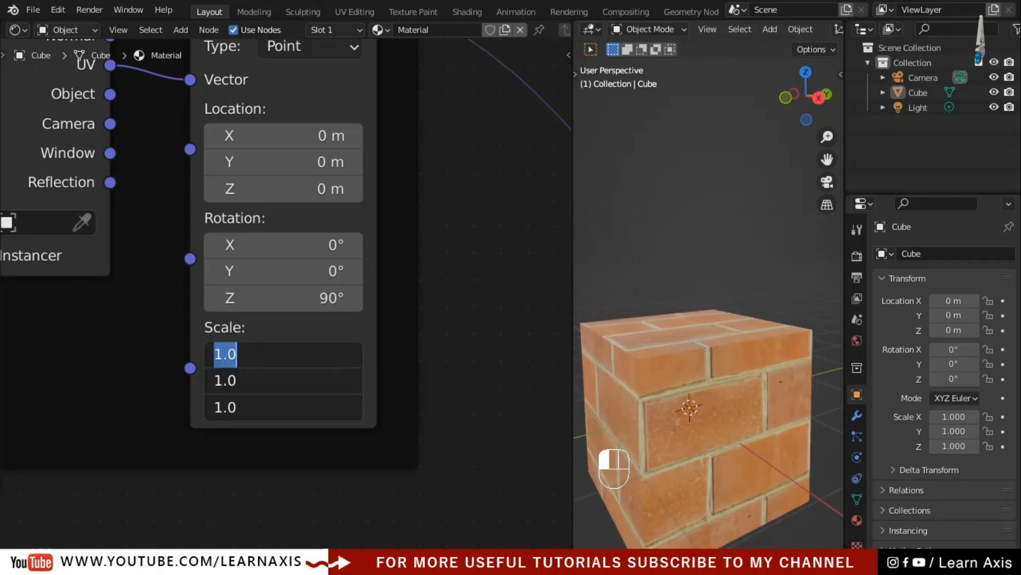
type("2")
key("Return")
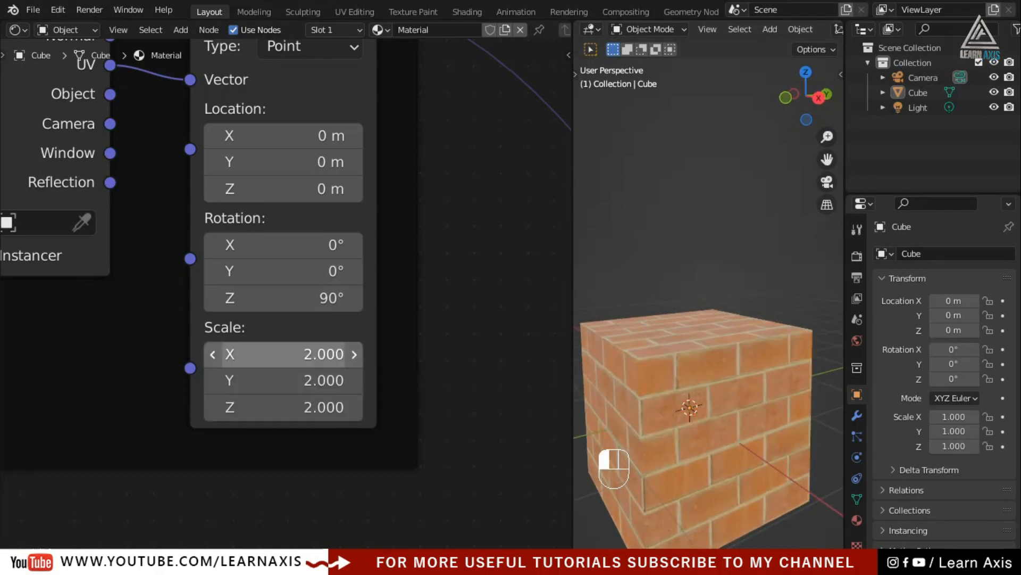
middle_click_drag(796, 413, 674, 478)
scroll(675, 362, "up", 4)
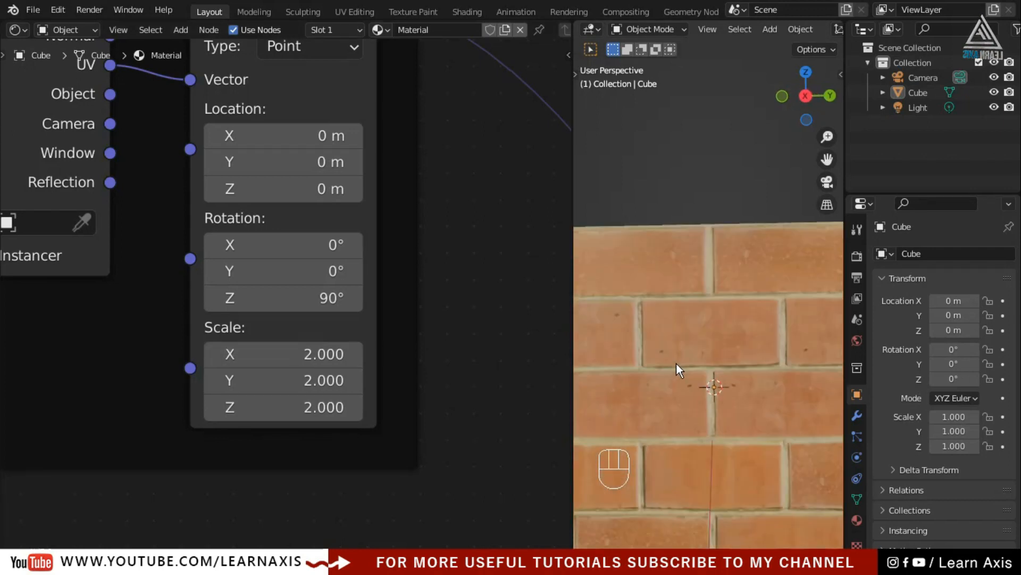
middle_click_drag(666, 347, 735, 409)
scroll(735, 410, "down", 3)
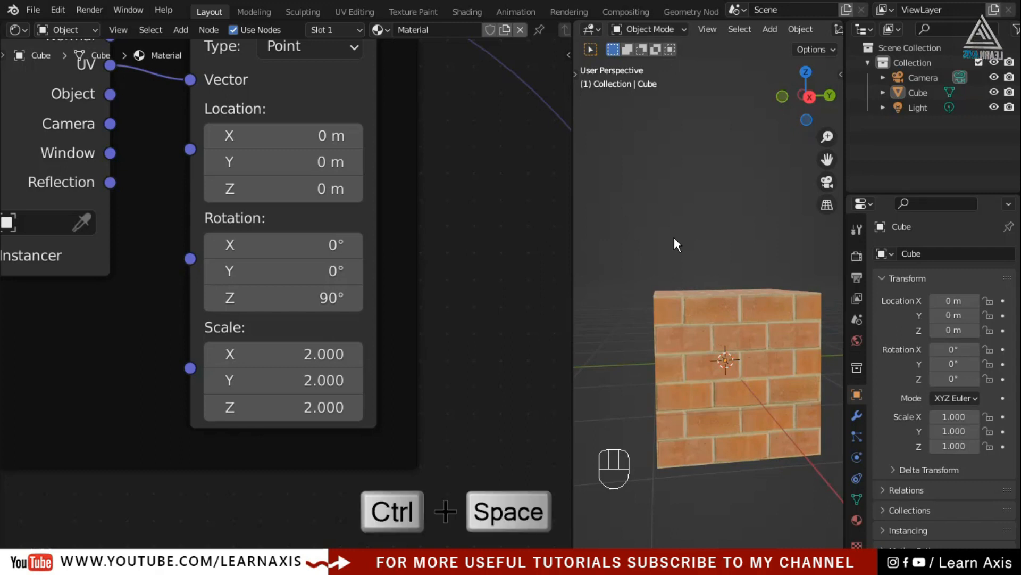
Step: View the brick cube in a maximized 3D viewport, then toggle the Outliner to full size and restore the layout
key("ctrl+space")
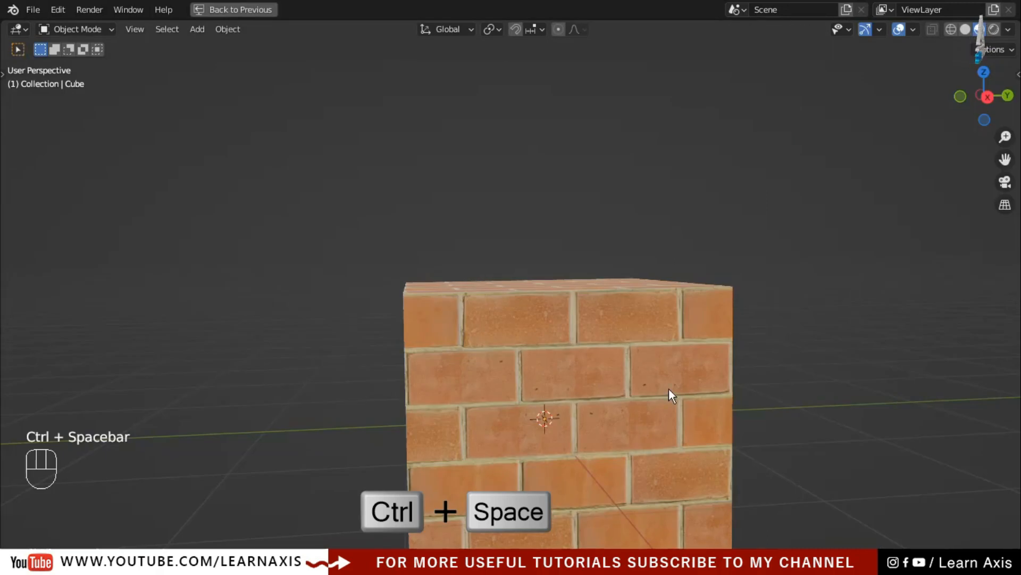
scroll(669, 388, "down", 3)
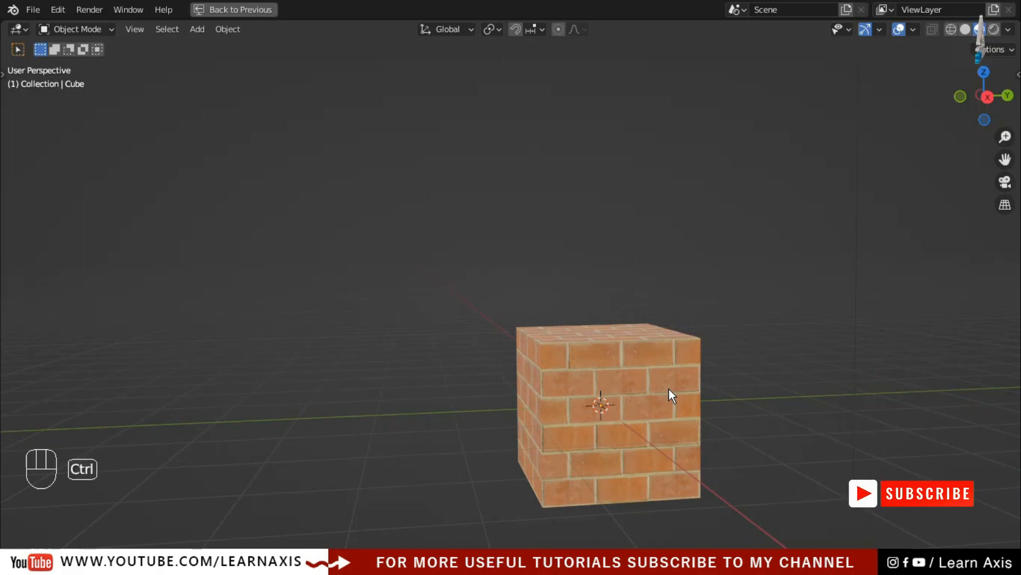
key("ctrl+space")
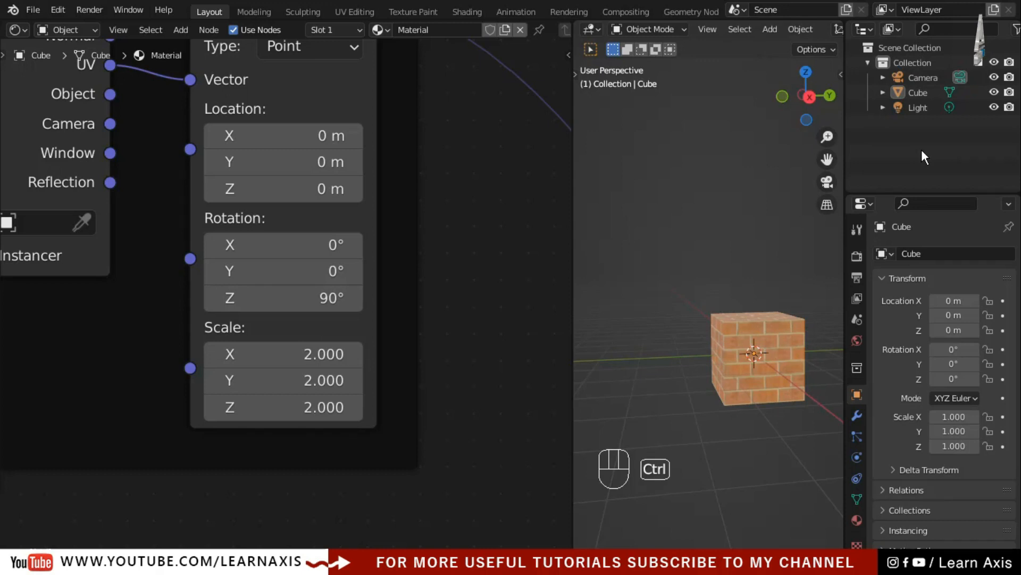
key("ctrl+space")
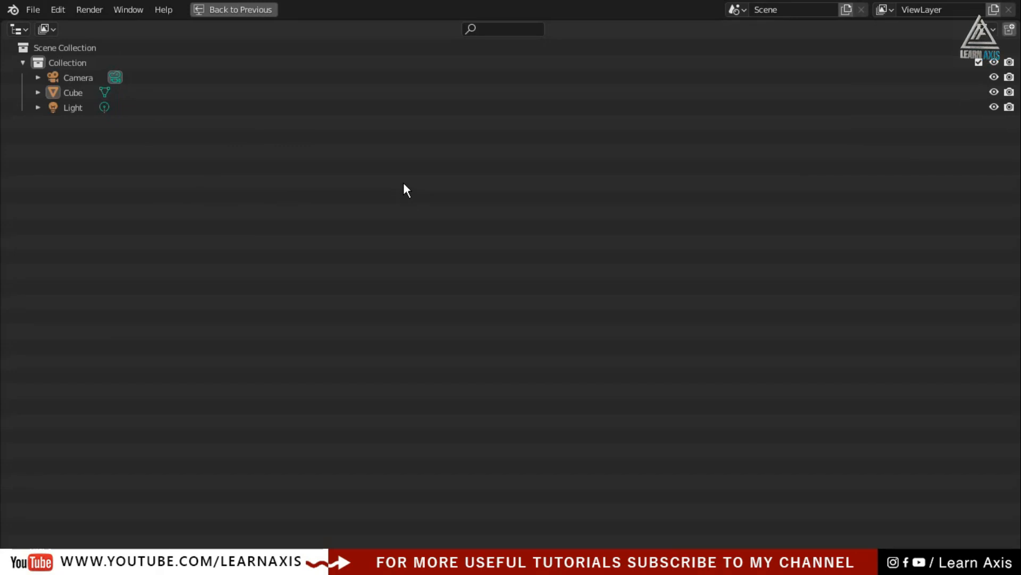
key("ctrl+space")
Step: Isolate the cube in local view, inspect its brick faces in the maximized 3D viewport, and restore the layout
key("ctrl+space")
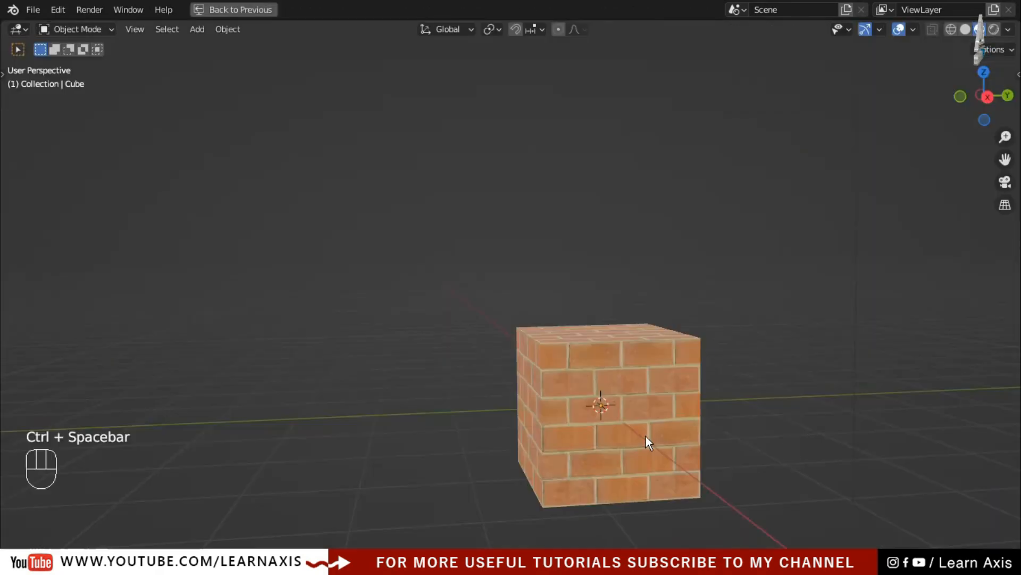
middle_click_drag(677, 450, 482, 458)
left_click(482, 459)
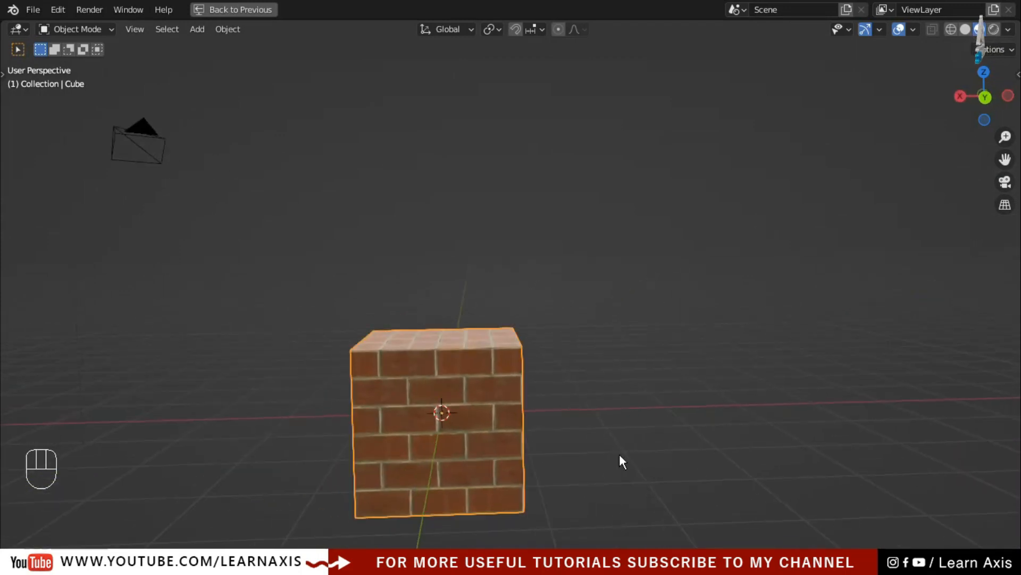
key("slash")
scroll(595, 433, "down", 1)
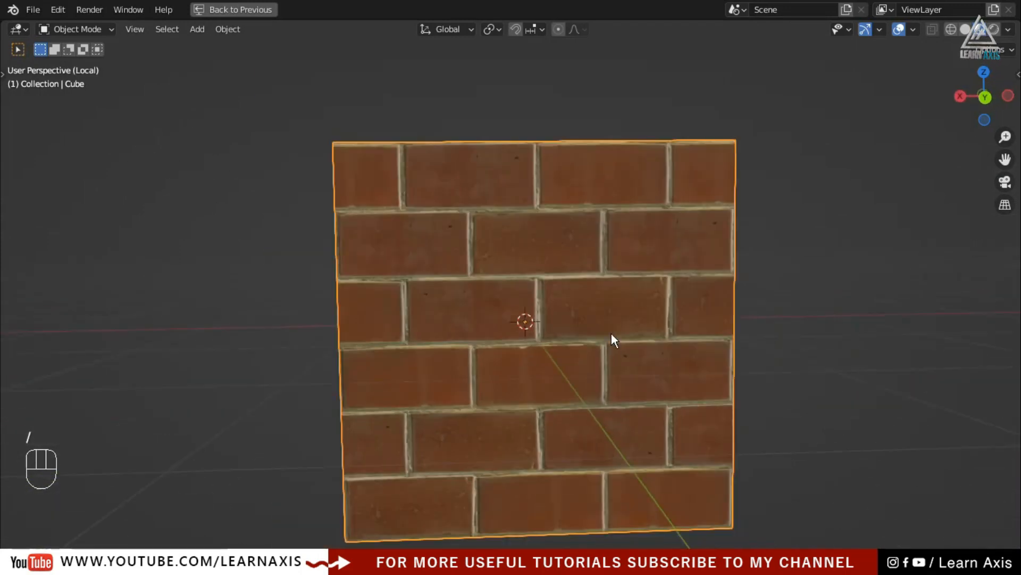
scroll(612, 334, "up", 1)
middle_click_drag(663, 351, 502, 372)
key("ctrl+space")
Step: Examine the complete material node tree from the Mapping frame through to the Material Output
scroll(459, 349, "down", 3)
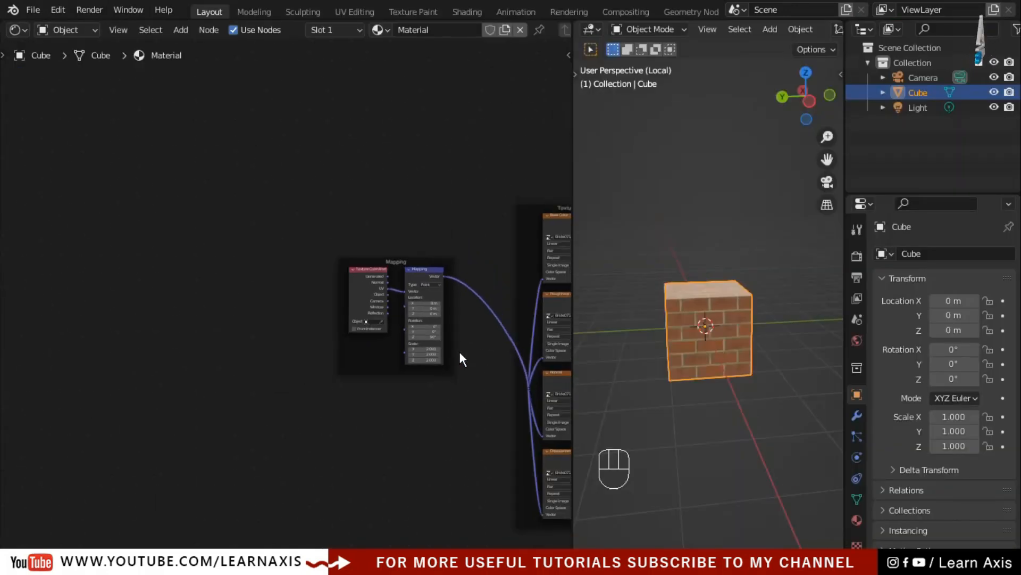
middle_click_drag(453, 445, 203, 411)
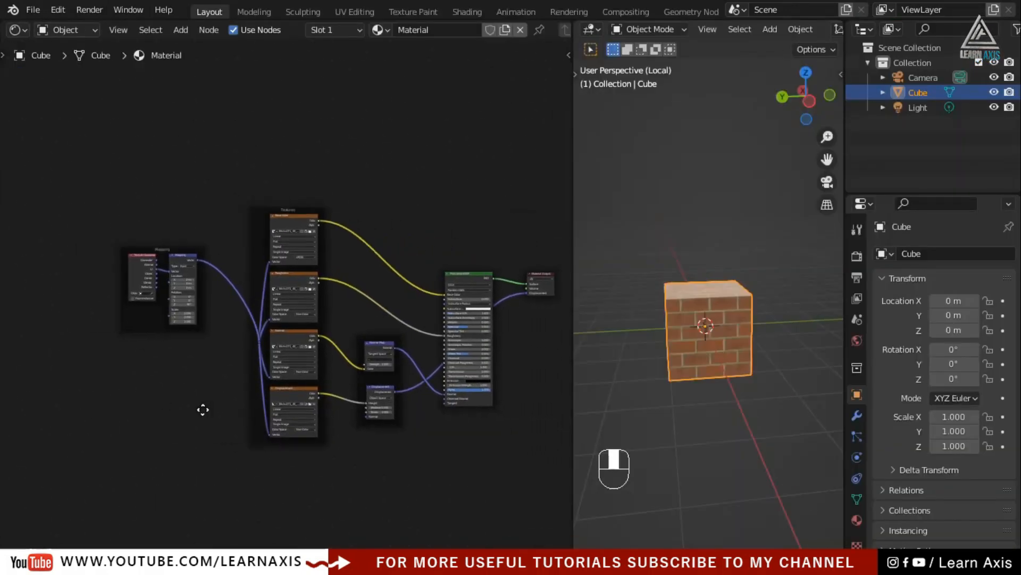
middle_click_drag(506, 455, 489, 434)
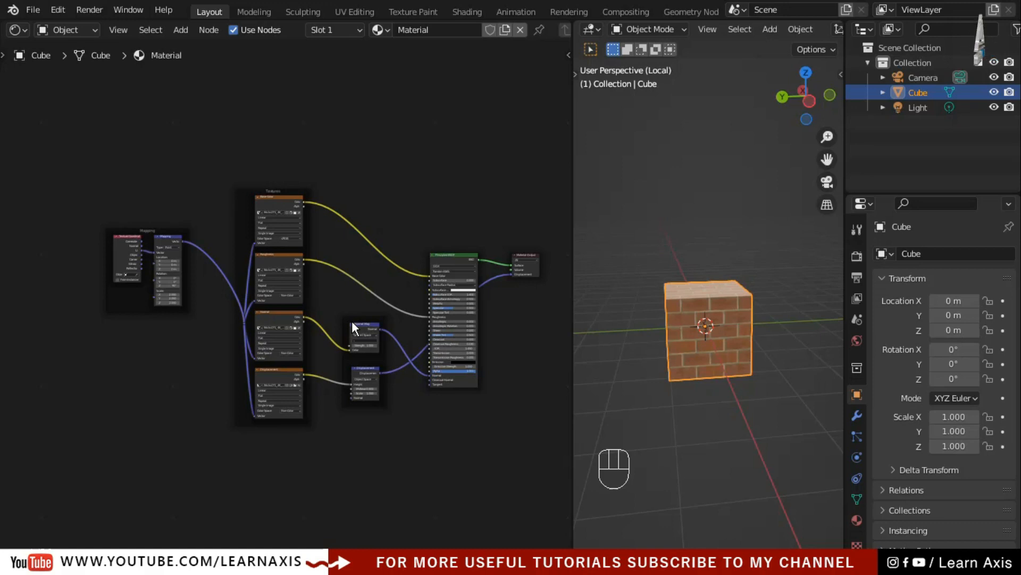
scroll(352, 321, "up", 1)
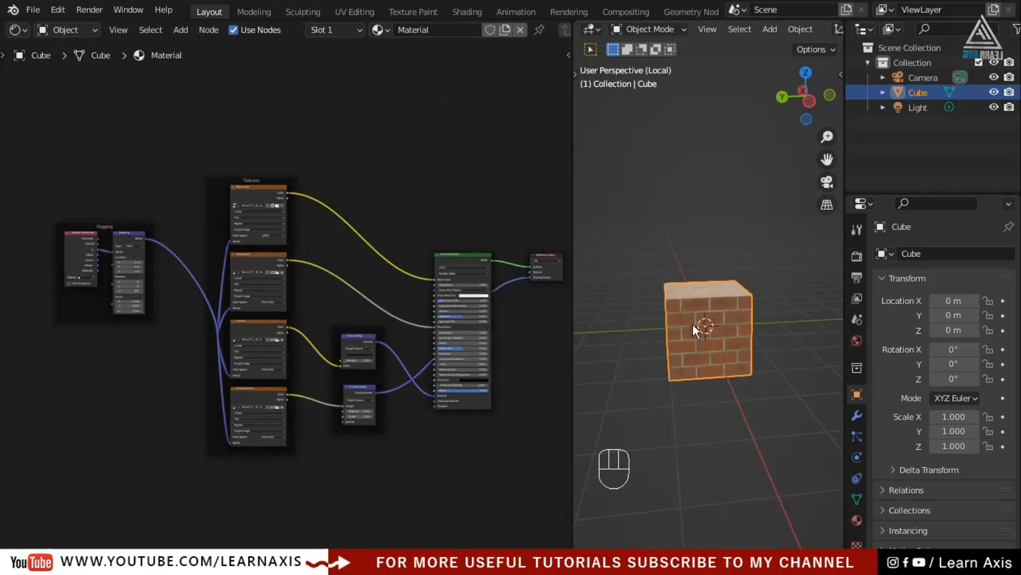